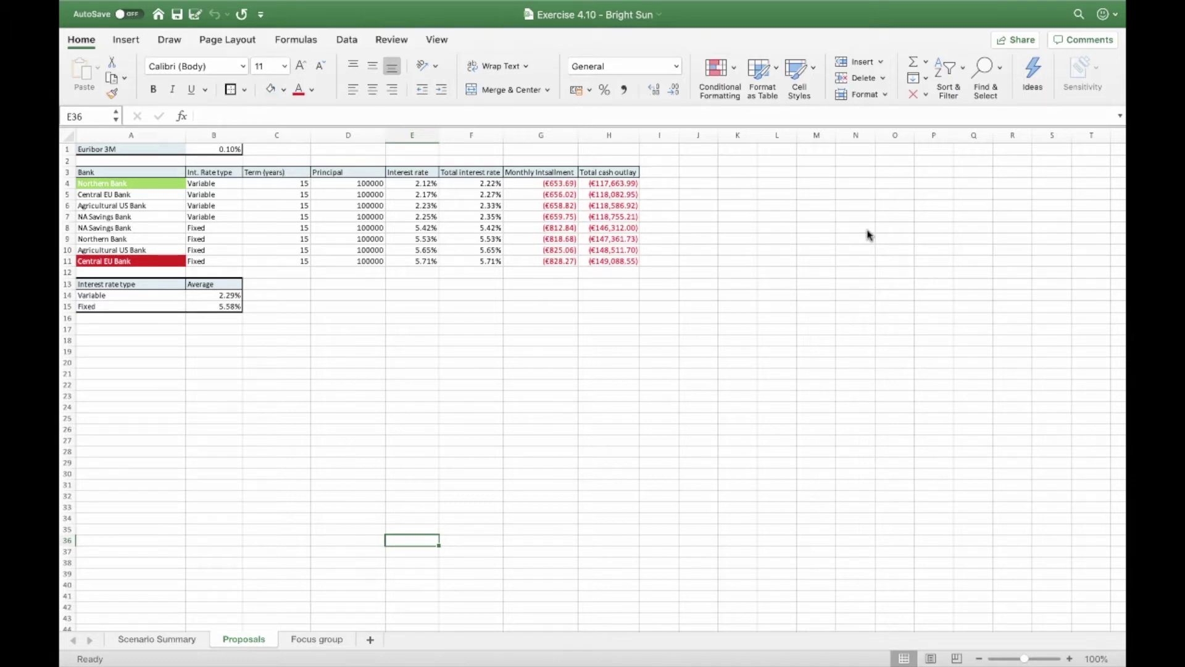
- Add a new sheet named 'Max Installment', then return to the Proposals sheet
click(371, 639)
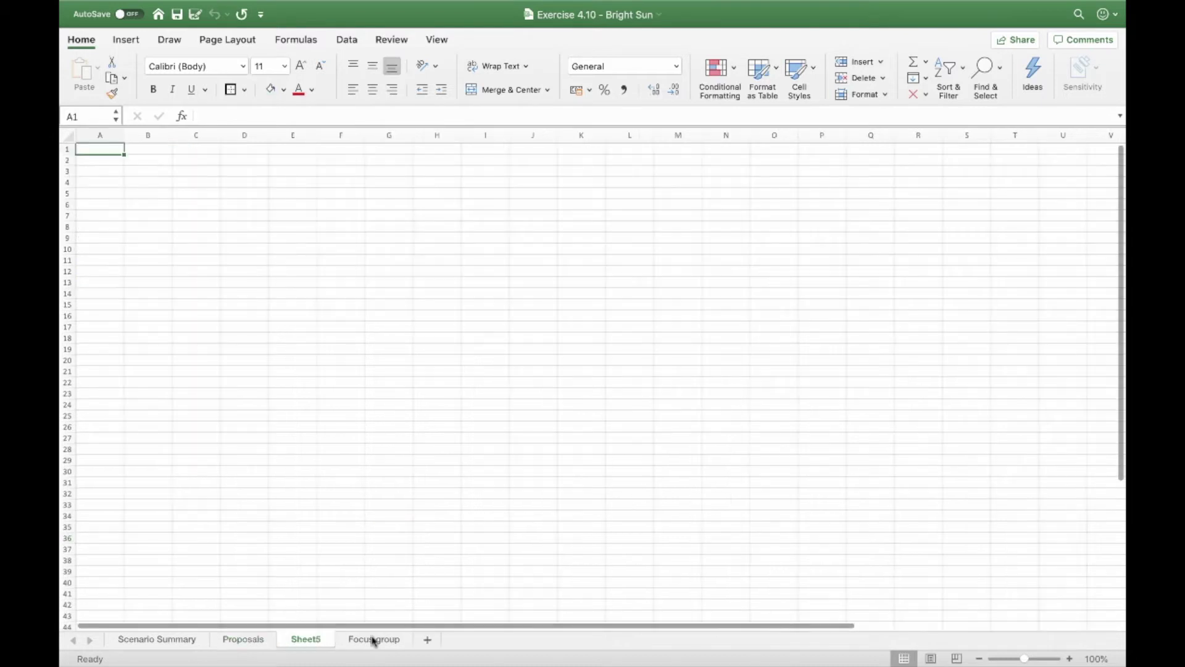
double_click(308, 638)
text(Ma)
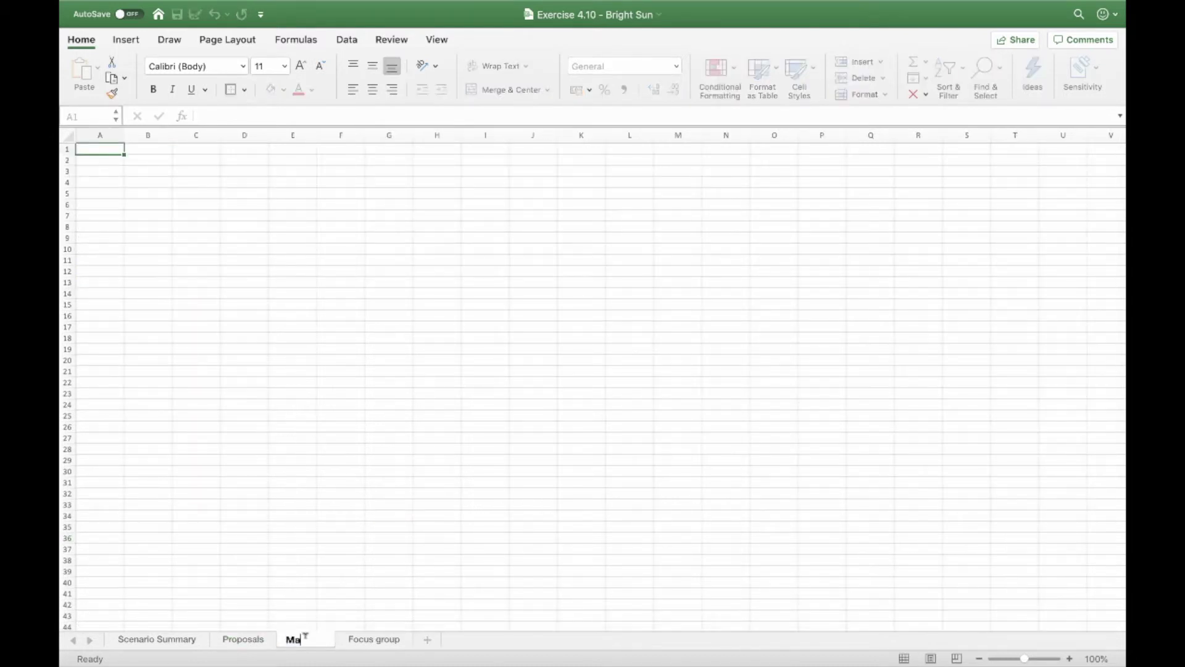
text(x Installment)
key(Return)
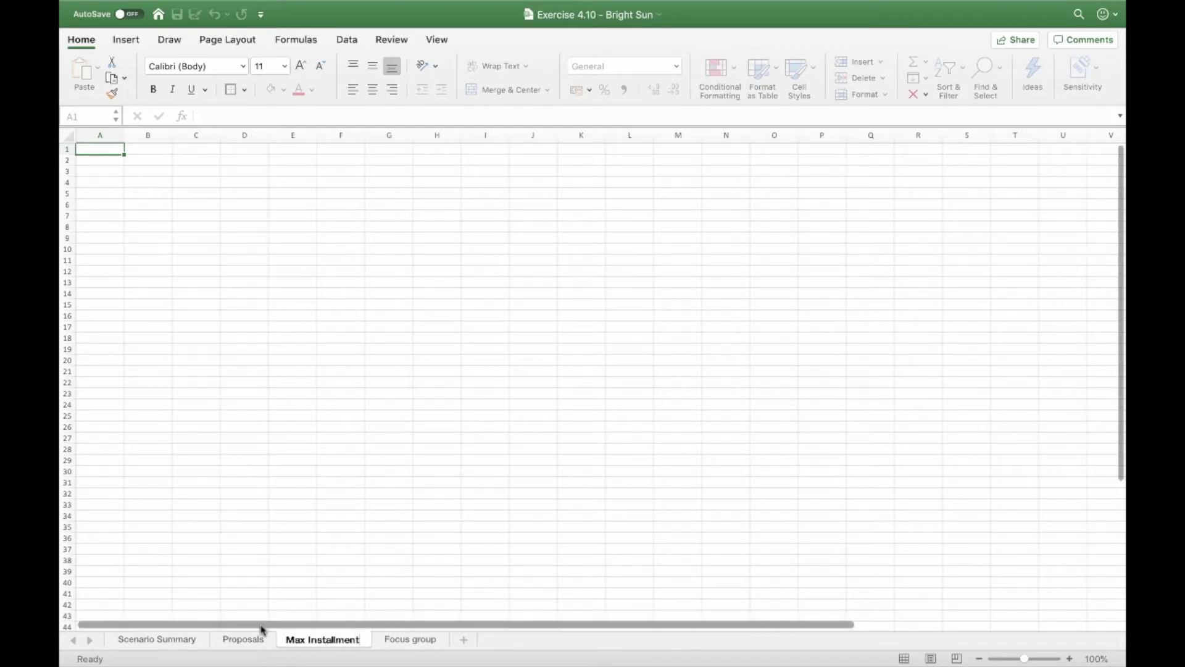
click(256, 638)
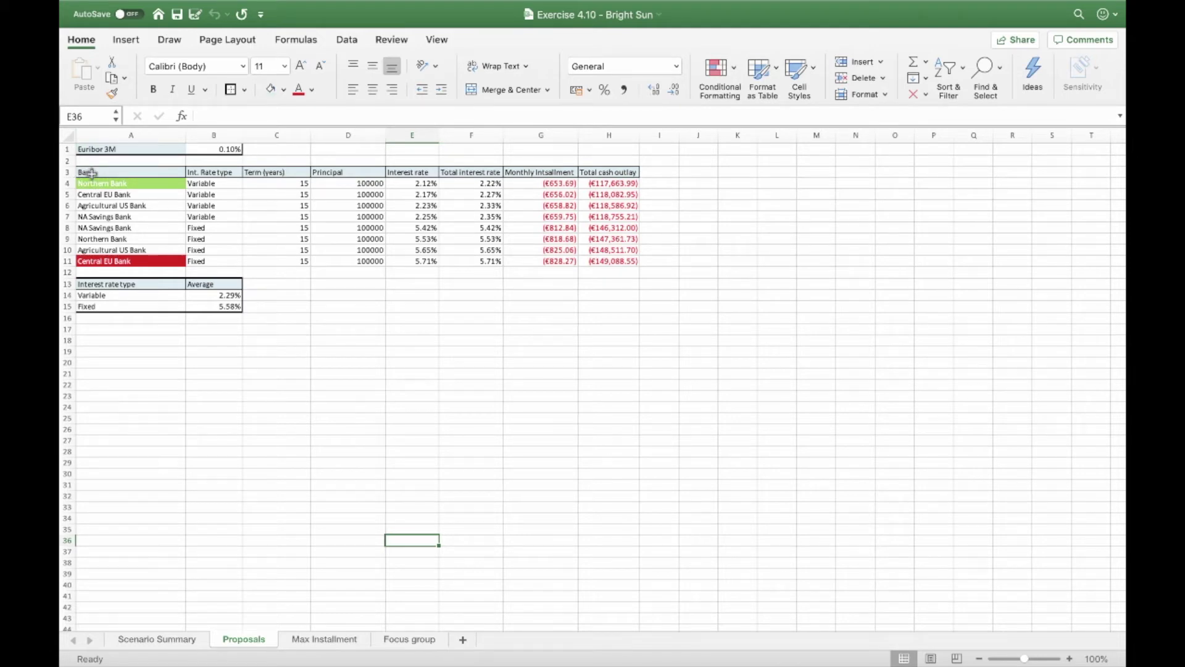
- Copy the header and Northern Bank rows from Proposals and paste them transposed into Max Installment
drag(92, 173, 615, 186)
key(super+c)
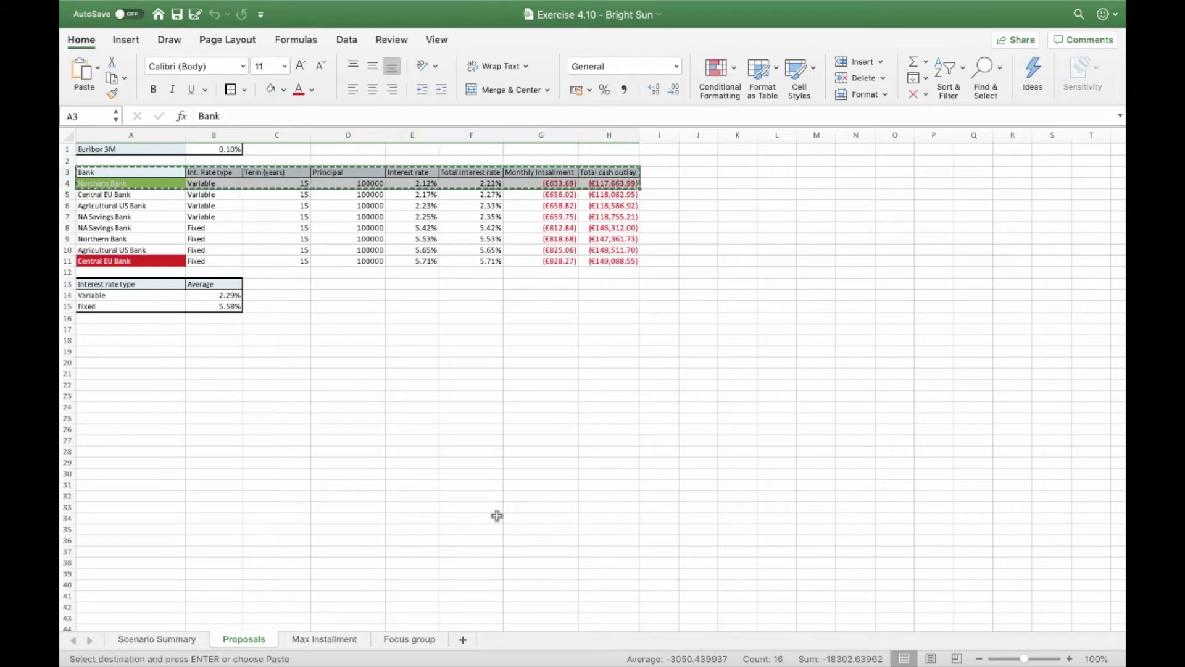
click(322, 639)
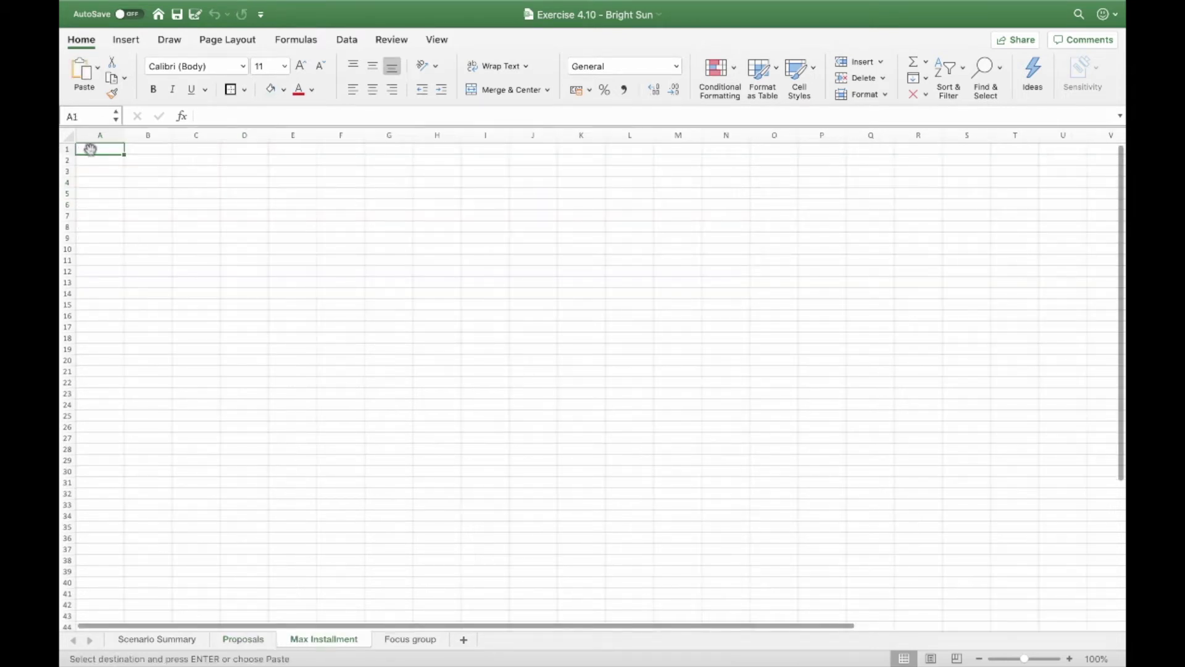
click(98, 73)
click(121, 217)
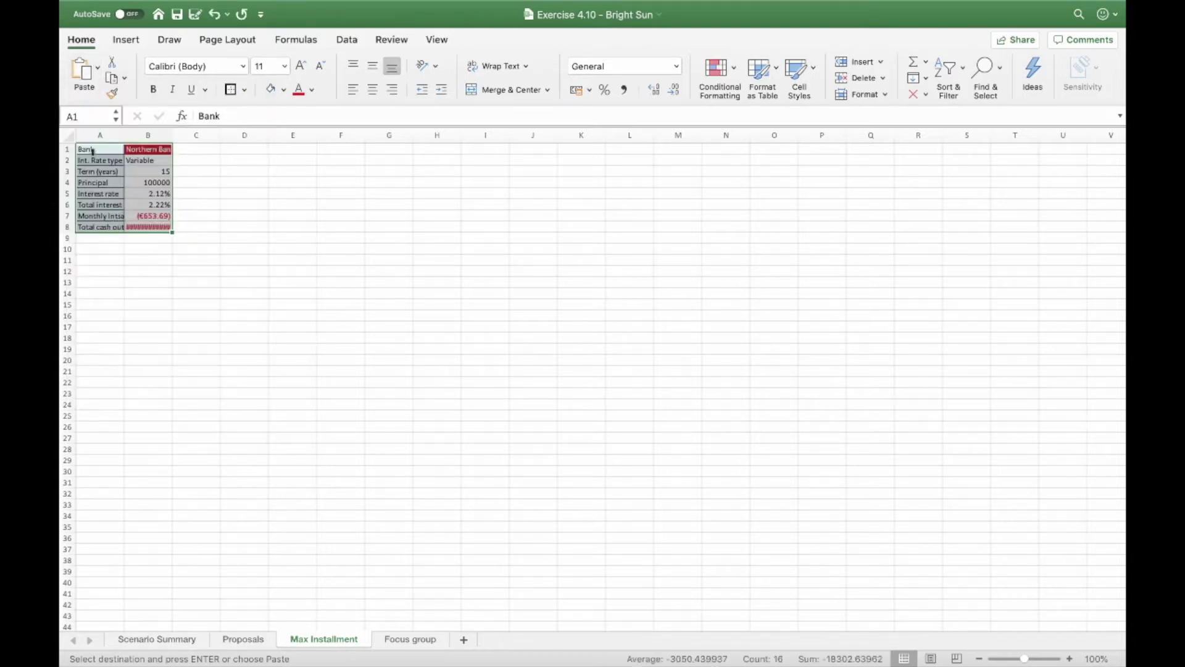
- Autofit columns A and B to fit the labels and amounts
drag(173, 133, 173, 133)
double_click(173, 133)
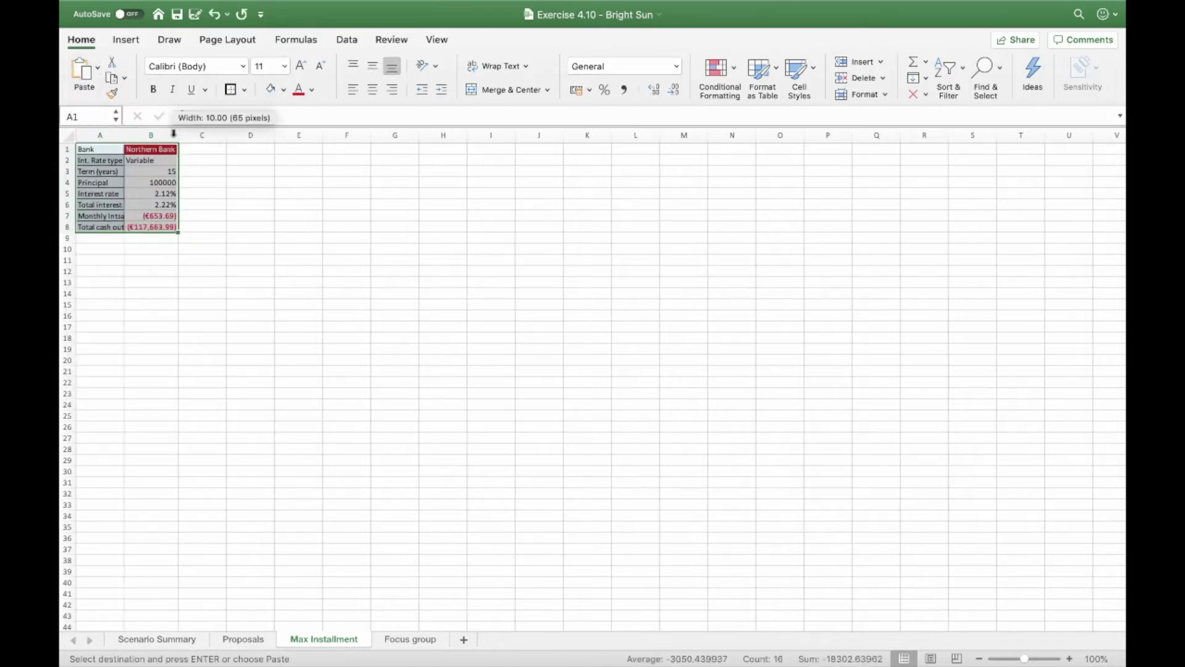
double_click(123, 133)
click(264, 181)
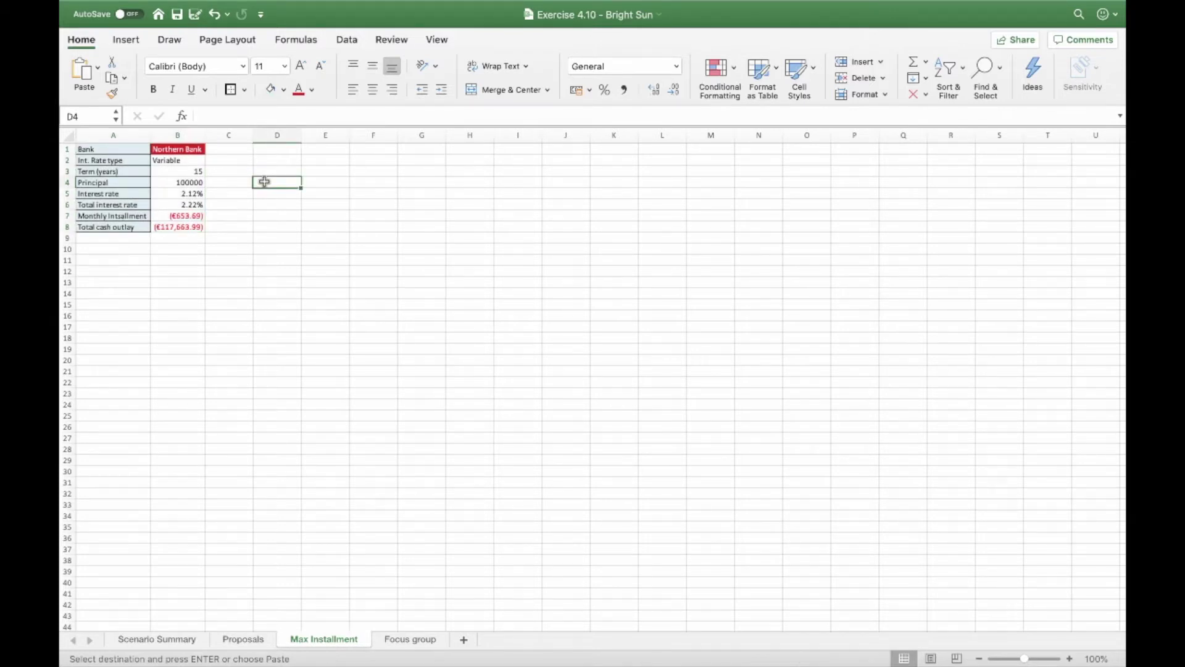
- Delete the MIN and MAX conditional formatting rules on the Max Installment worksheet
click(733, 69)
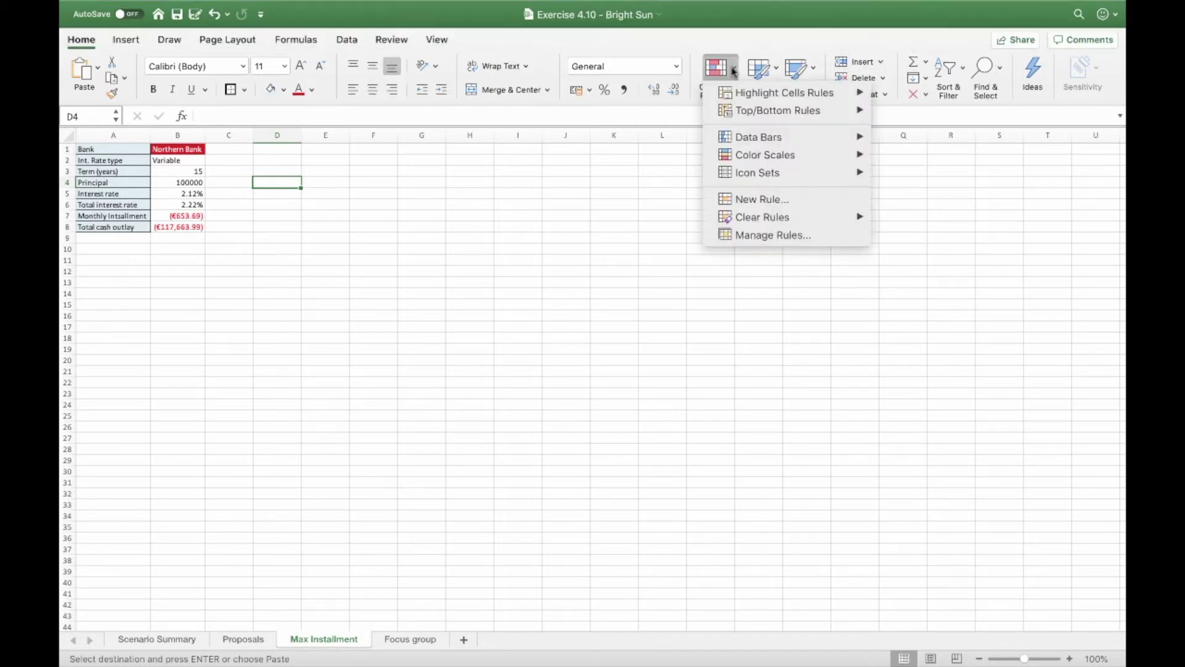
mouse_move(750, 220)
click(753, 236)
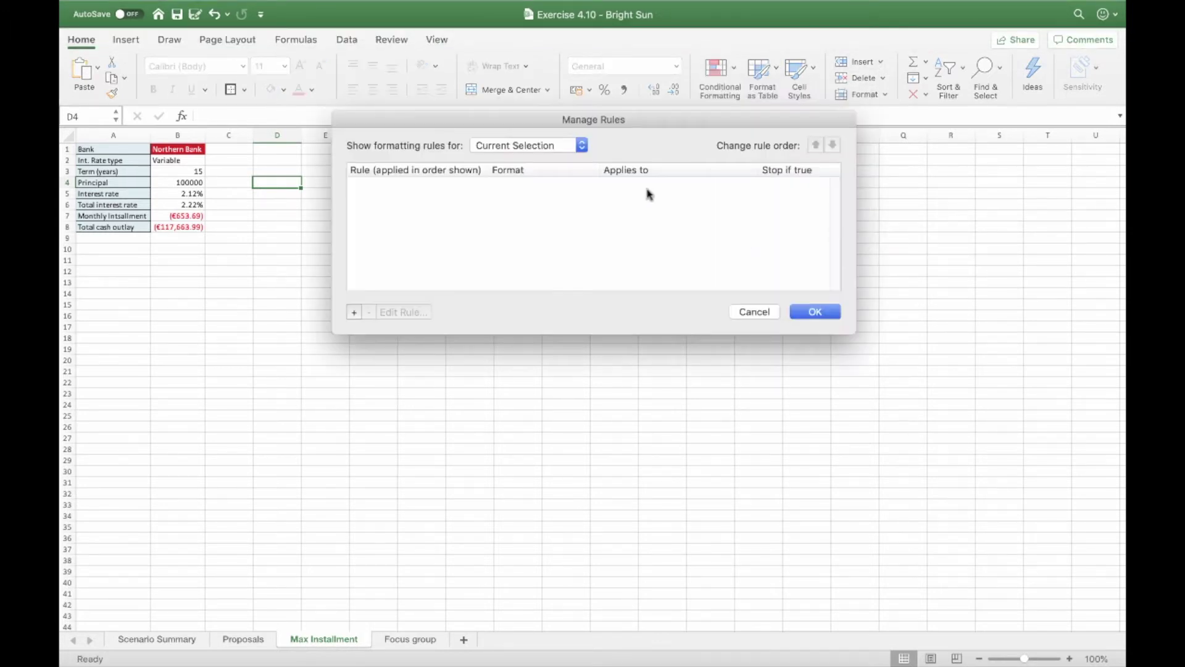
click(581, 146)
click(559, 158)
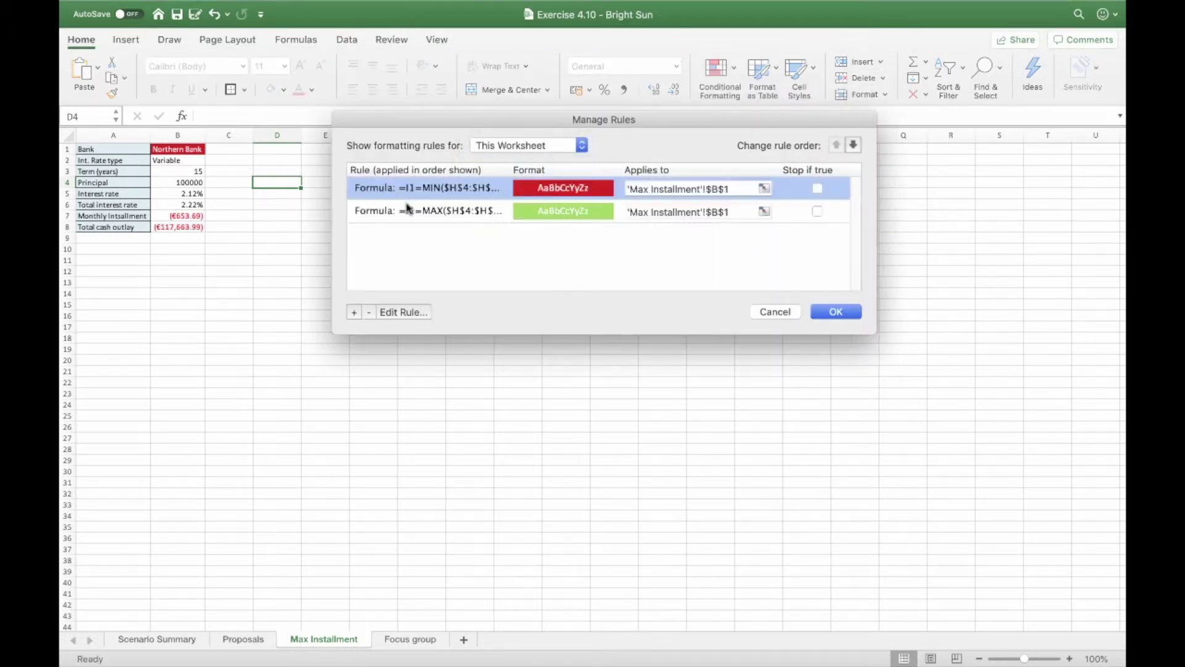
click(367, 312)
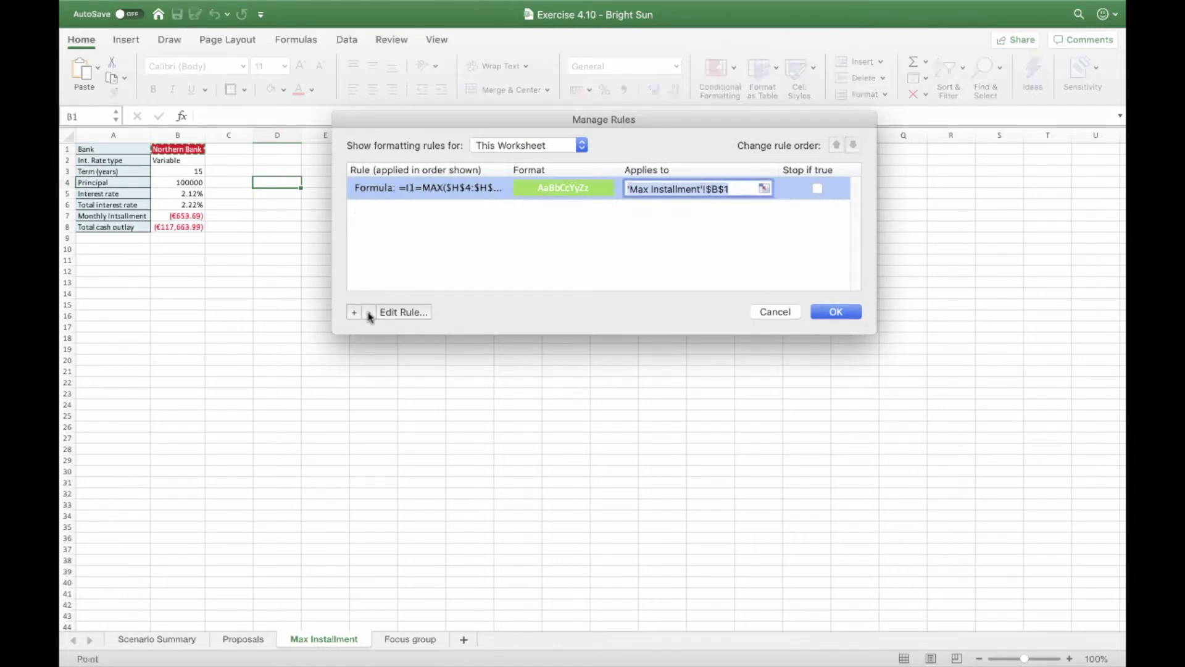
click(366, 313)
click(835, 312)
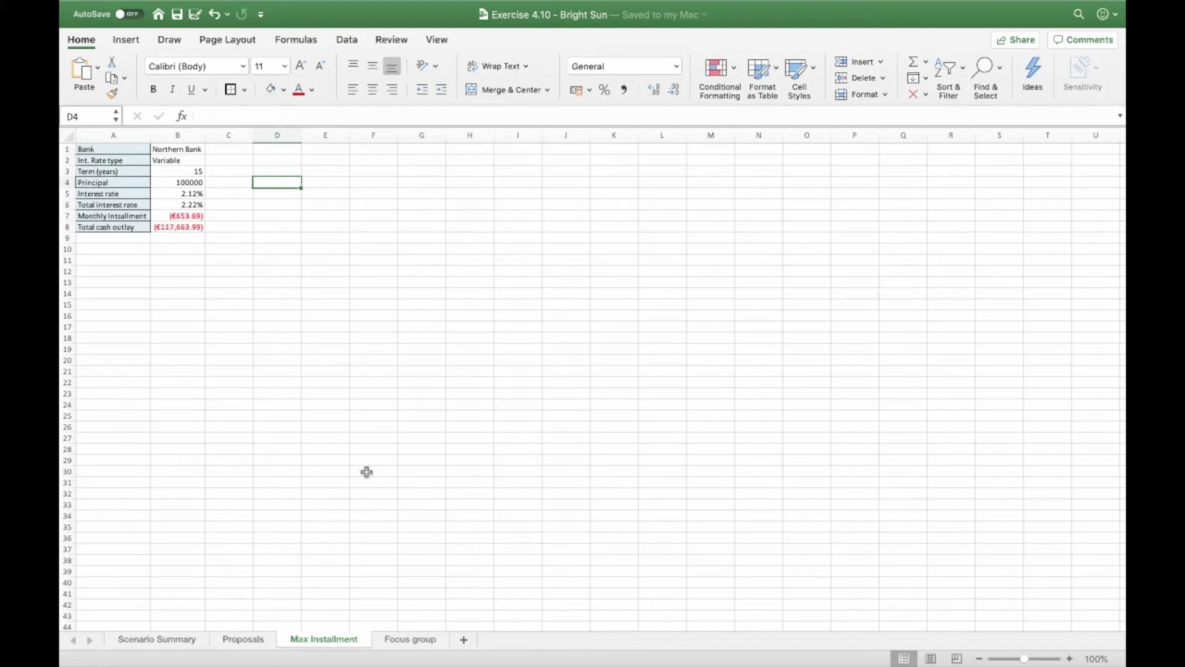
- Clear the leftover copy selection on Proposals and return to Max Installment
click(250, 642)
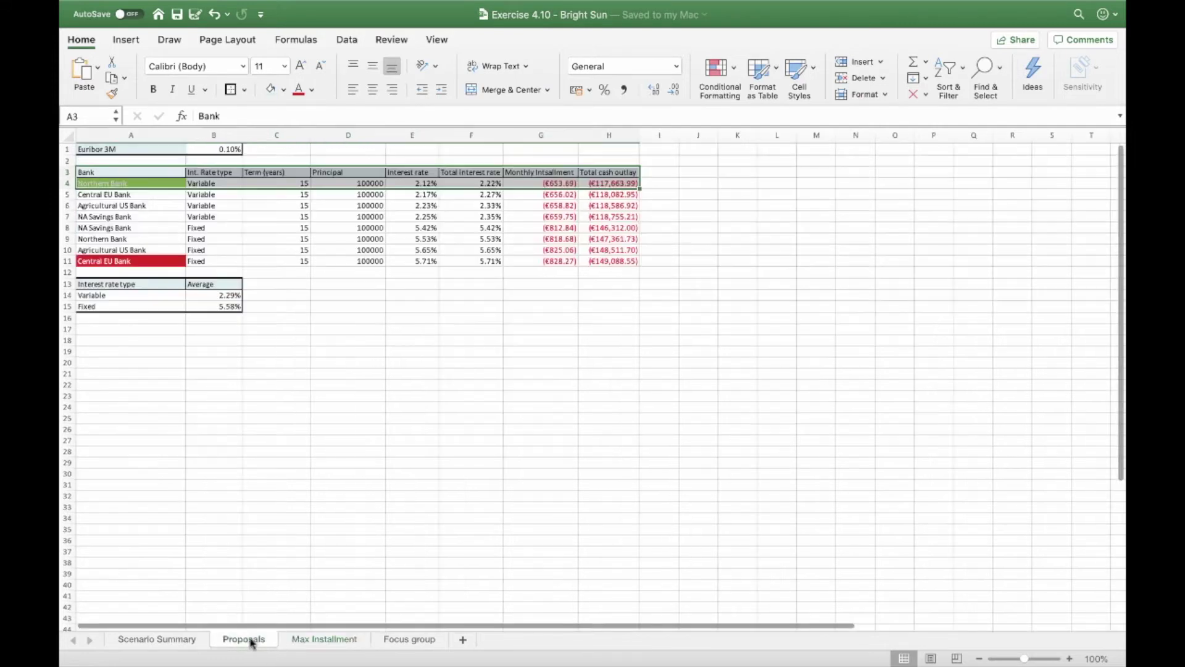
click(334, 344)
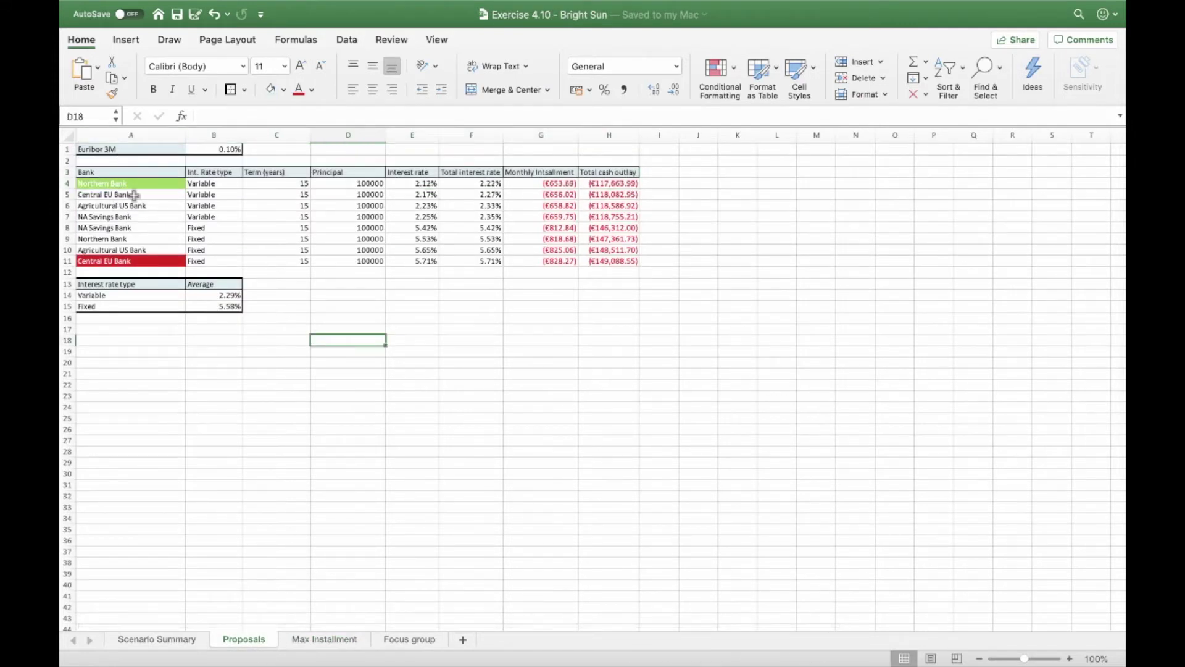
click(324, 639)
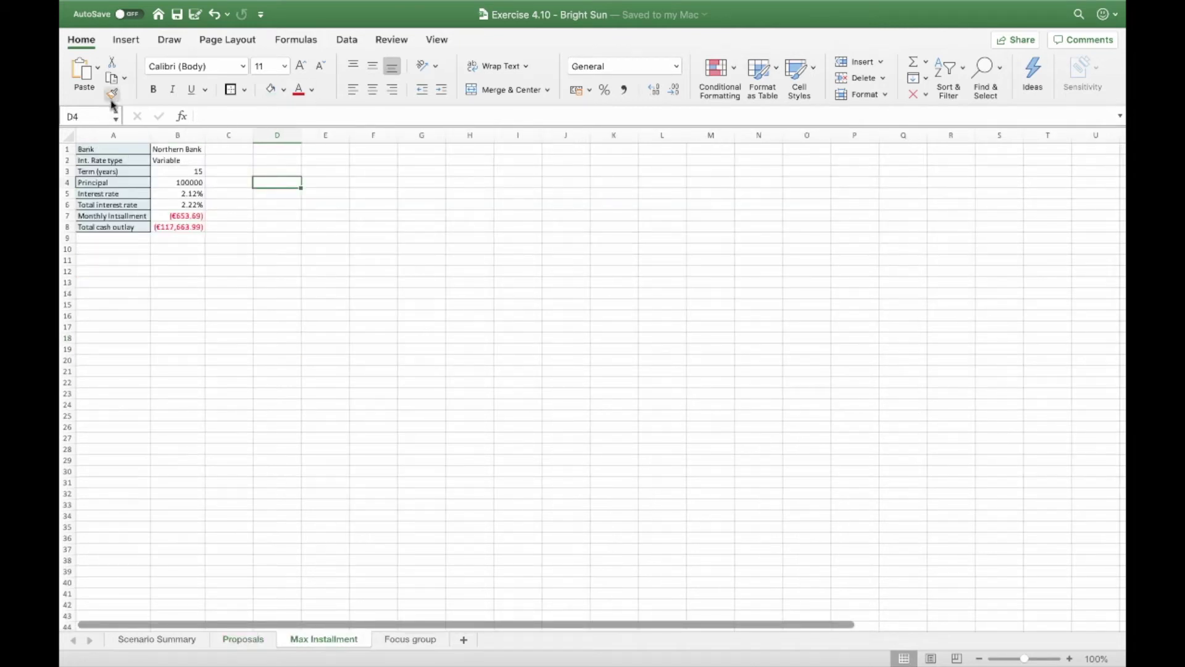
- Copy the Bank label formatting from A1 onto the Northern Bank cell B1 with Format Painter
click(111, 151)
click(112, 92)
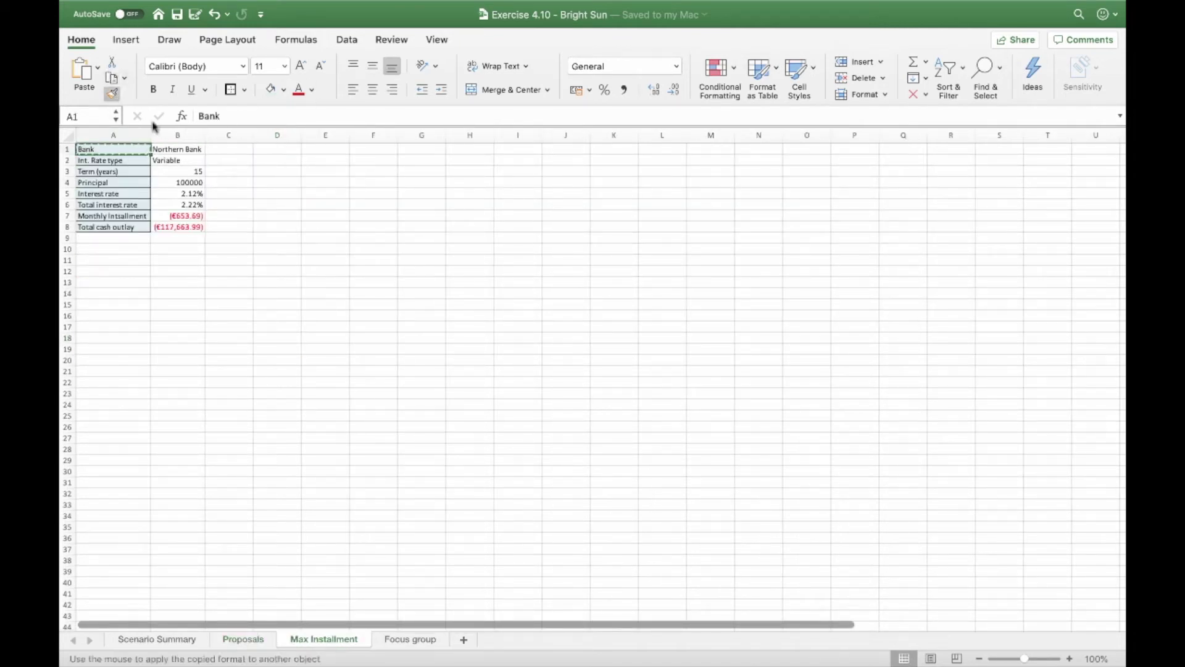
click(172, 153)
click(268, 185)
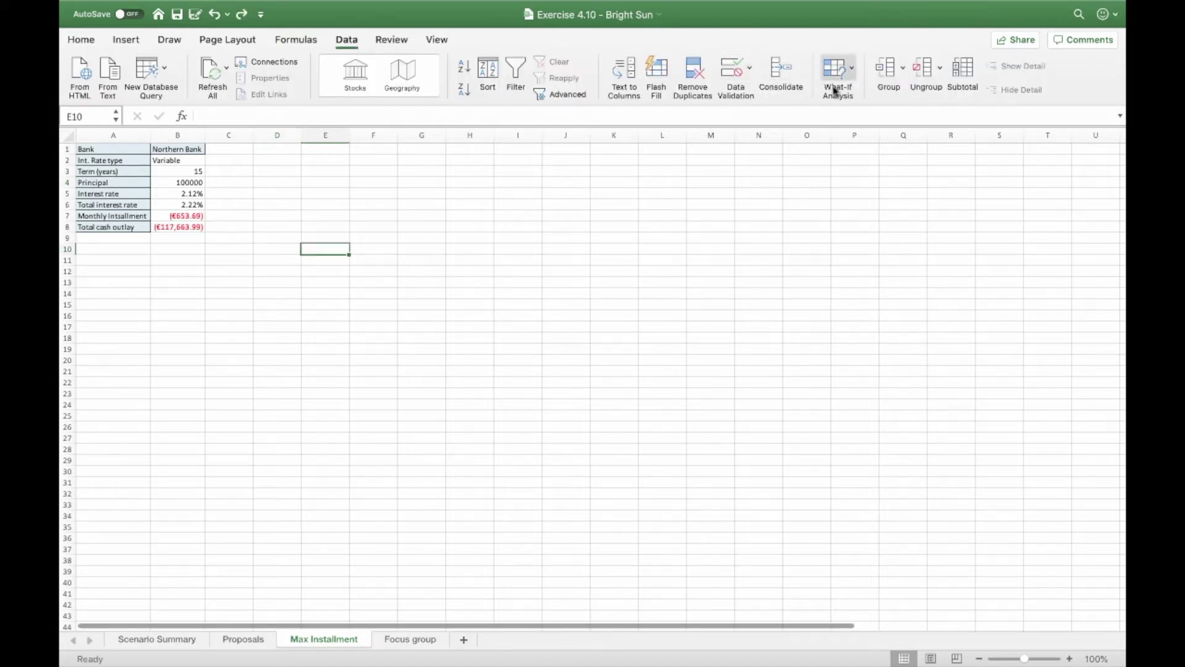
- Goal Seek installment B7 to -600 by changing principal B4, giving 91786.78726
click(853, 74)
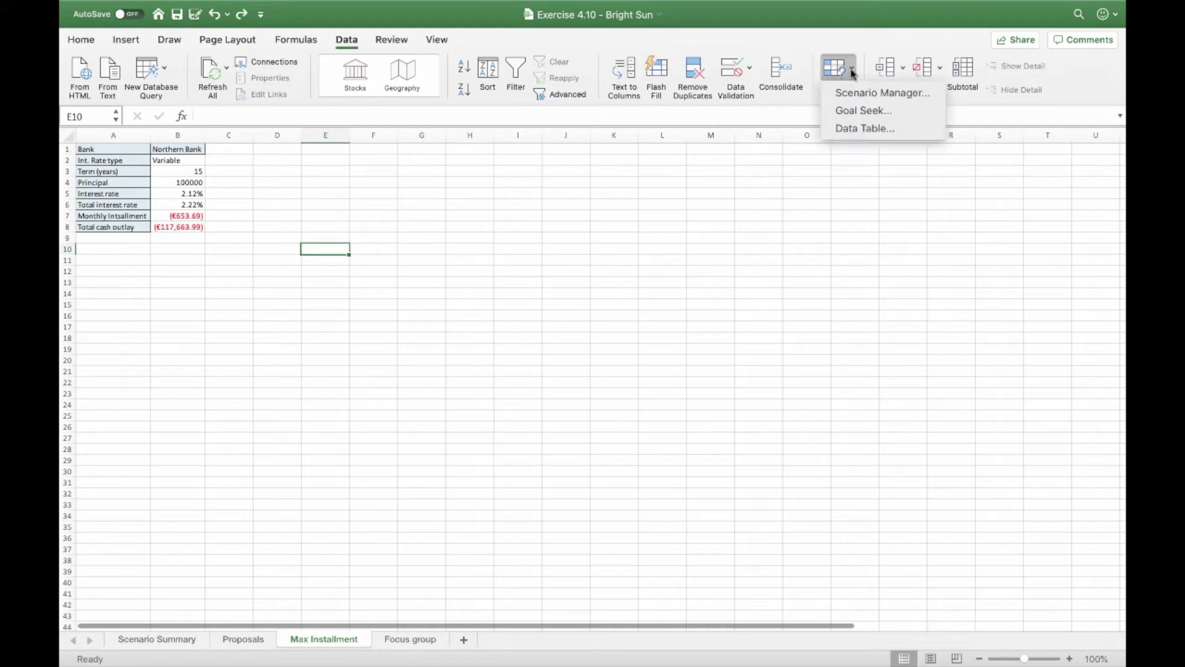
click(862, 111)
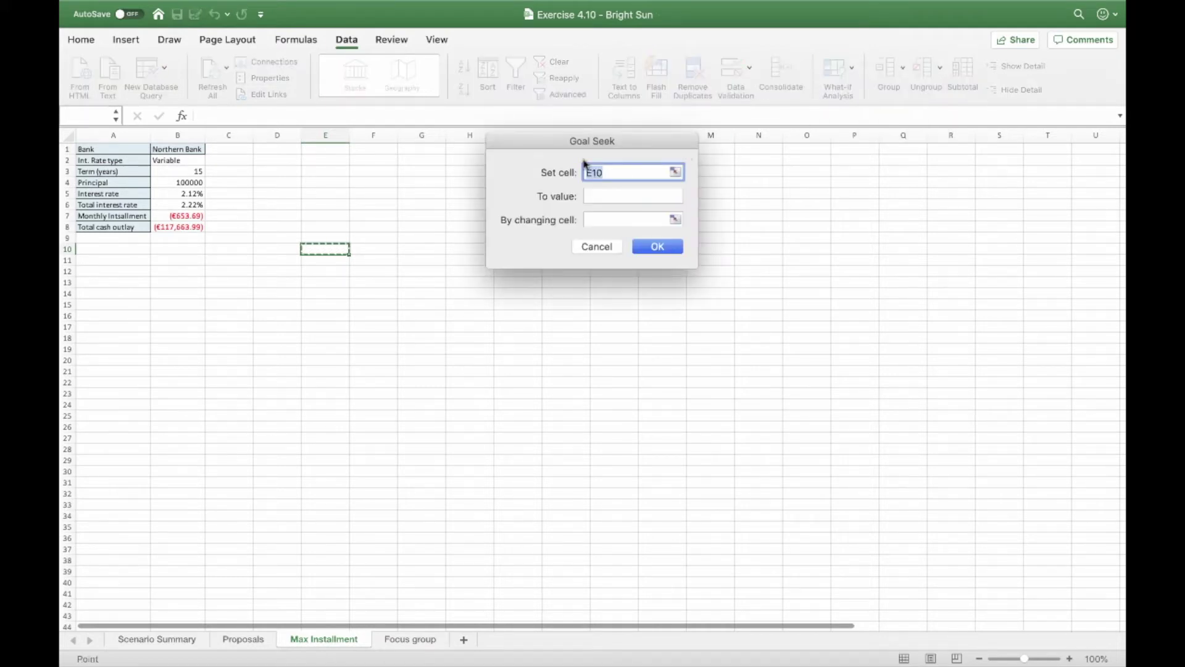
click(196, 215)
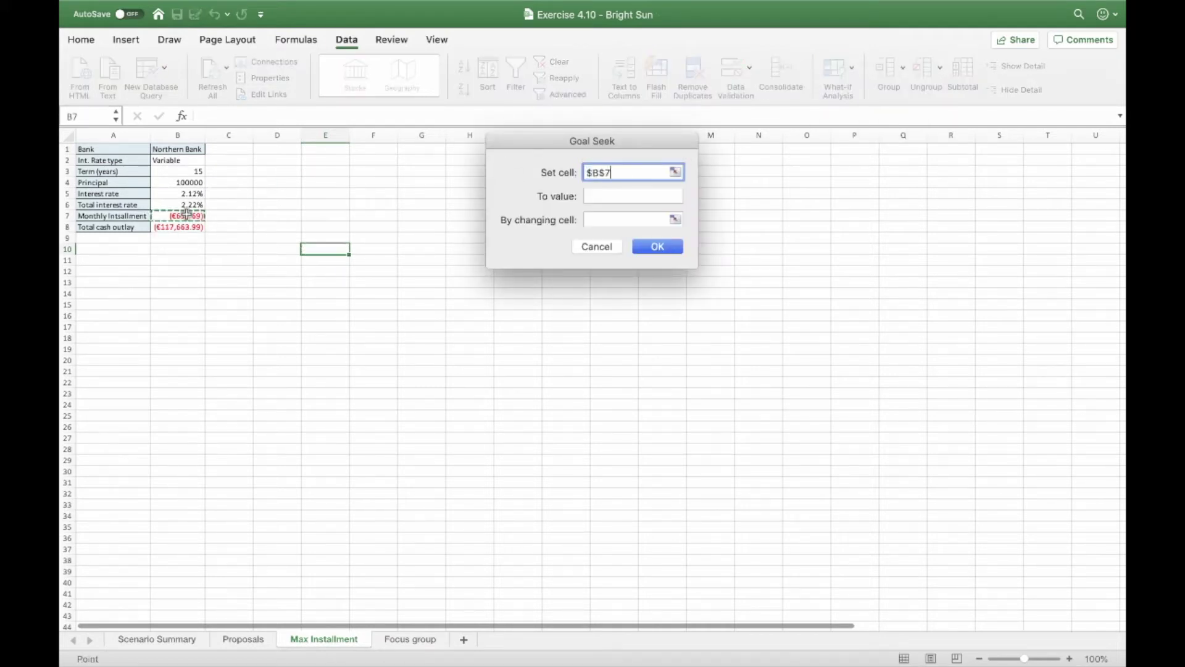
click(624, 190)
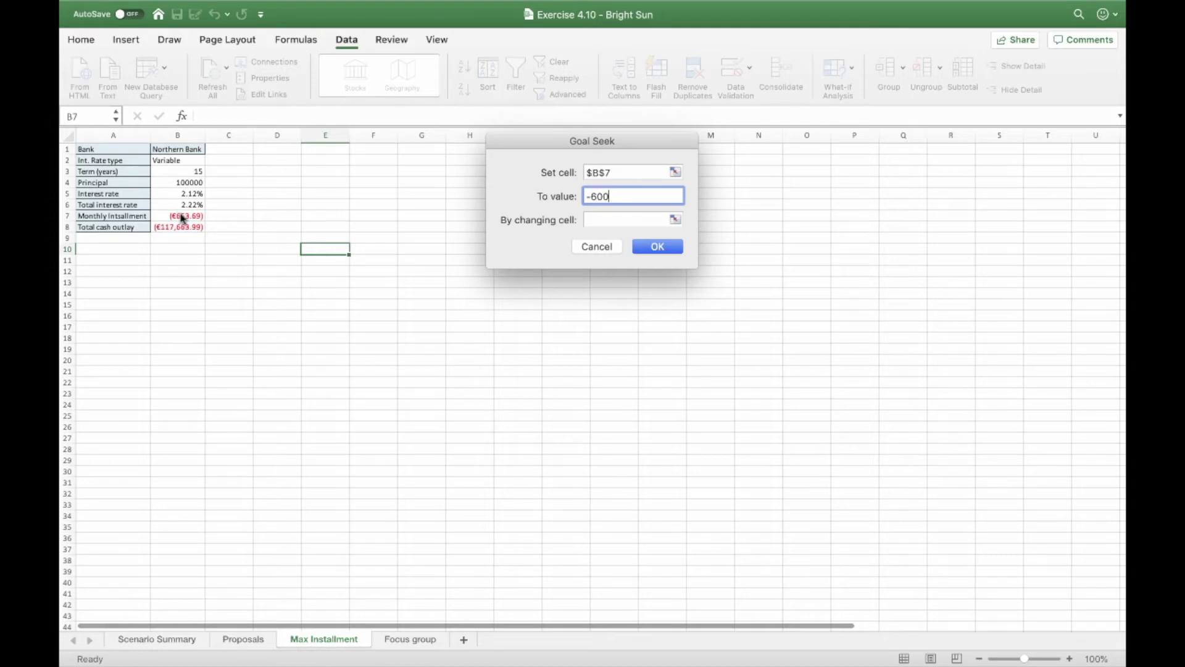
click(620, 217)
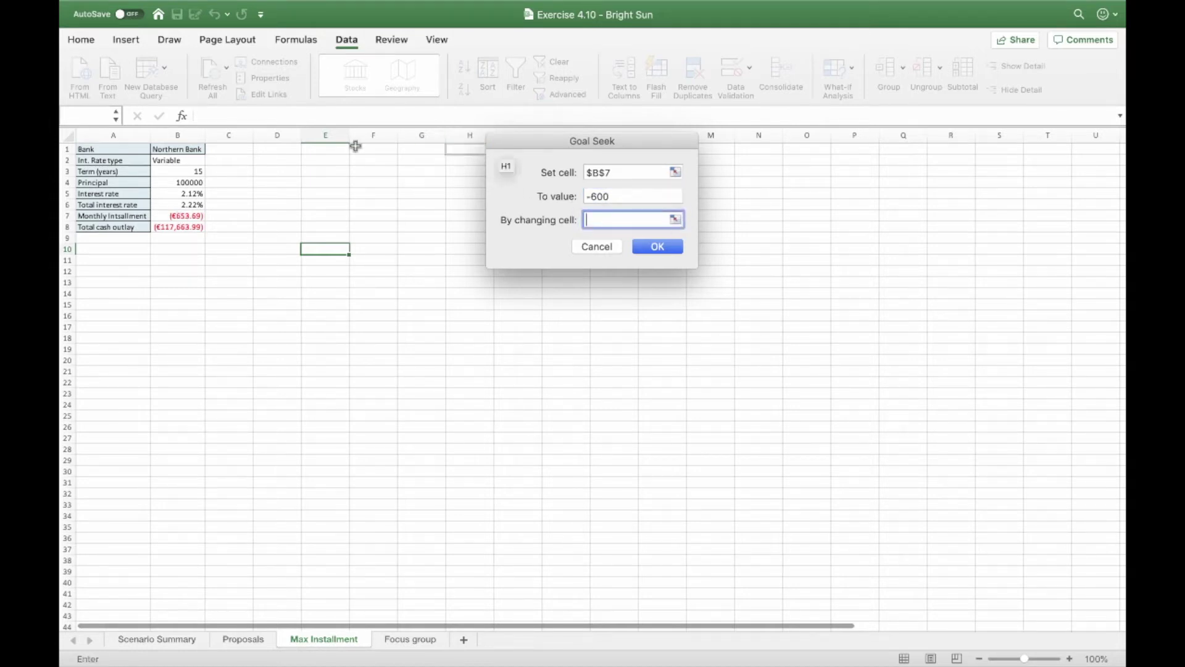
click(191, 180)
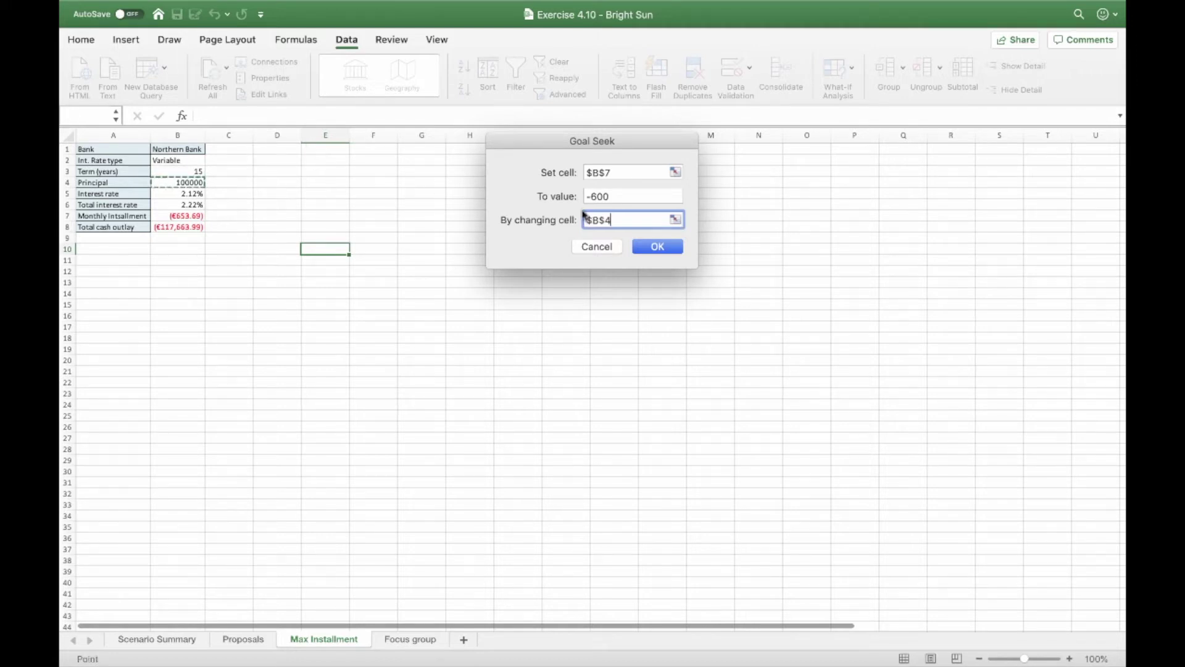
click(657, 246)
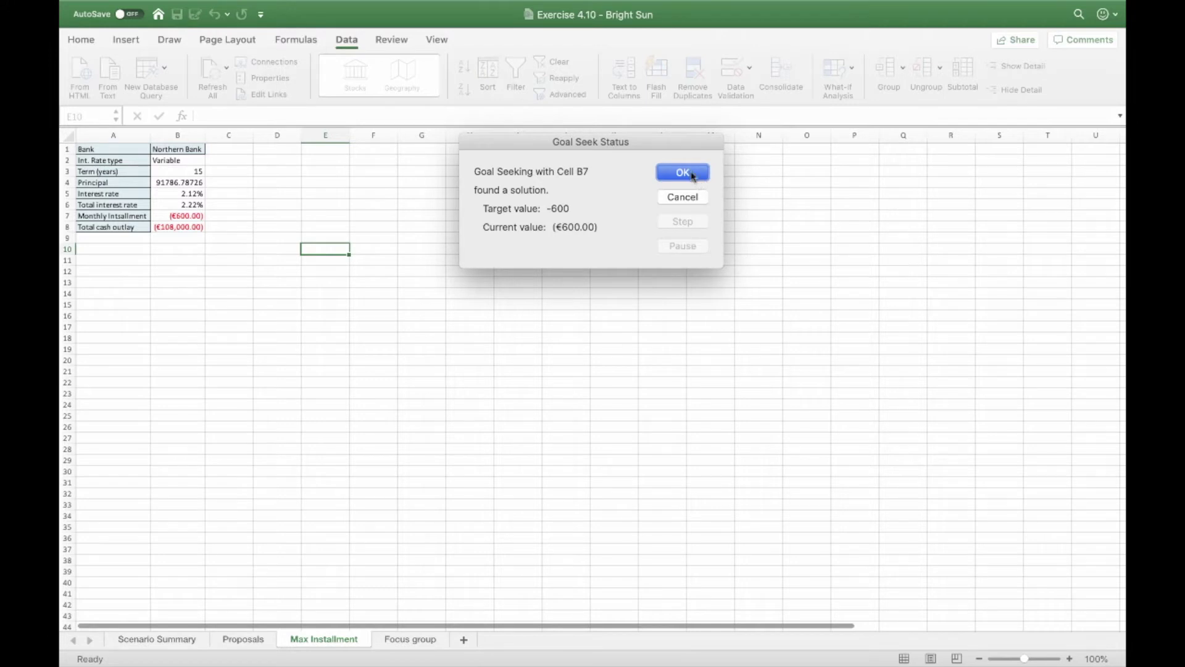
click(693, 174)
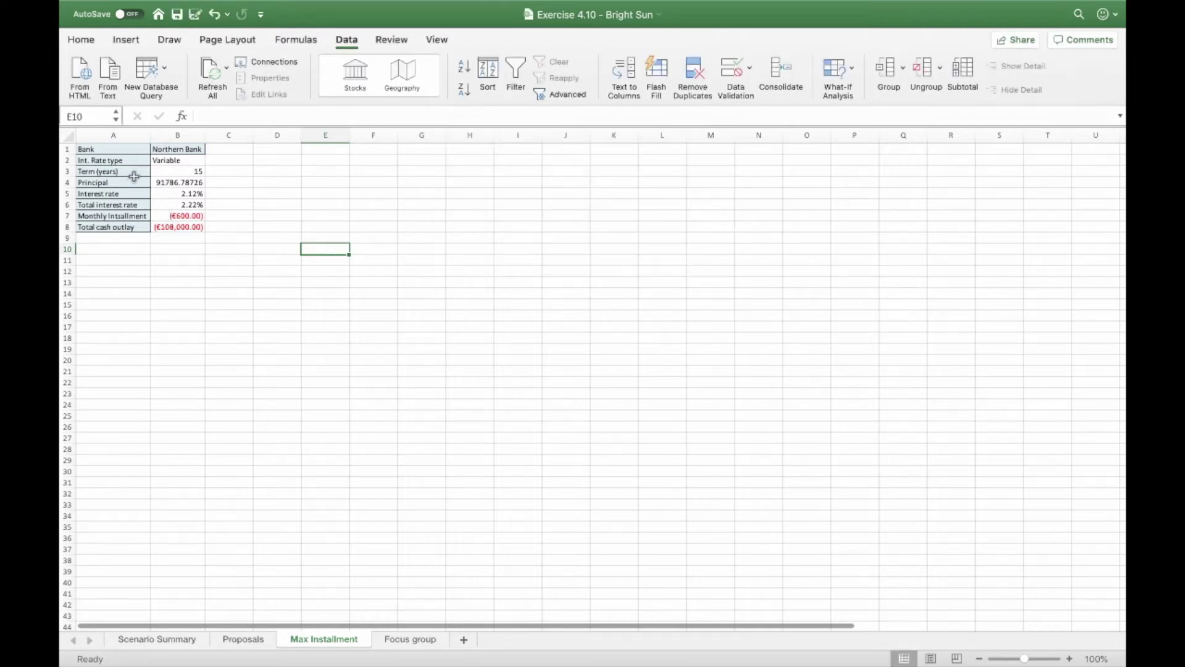
click(180, 184)
click(193, 216)
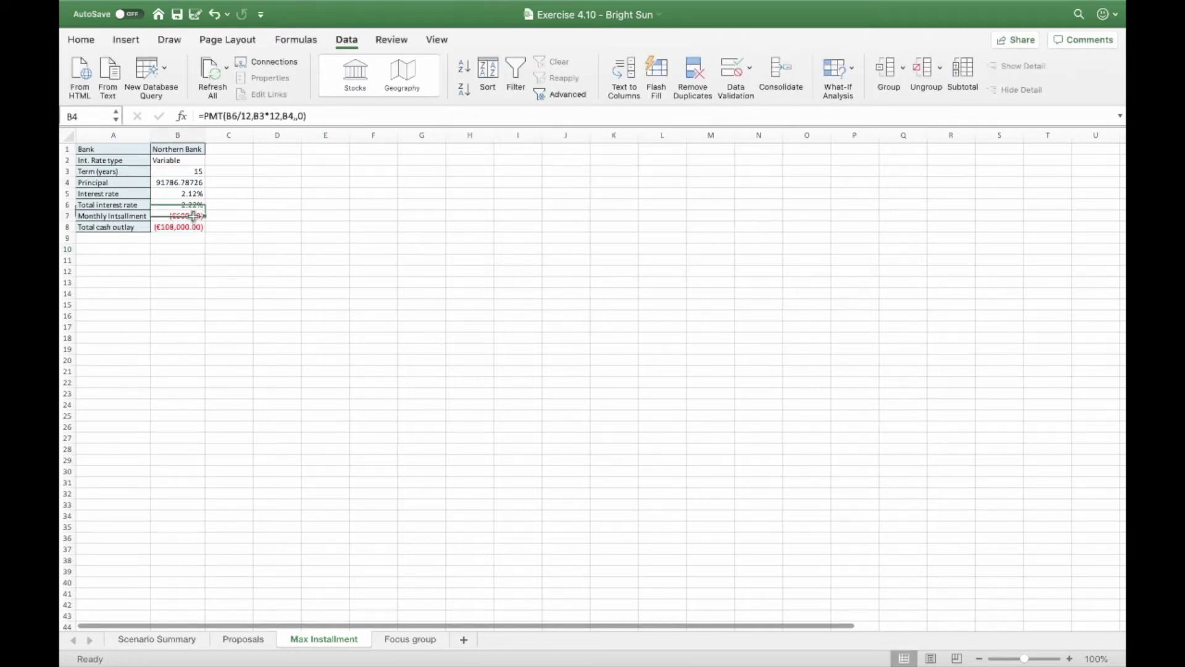
click(321, 243)
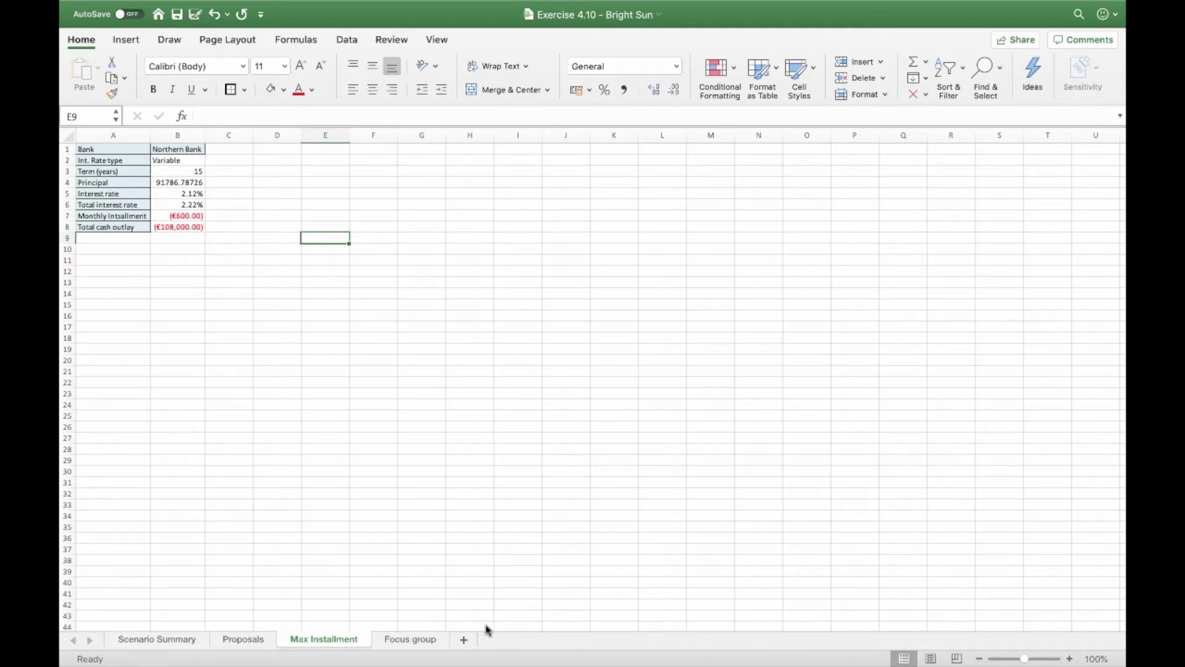
- Add a blank sheet after Focus group and name it 'Analysis'
click(424, 640)
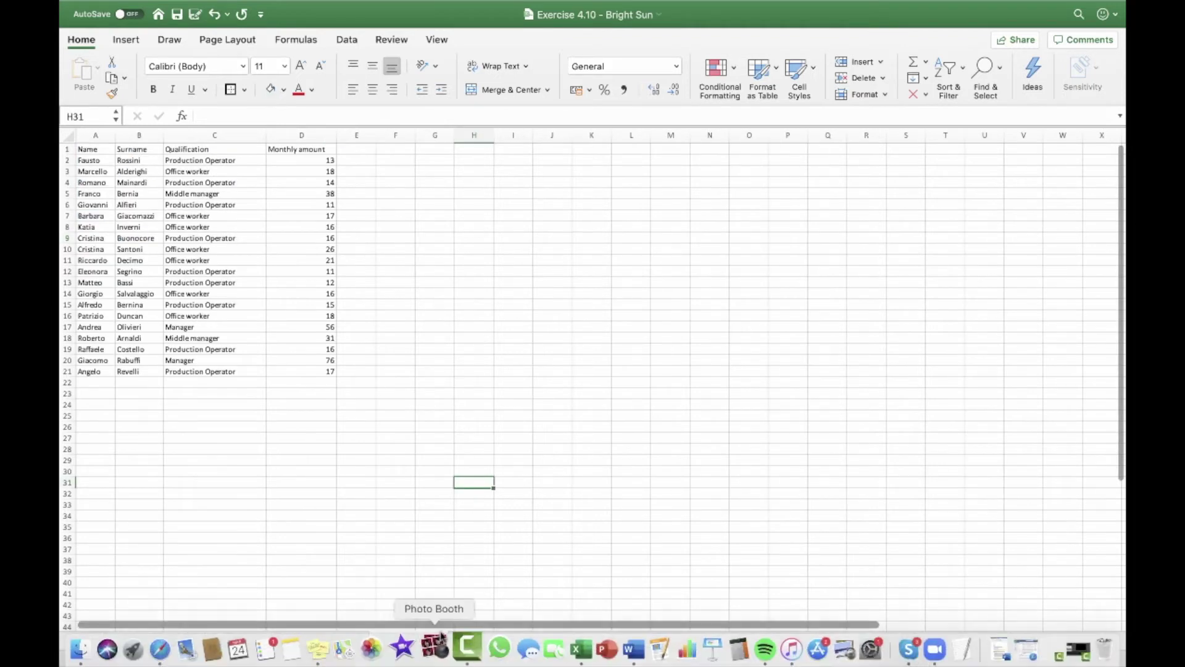
click(464, 638)
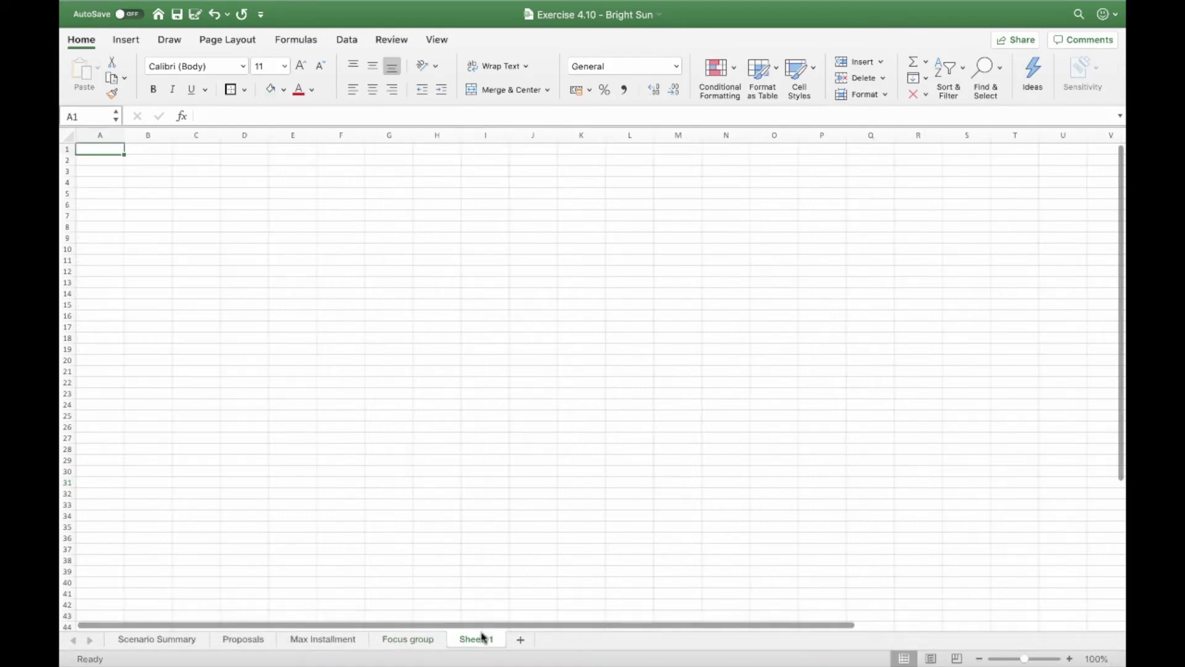
double_click(482, 638)
text(Analysis)
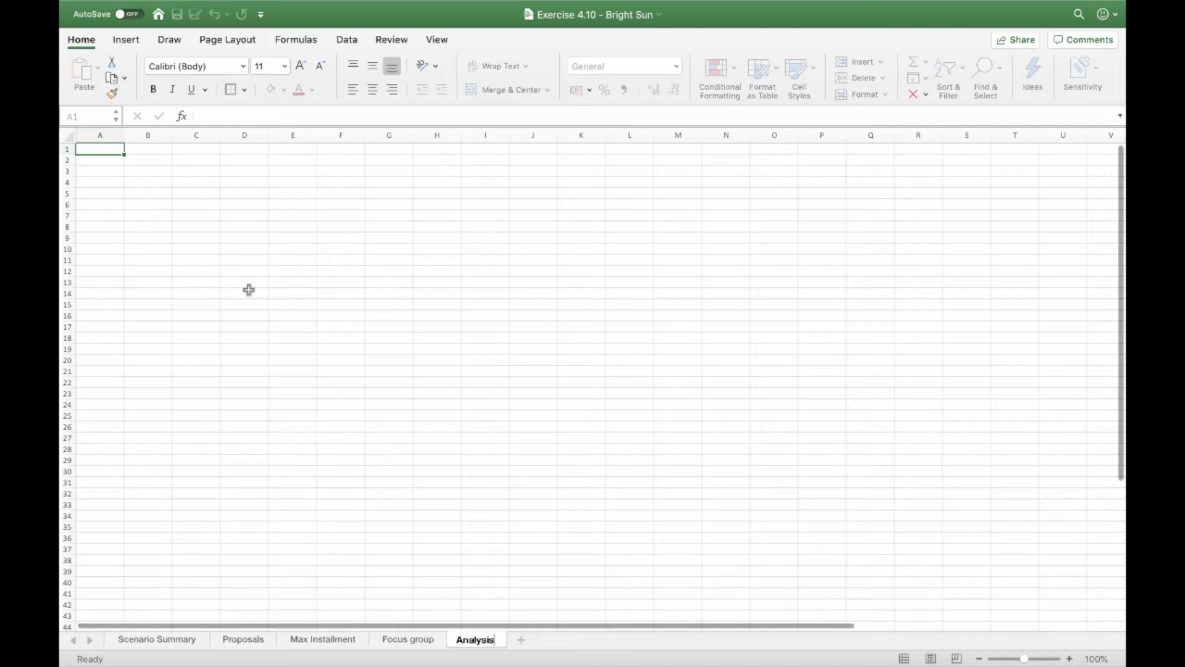
click(249, 292)
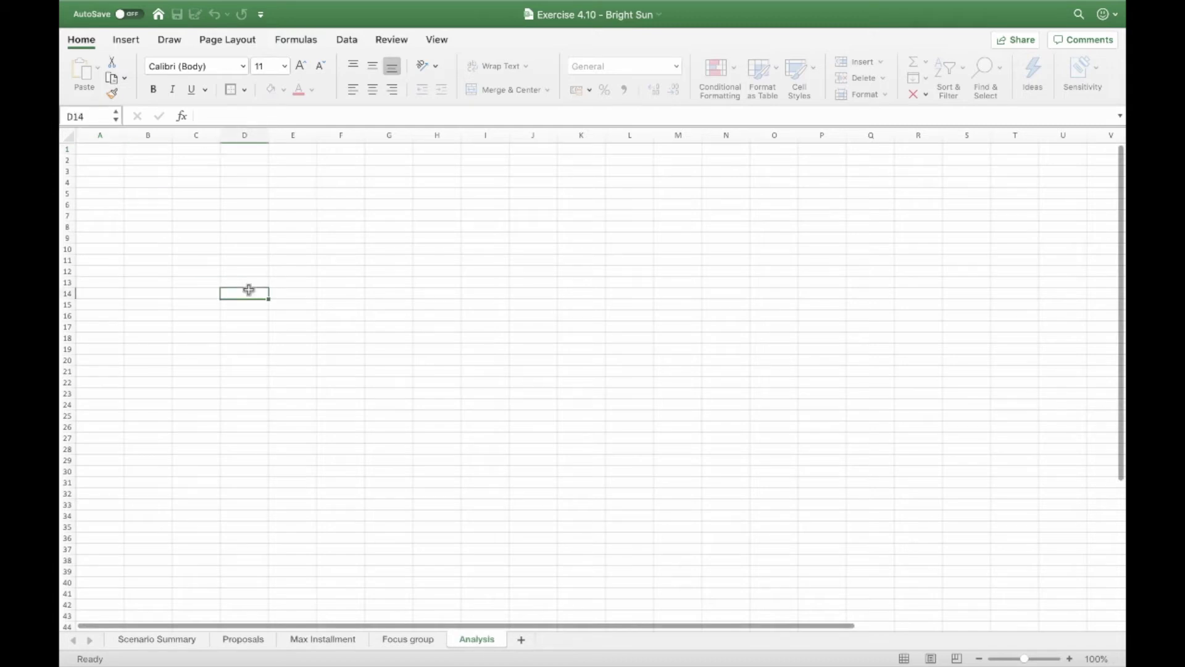
click(102, 153)
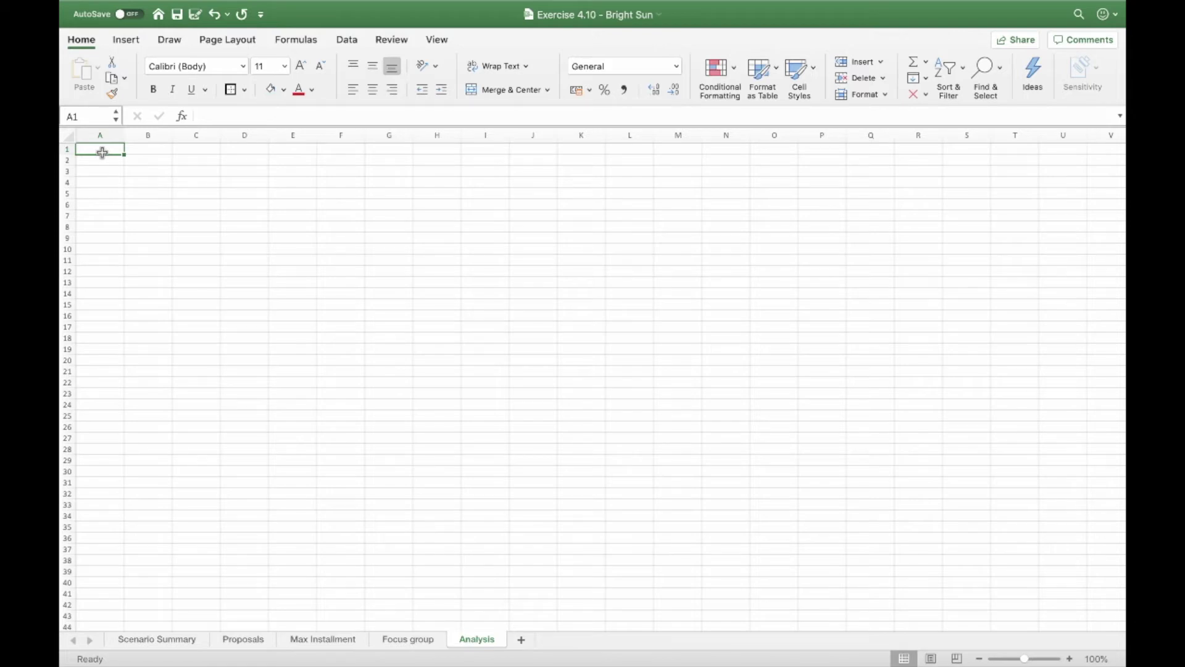
- Copy the Qualification column C1:C21 from Focus group into column A of Analysis
click(409, 639)
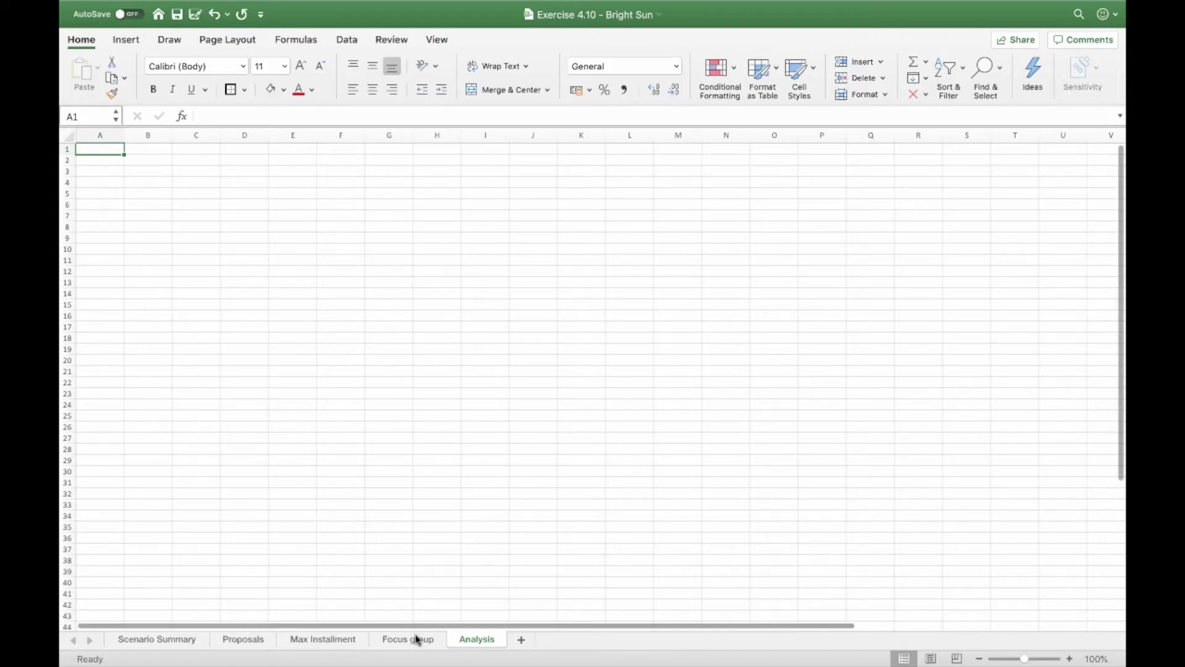
drag(191, 150, 229, 373)
key(super+c)
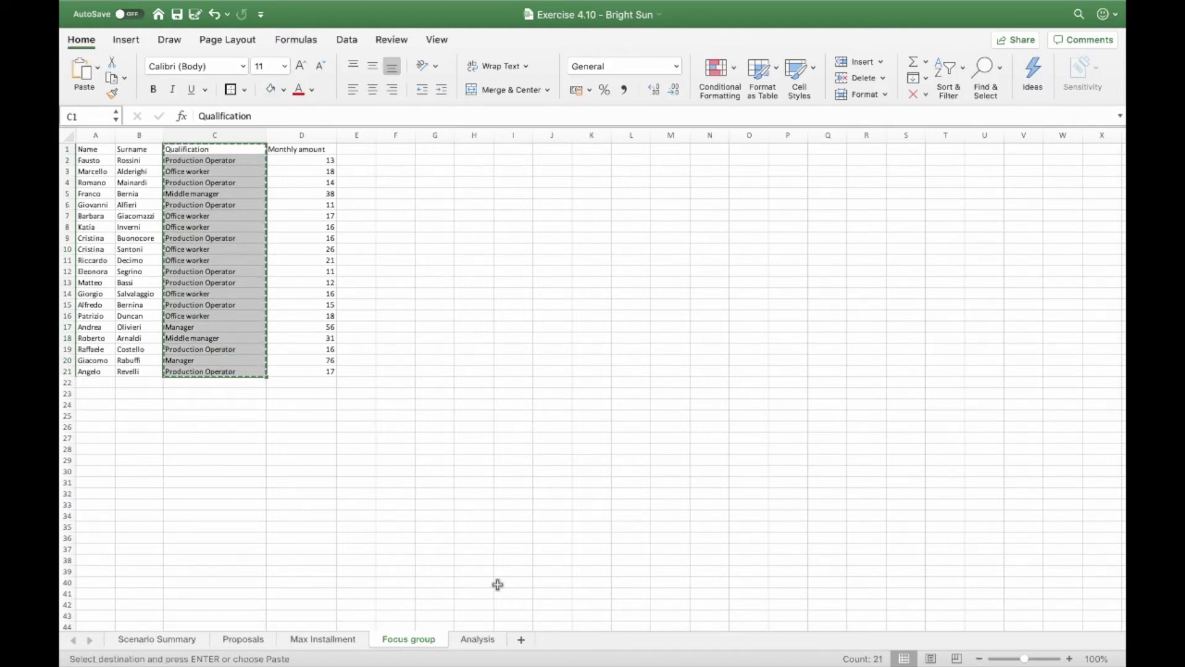
click(477, 639)
key(super+v)
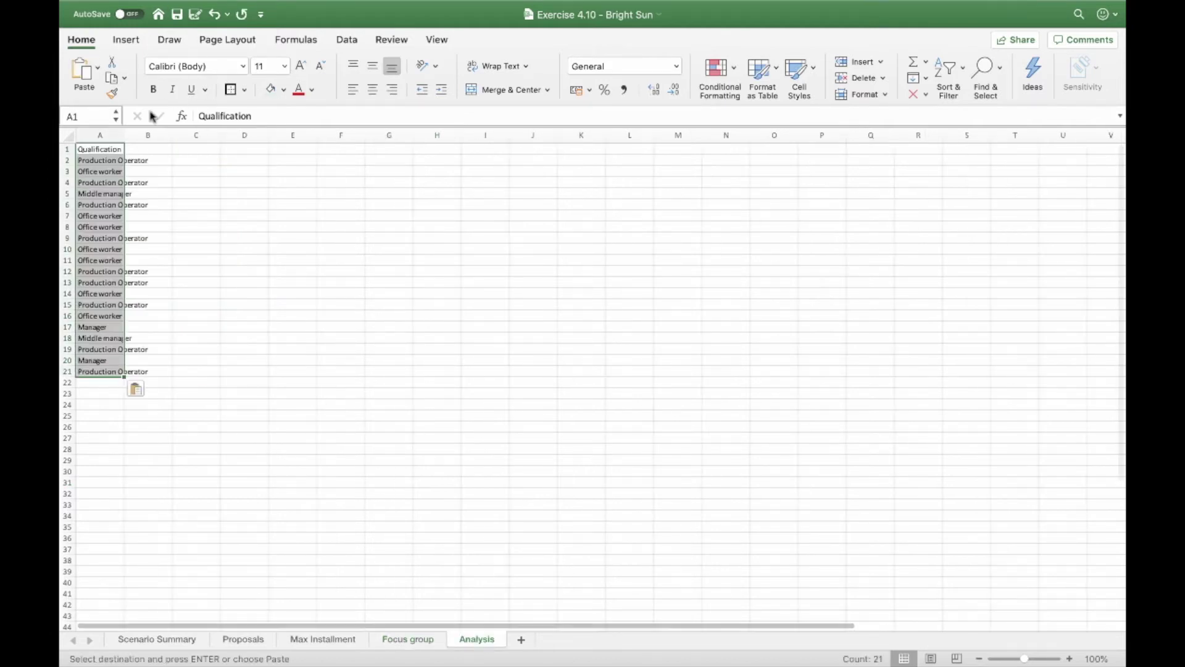
- Remove duplicate qualifications from column A and widen the column to fit
click(345, 39)
click(691, 68)
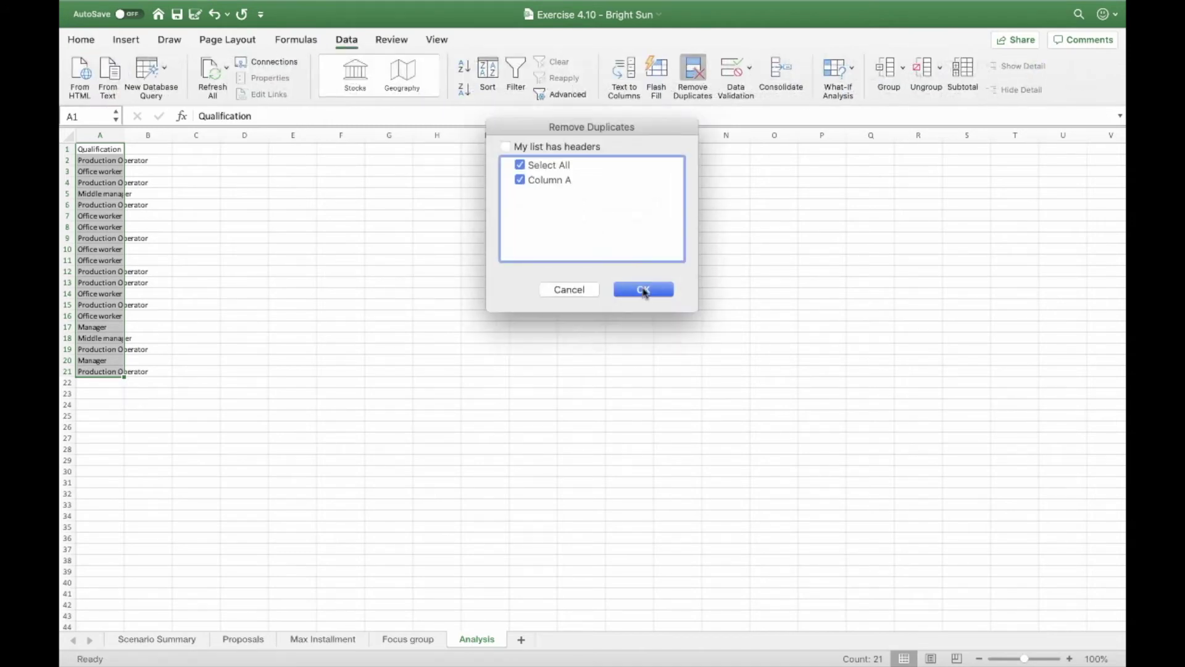
click(643, 288)
click(710, 232)
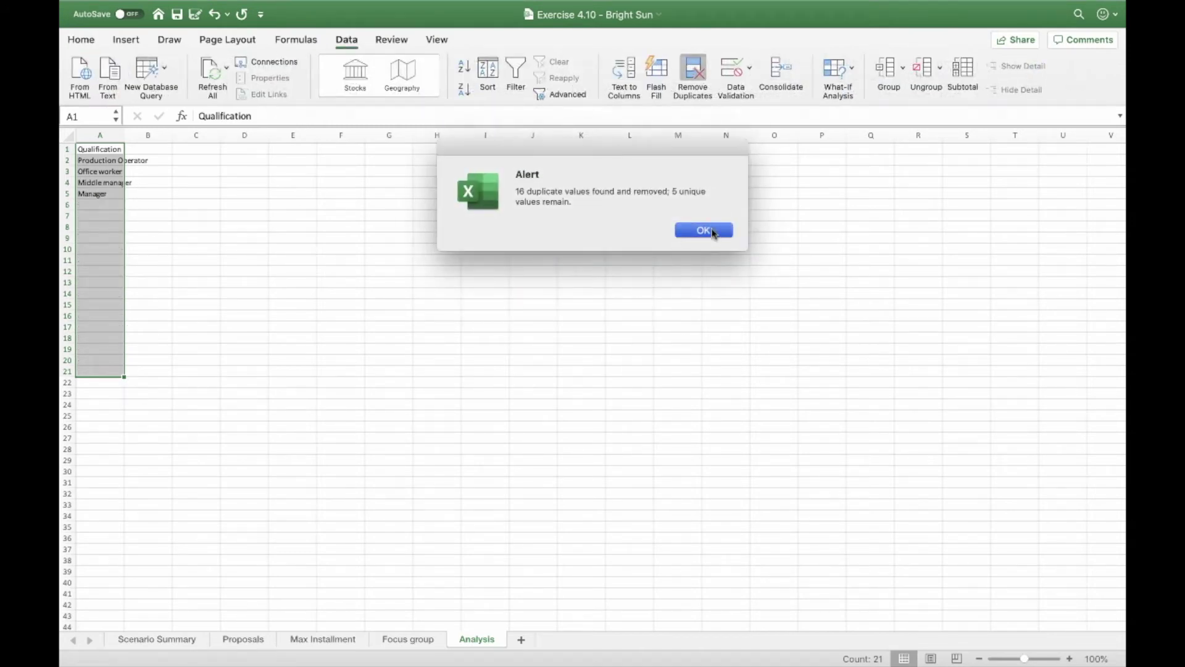
click(196, 271)
drag(125, 133, 151, 134)
- Enter the heading 'Average monhtly amount' in B1 and fit column B to it
click(187, 148)
text(Averag)
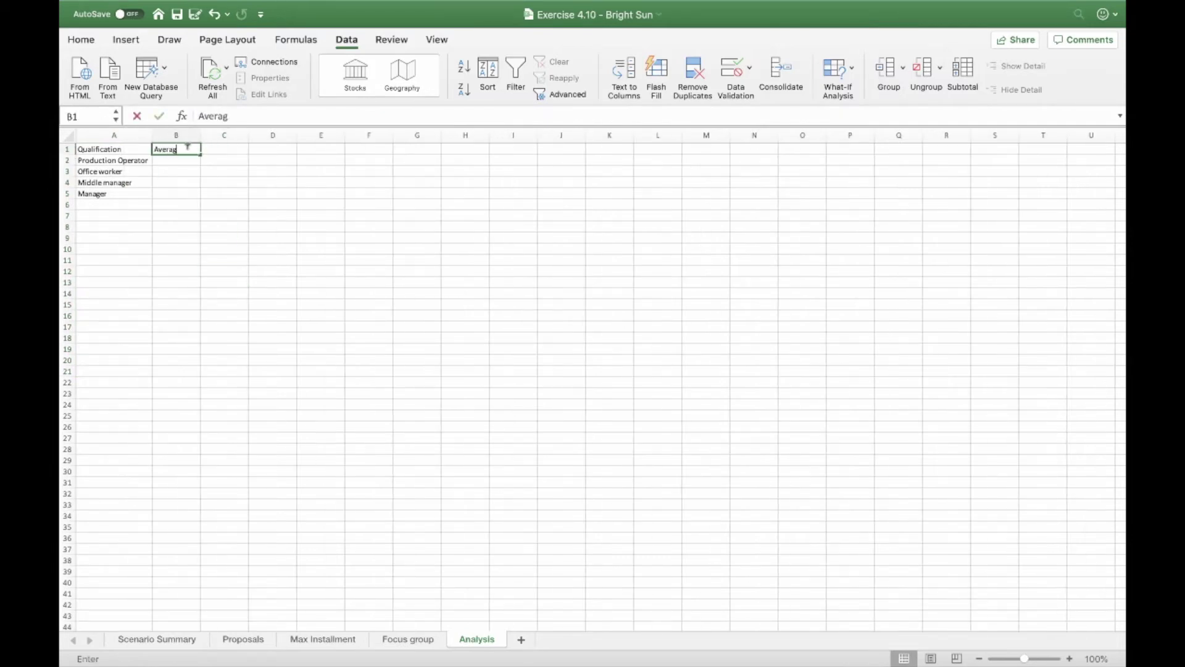
text(e monhtly)
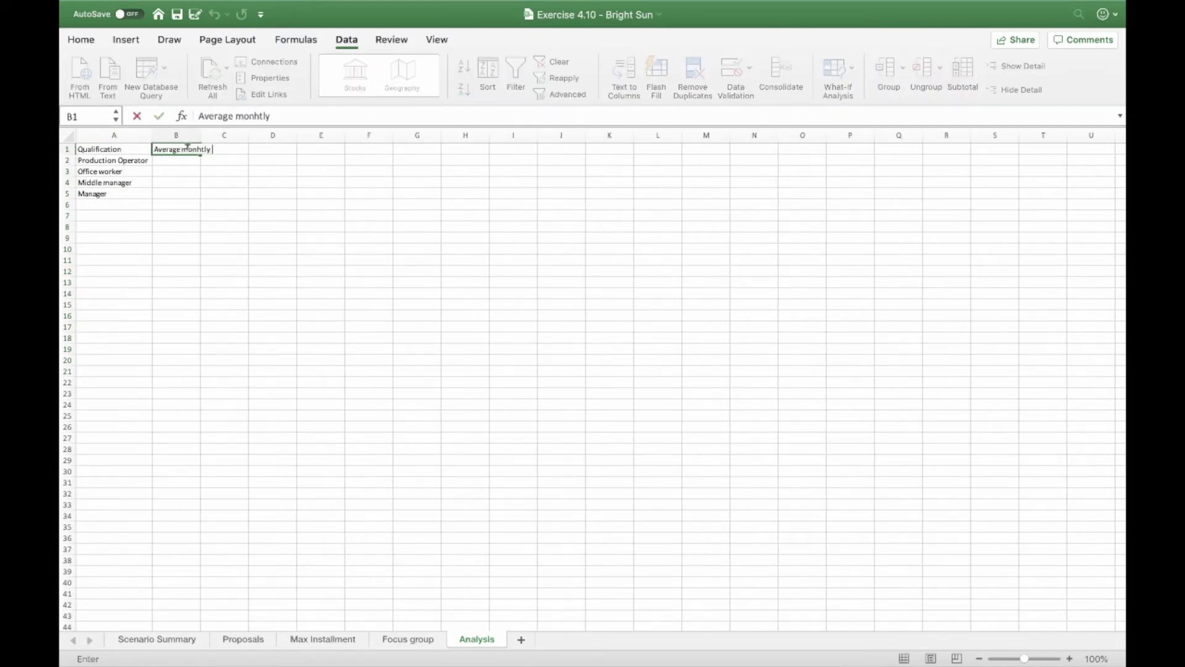
text( amount)
click(224, 171)
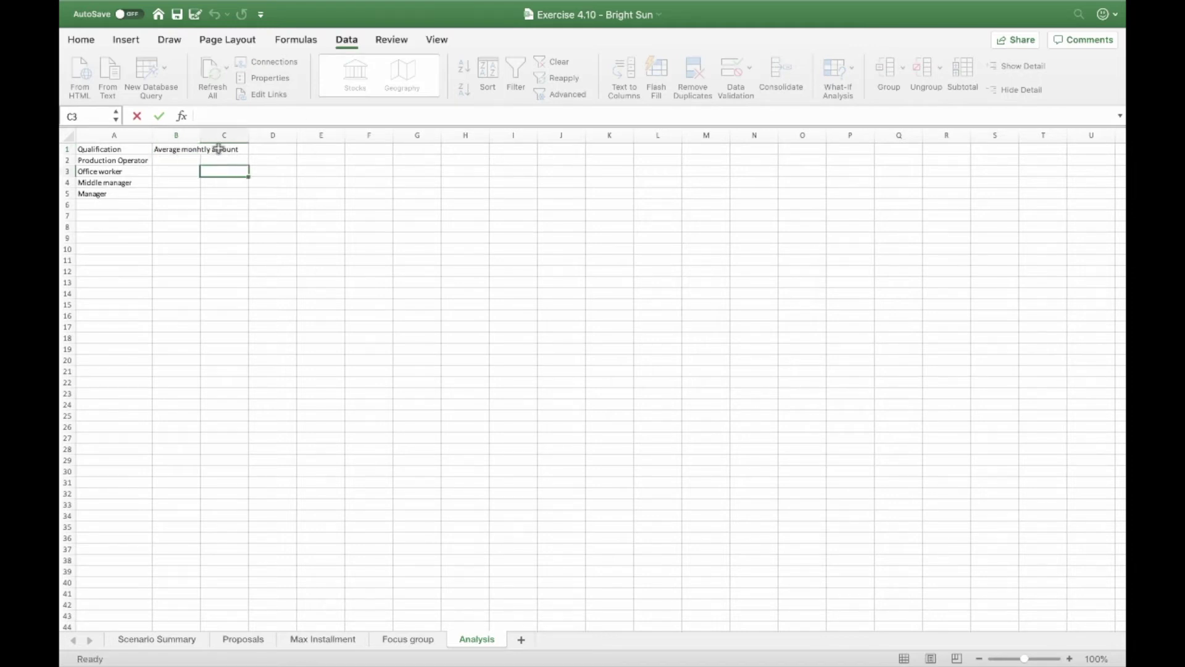
double_click(197, 135)
click(202, 159)
- Build =AVERAGEIF('Focus group'!C2:C21,A2,'Focus group'!D2:D21) in B2
text(=)
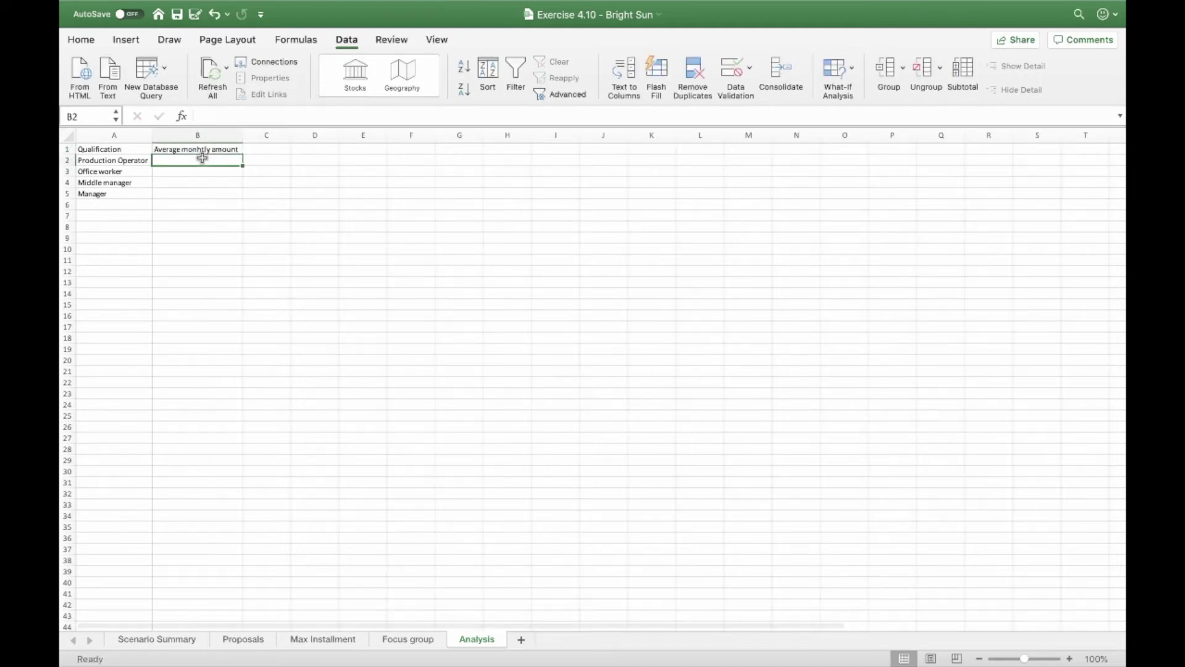
text(Aver)
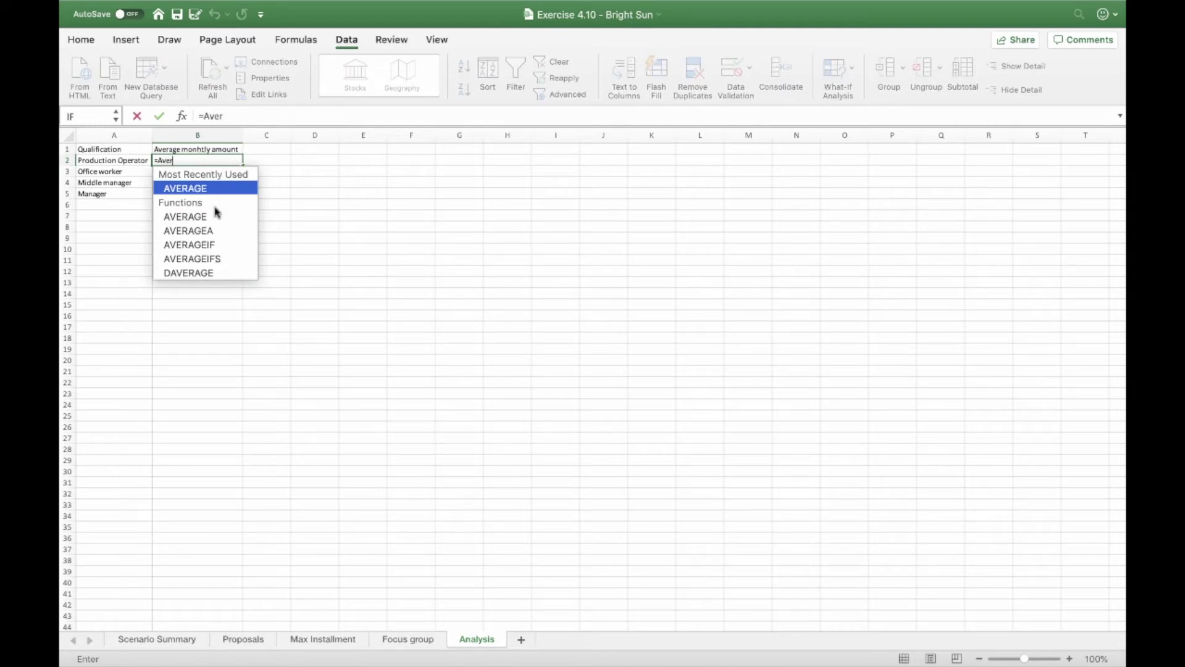
double_click(188, 245)
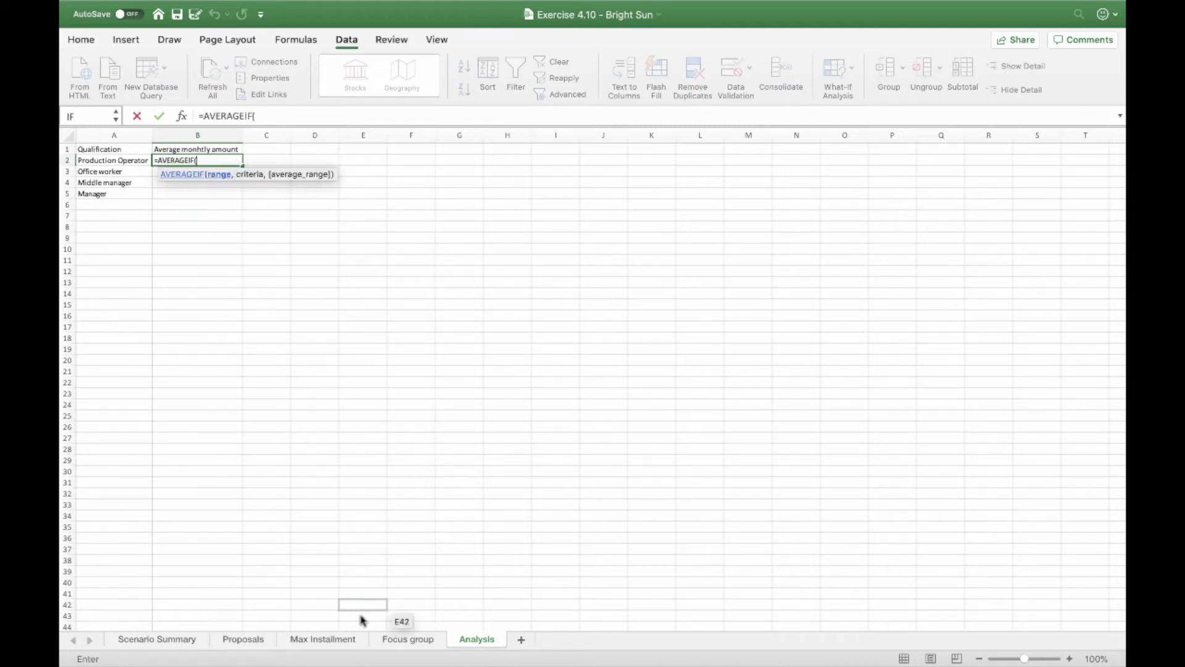
click(408, 639)
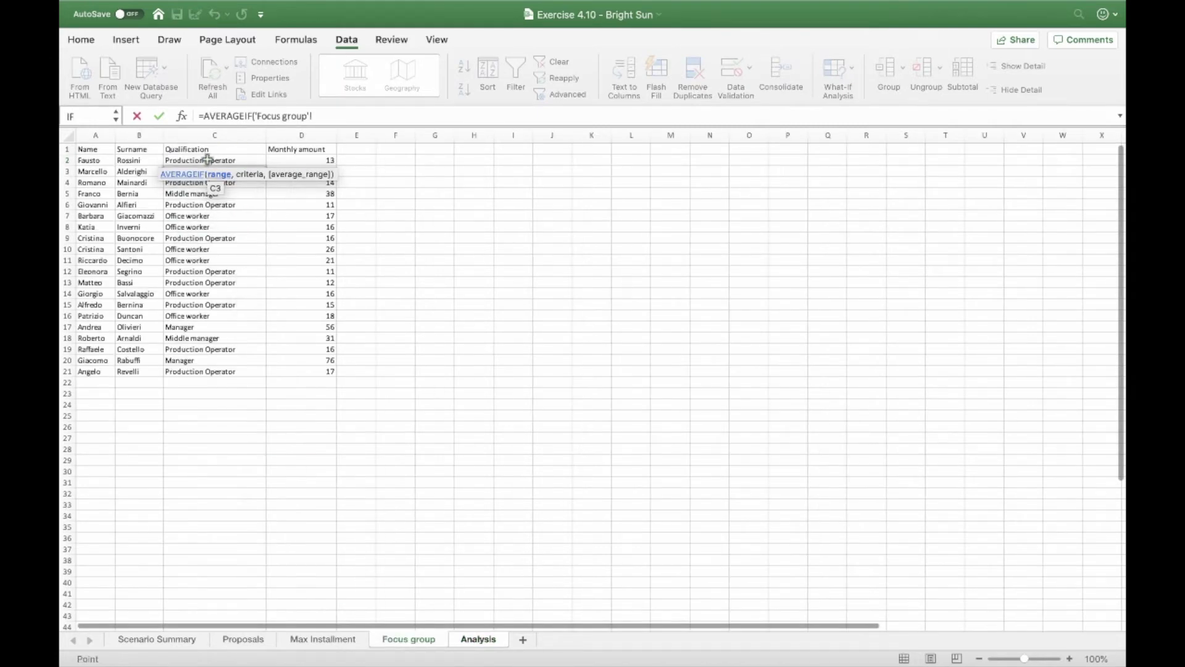
drag(203, 160, 221, 380)
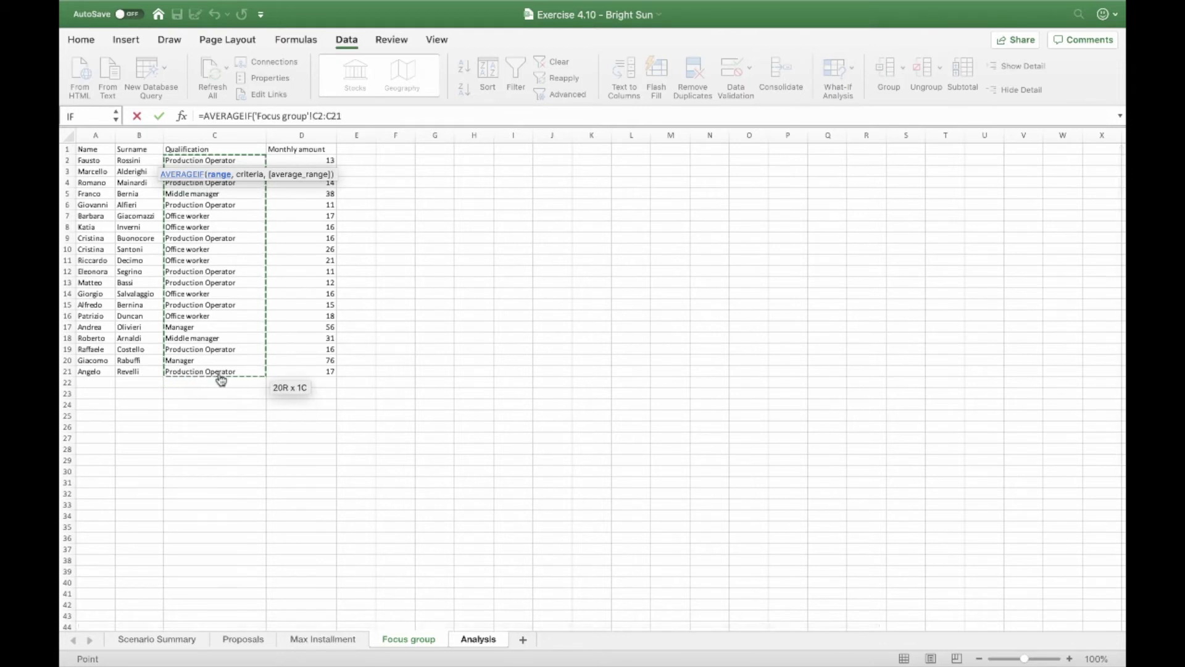
text(,)
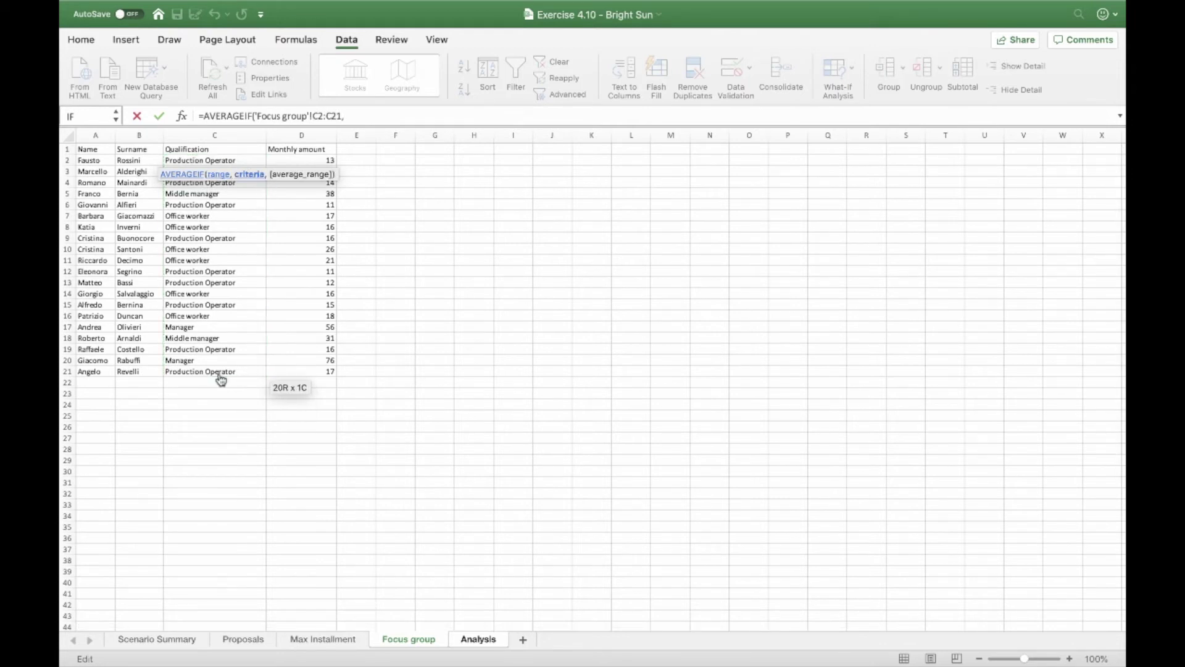
click(401, 640)
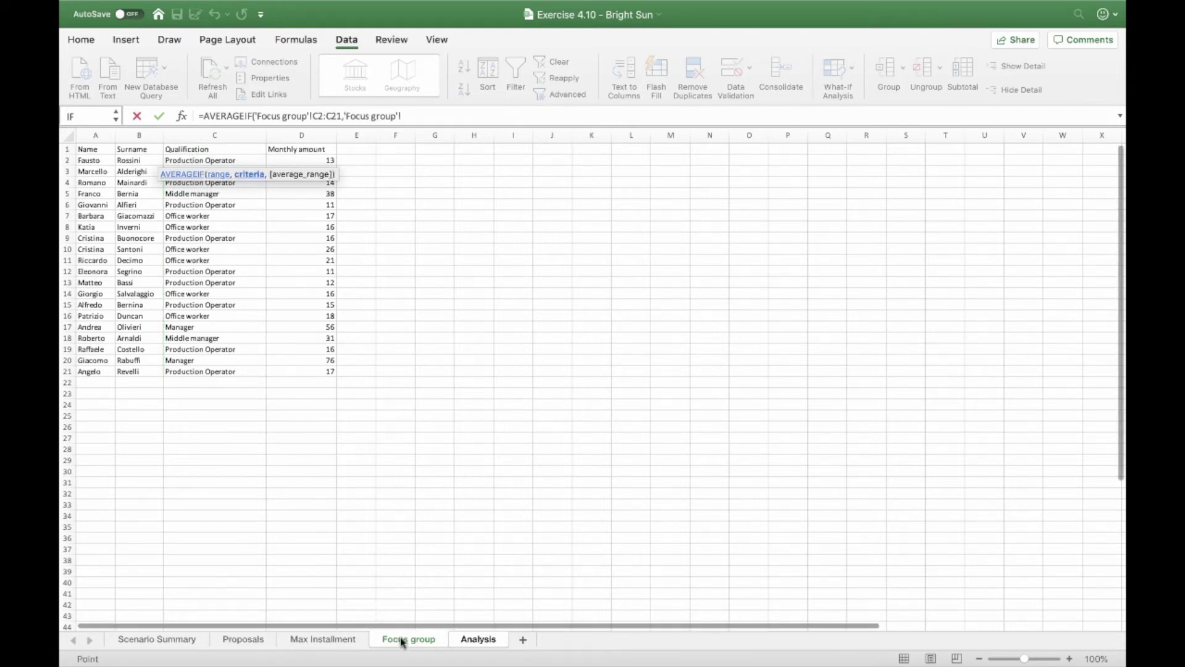
click(476, 639)
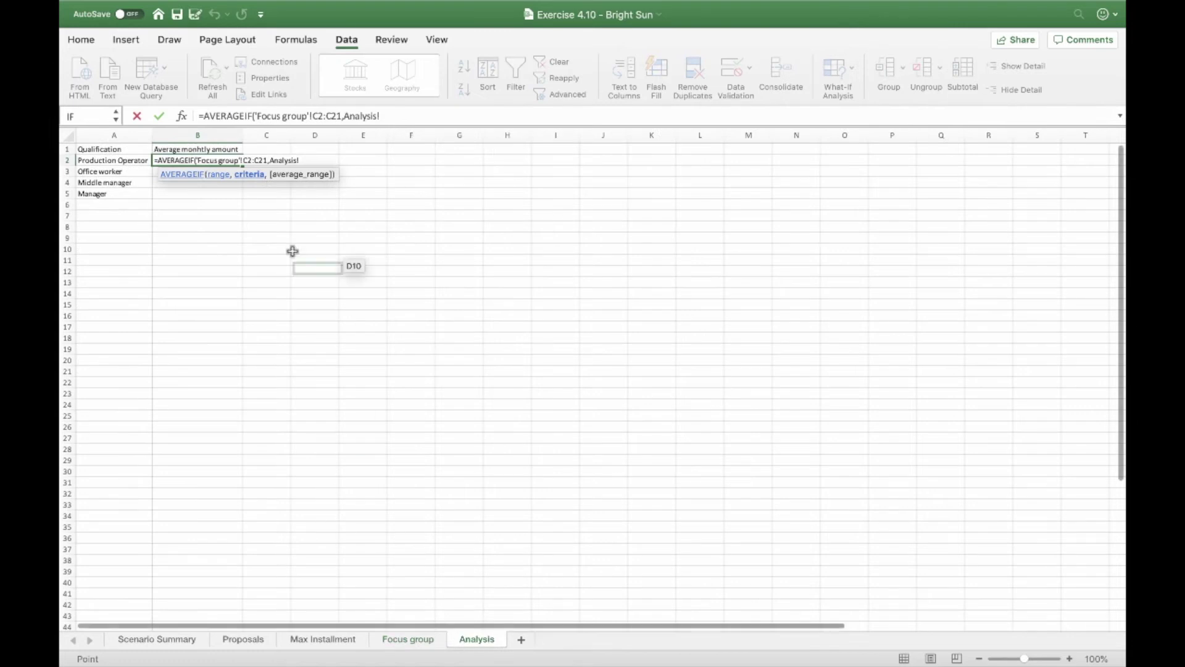
click(124, 160)
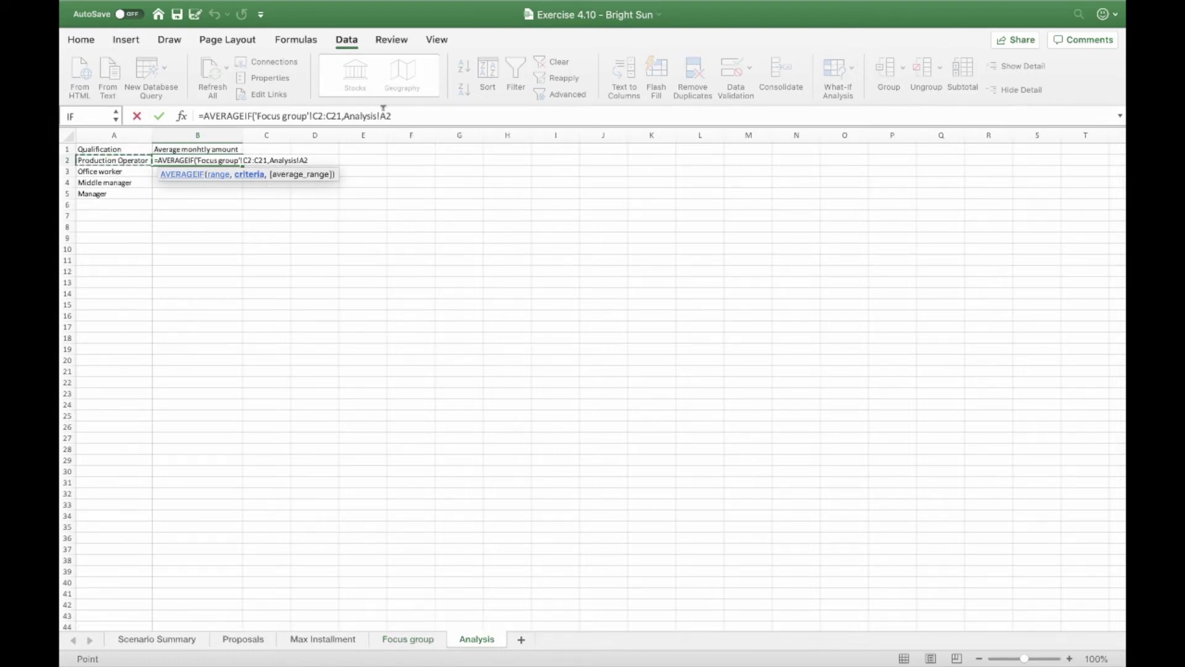
drag(384, 116, 344, 116)
key(BackSpace)
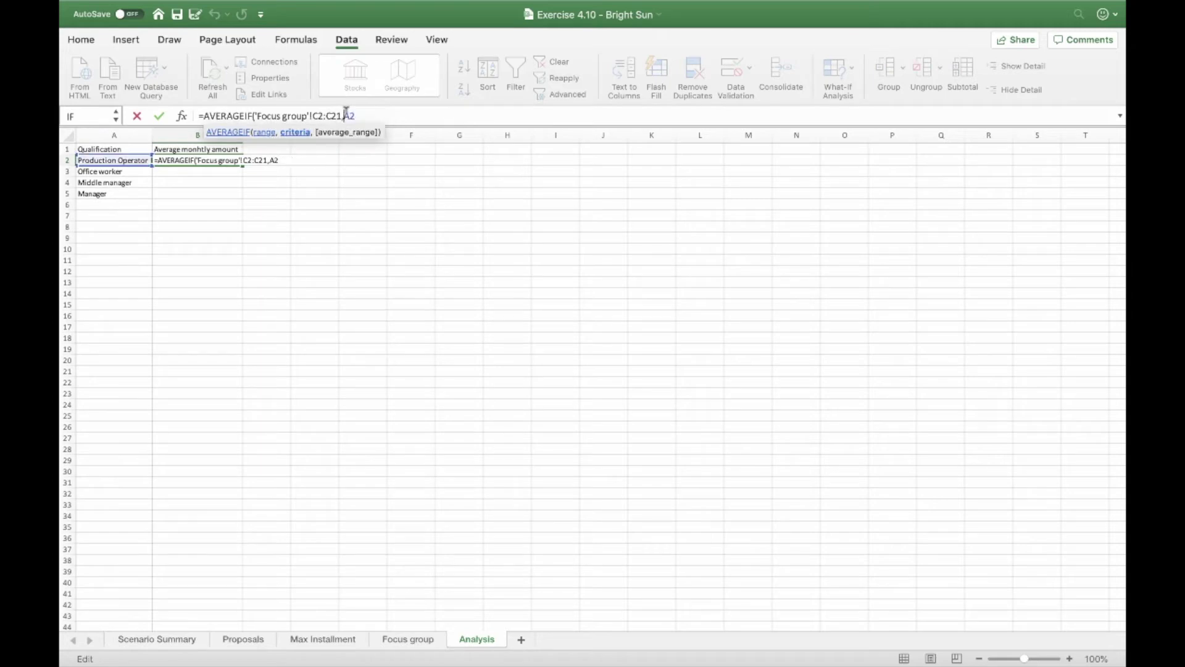
text(,)
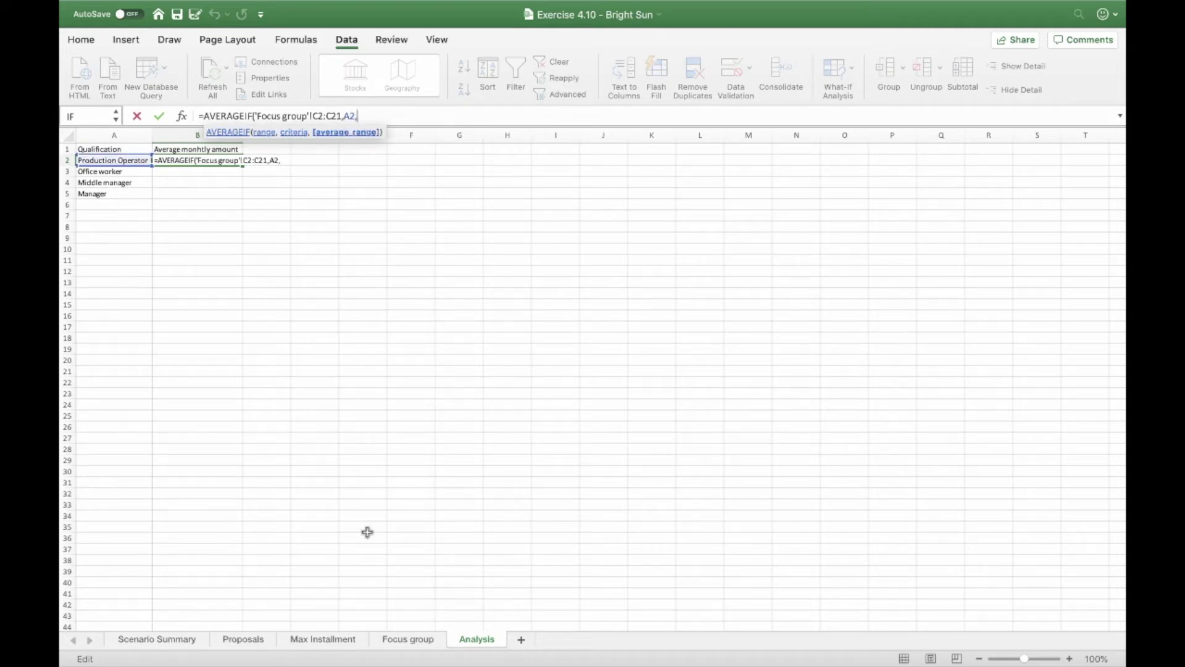
click(412, 640)
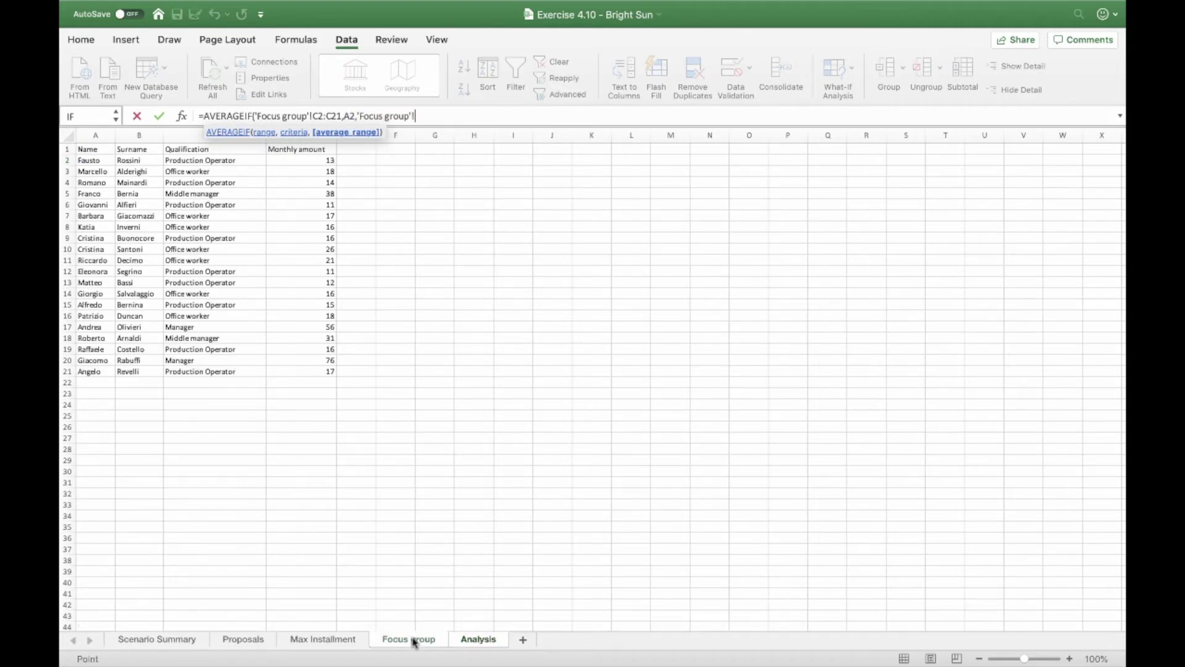
drag(312, 160, 312, 370)
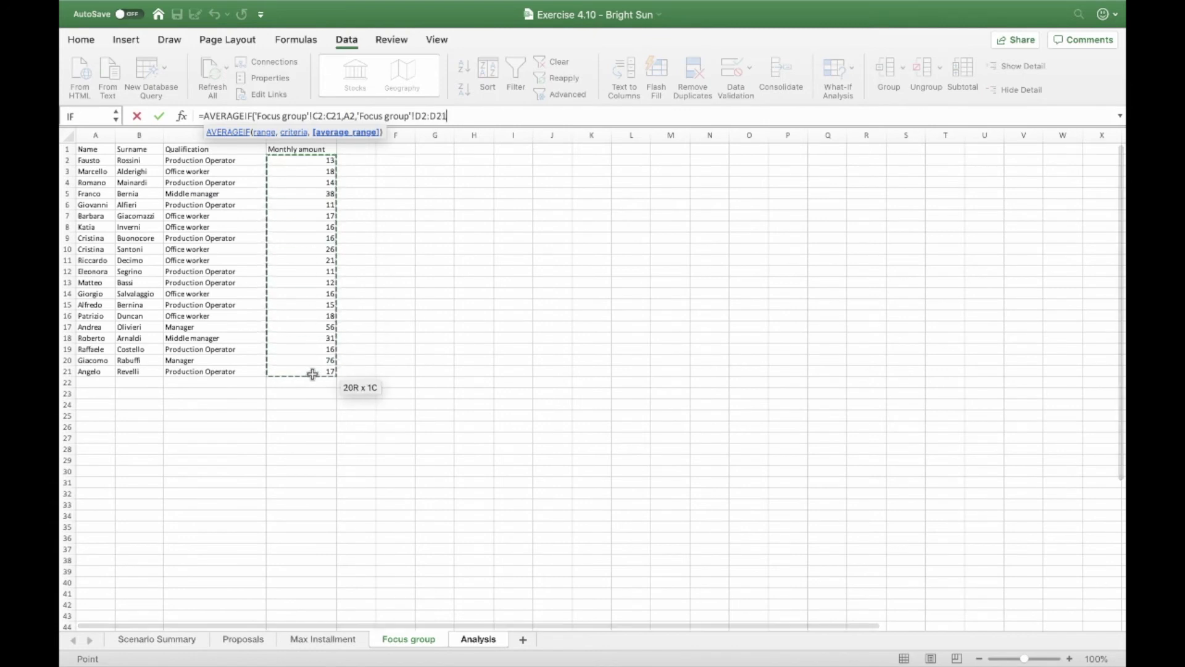
text())
- Lock the ranges' rows as C$2:C$21 and D$2:D$21, then enter the formula
click(317, 115)
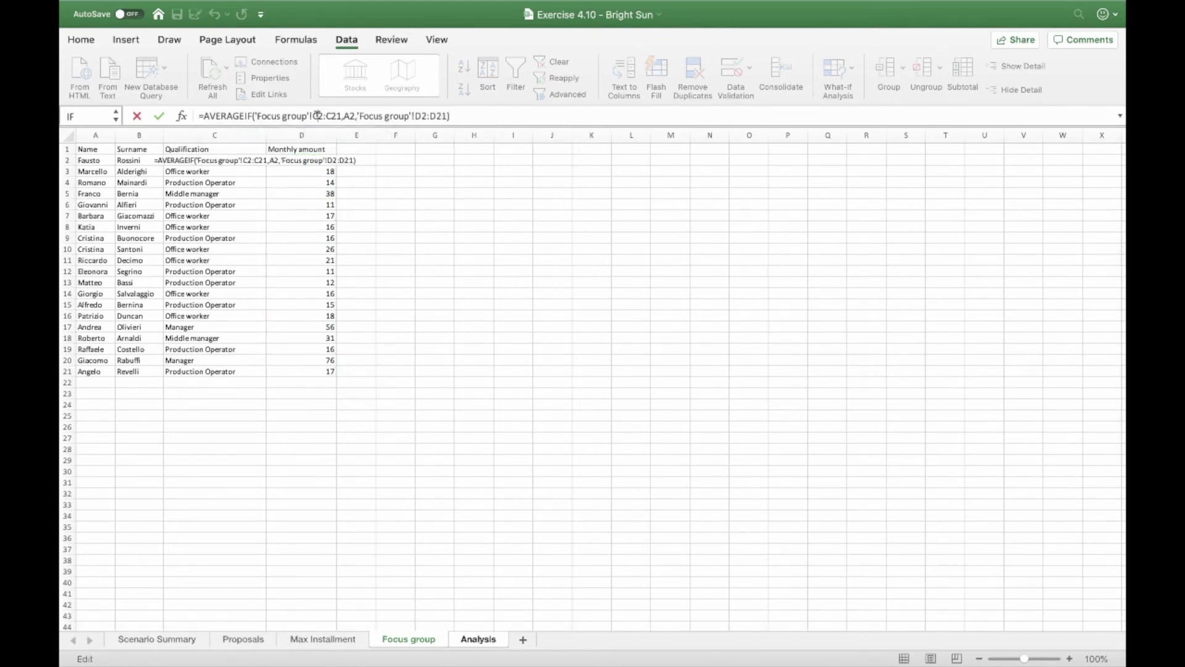
text($)
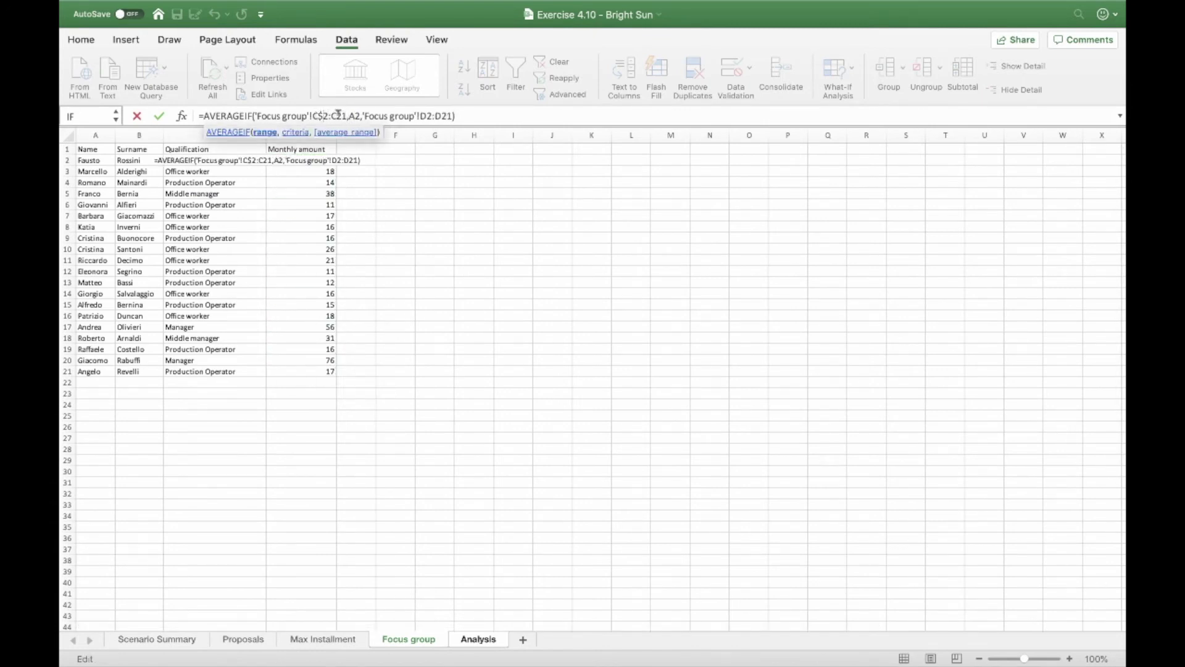
click(336, 115)
text($)
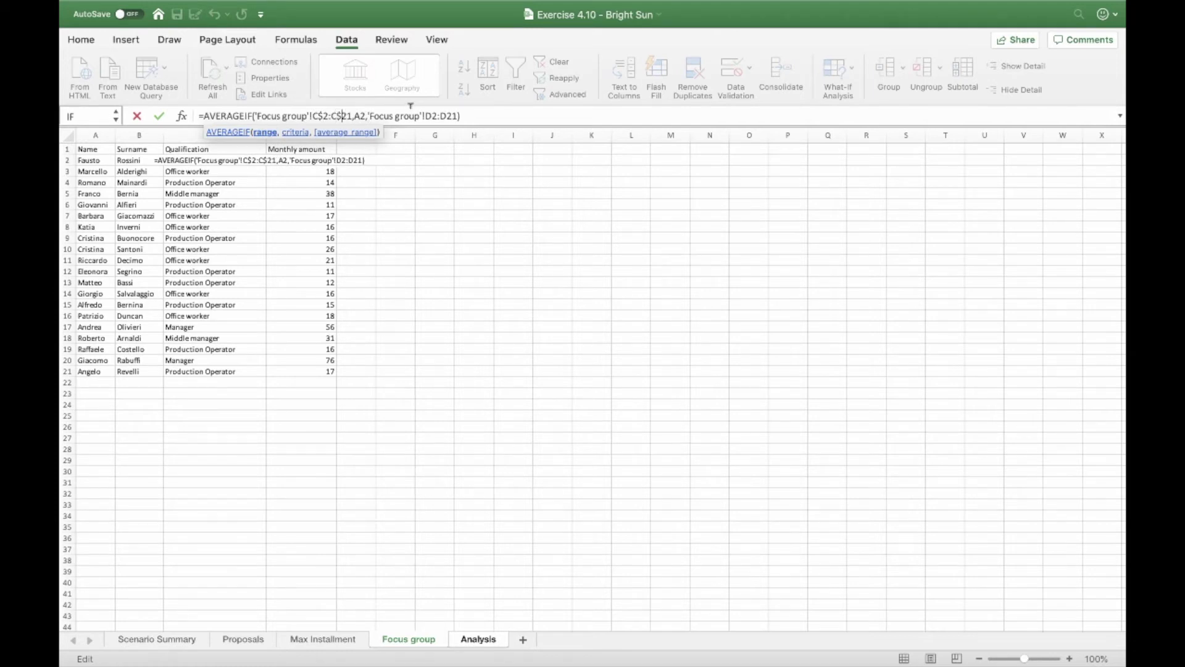
click(431, 116)
text($)
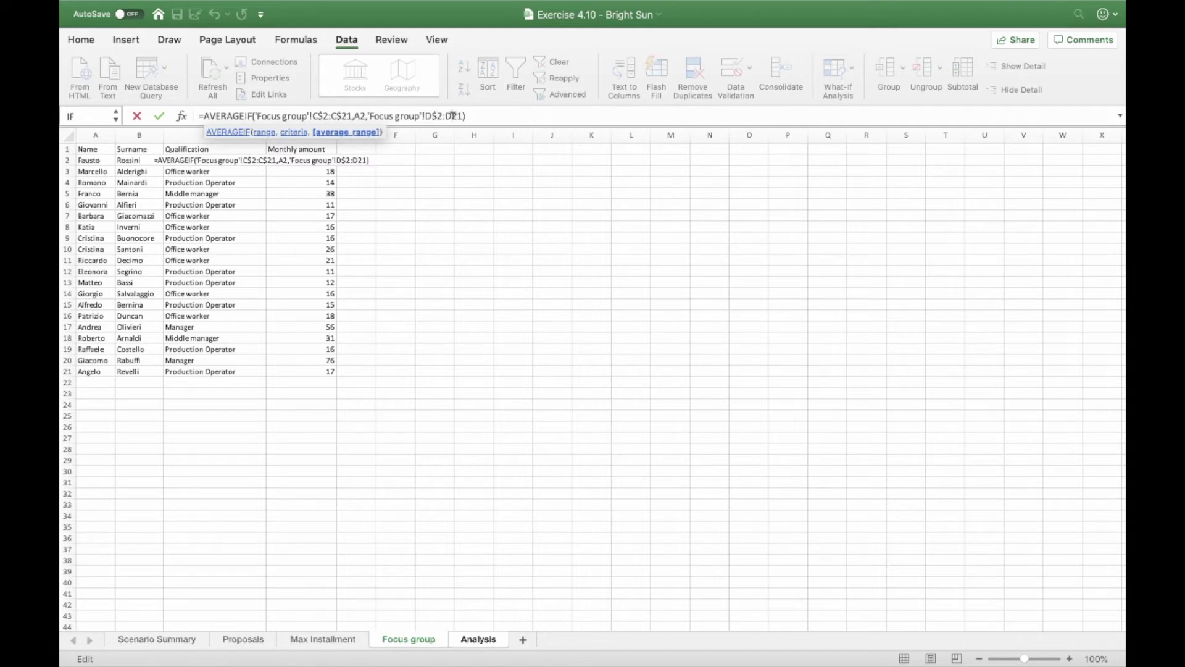
click(452, 115)
text($)
key(Return)
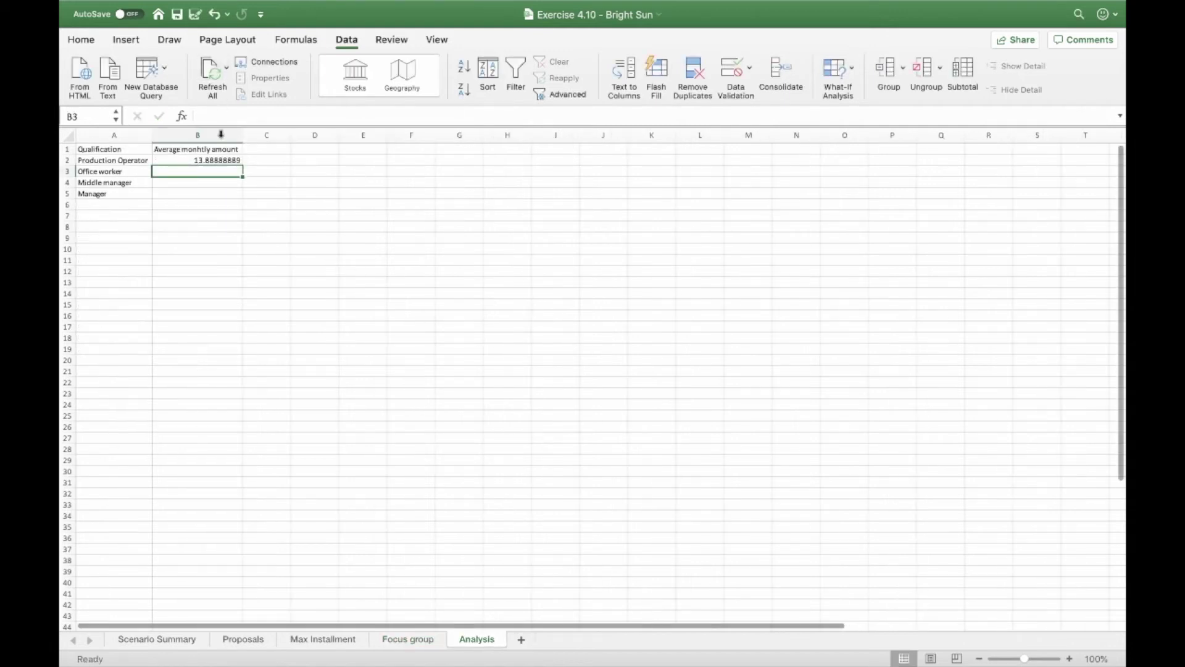
- Fill the AVERAGEIF formula down to B5 and show the averages with two decimals
click(223, 160)
drag(243, 165, 241, 193)
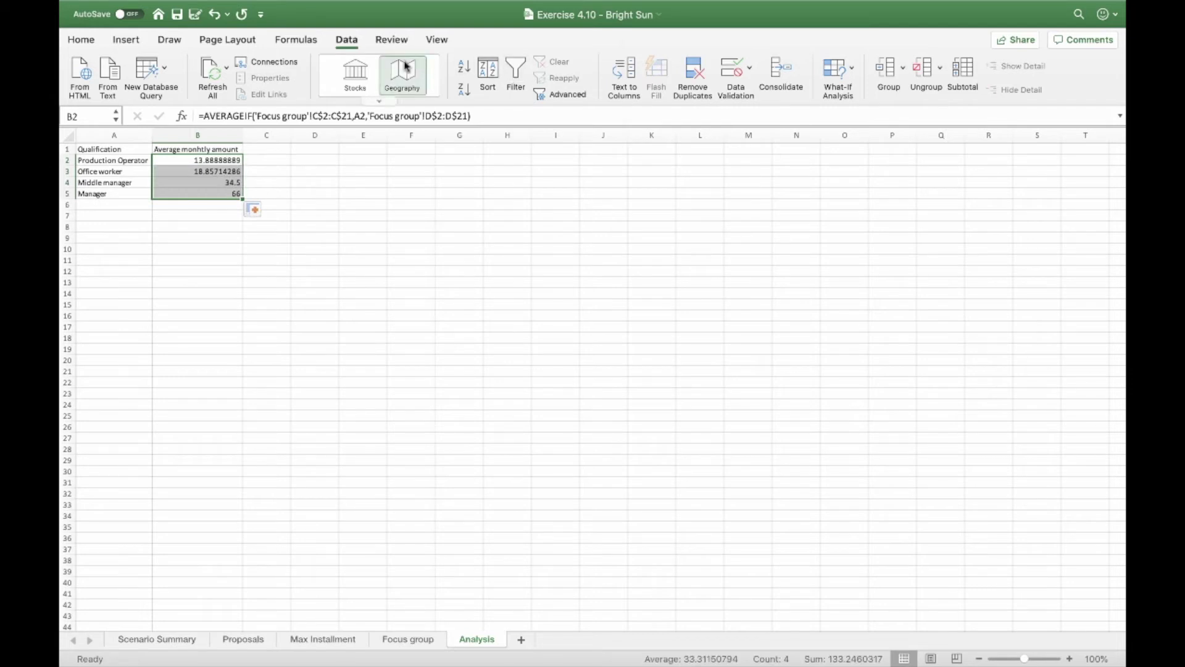
click(85, 40)
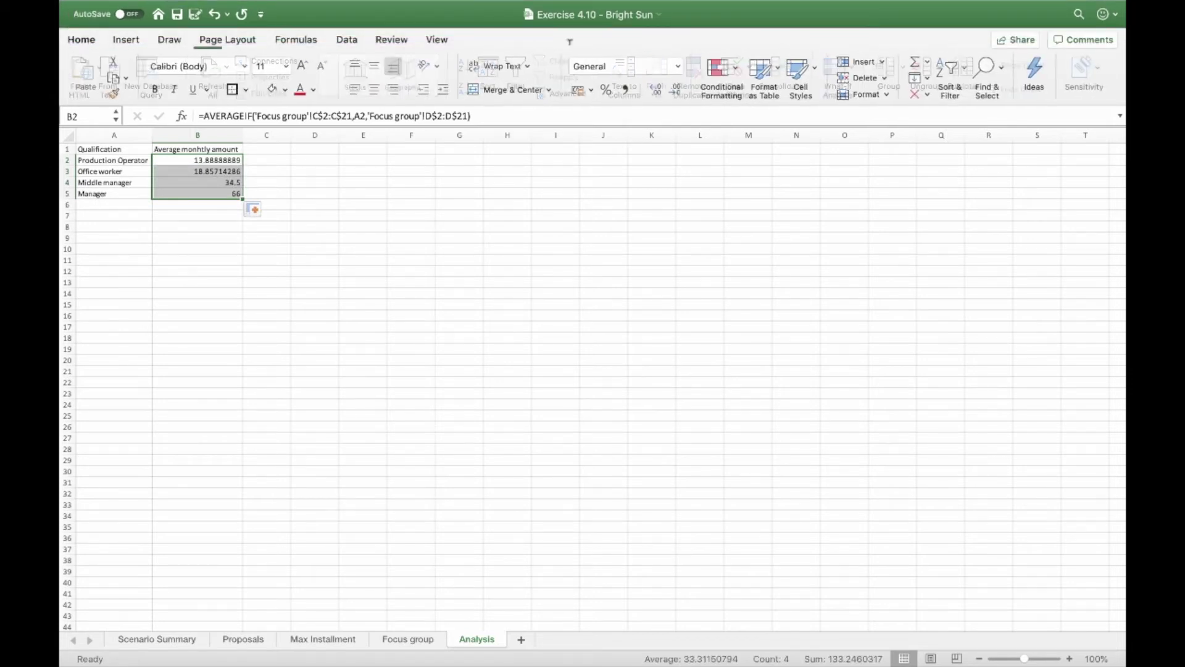
click(674, 91)
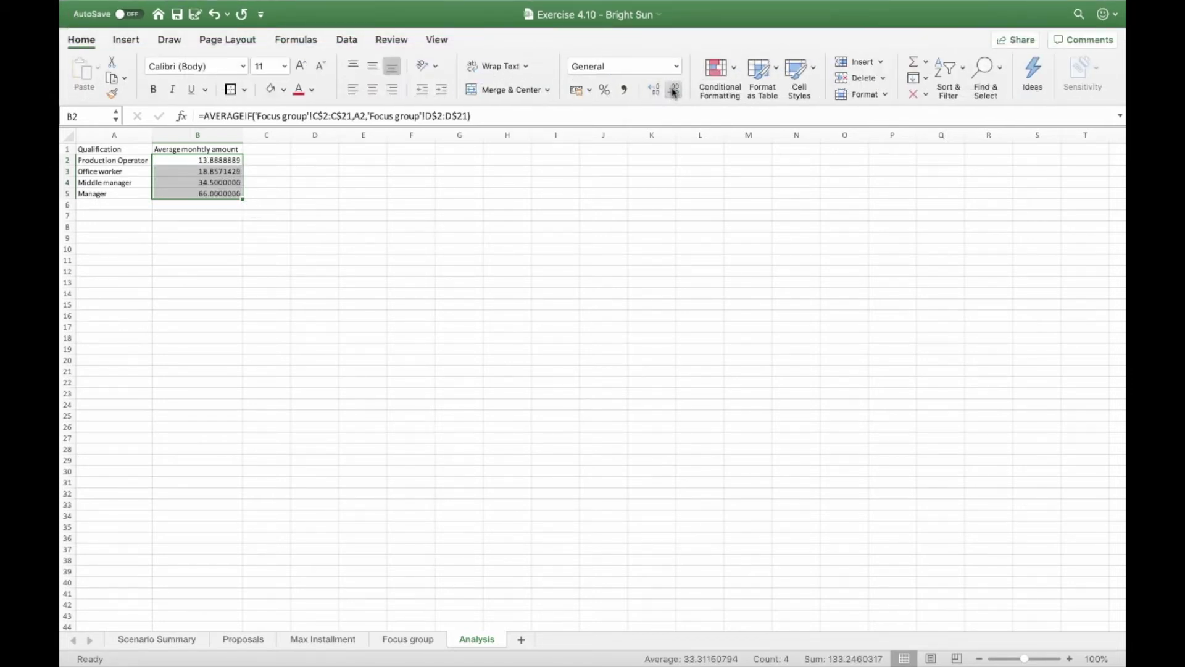
click(673, 91)
click(674, 91)
click(673, 91)
click(673, 91)
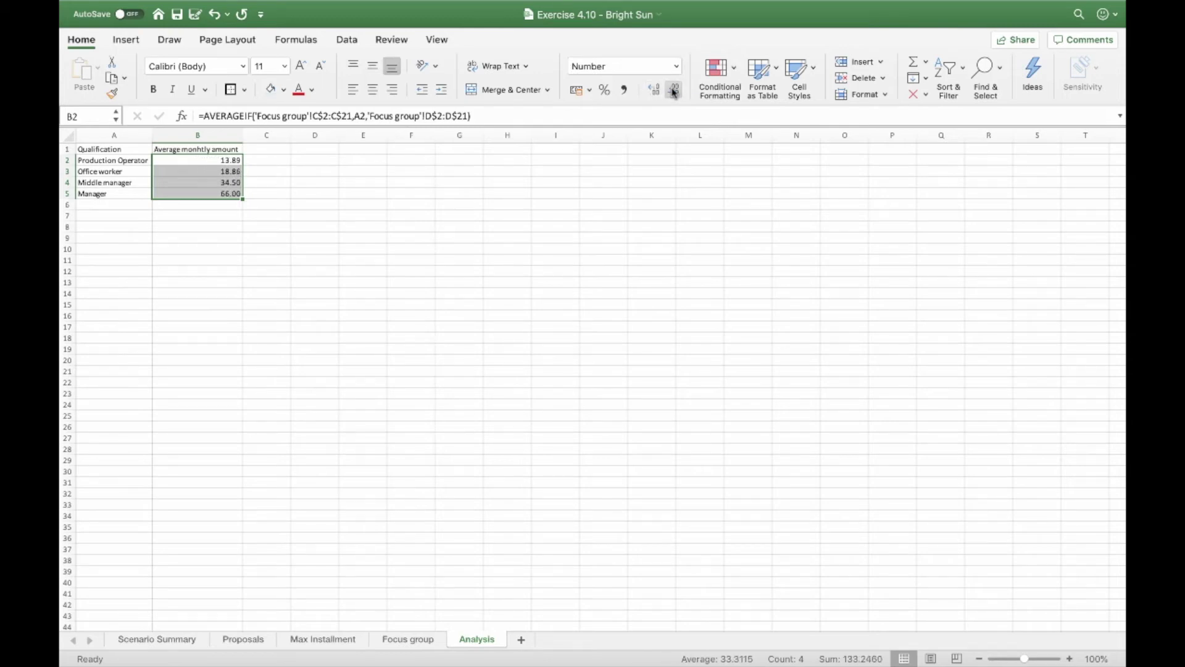
click(673, 91)
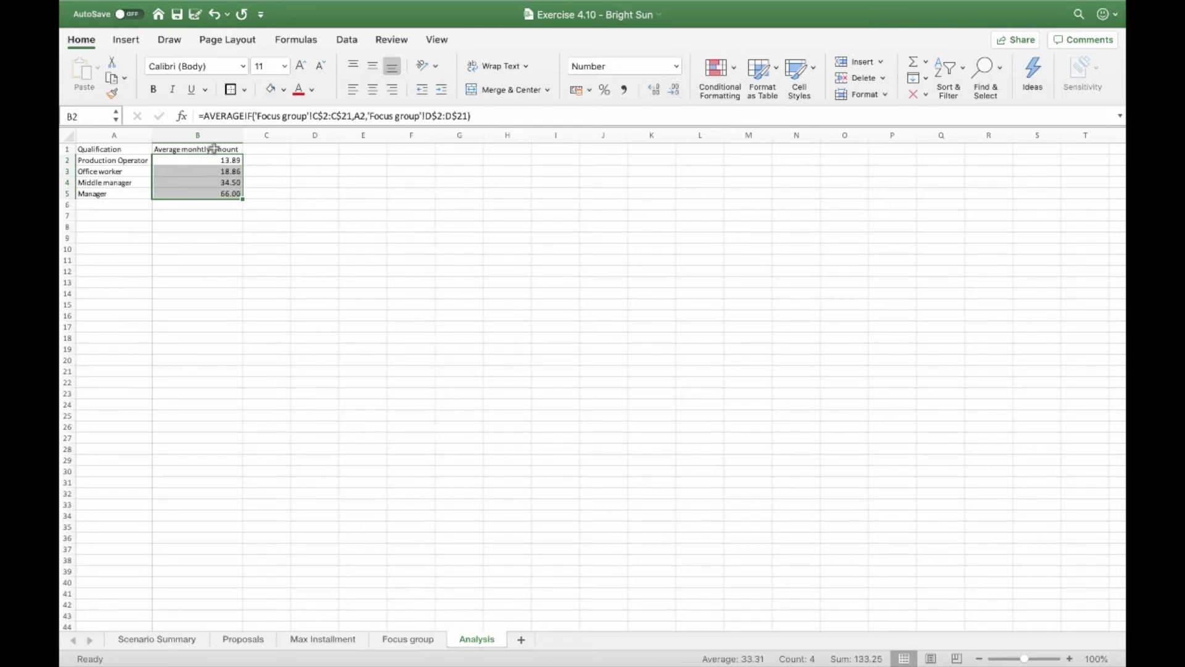
- Format column B as euro currency amounts
click(331, 198)
click(225, 138)
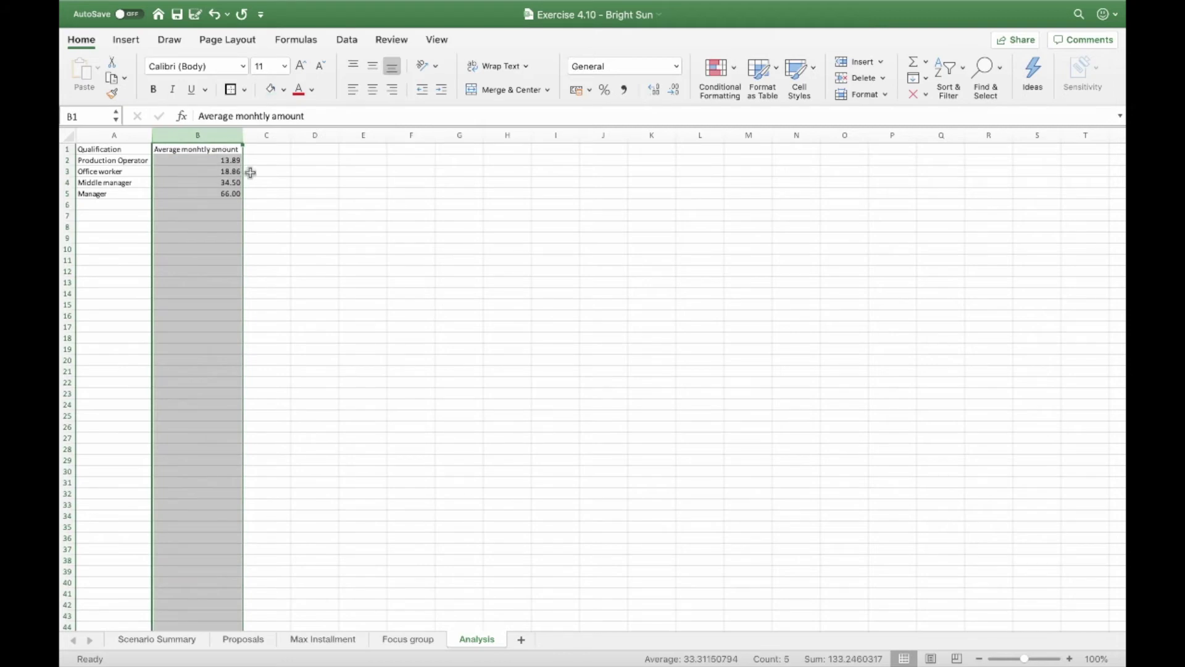
click(589, 91)
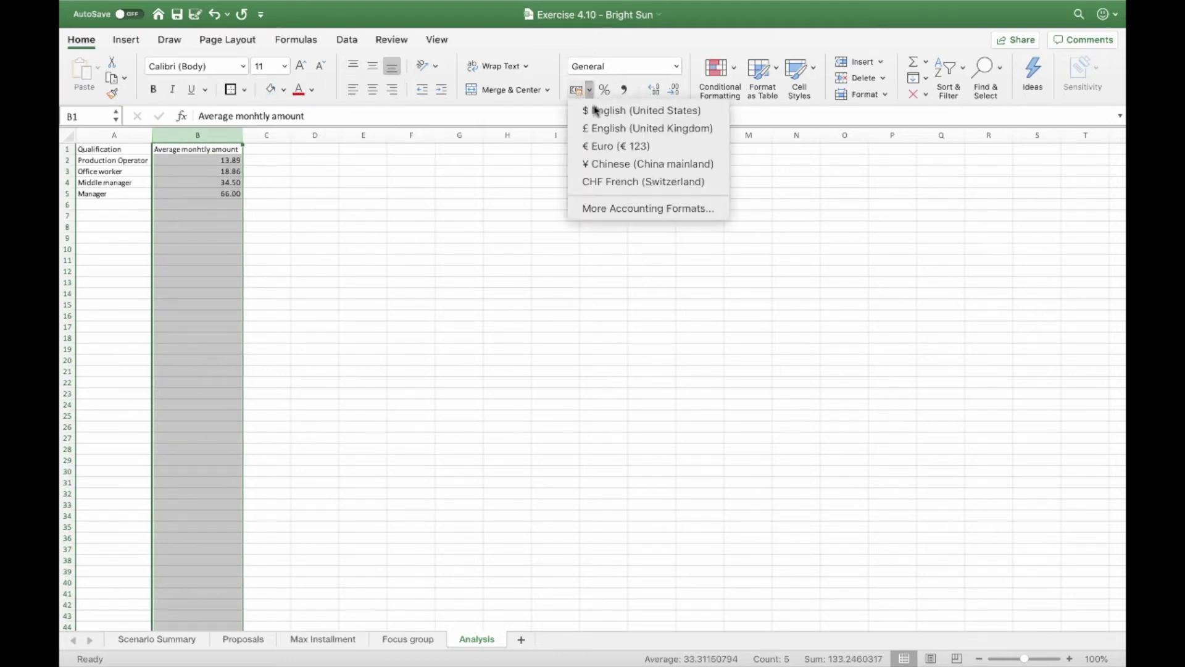
click(611, 146)
click(387, 198)
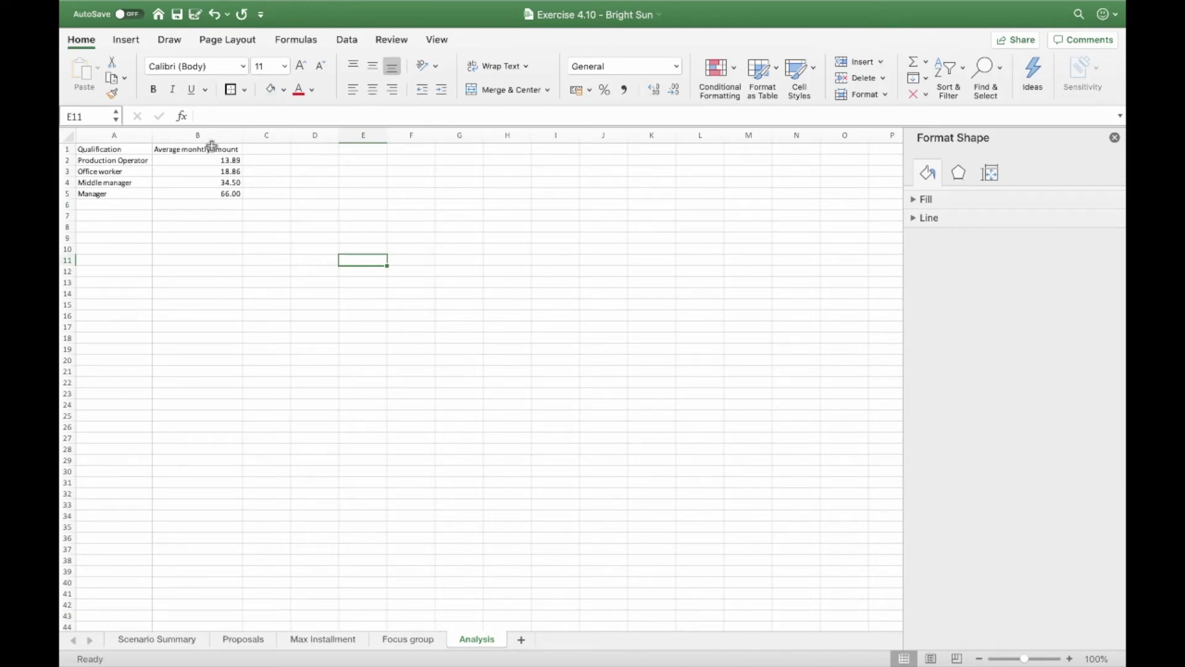
drag(109, 161, 196, 193)
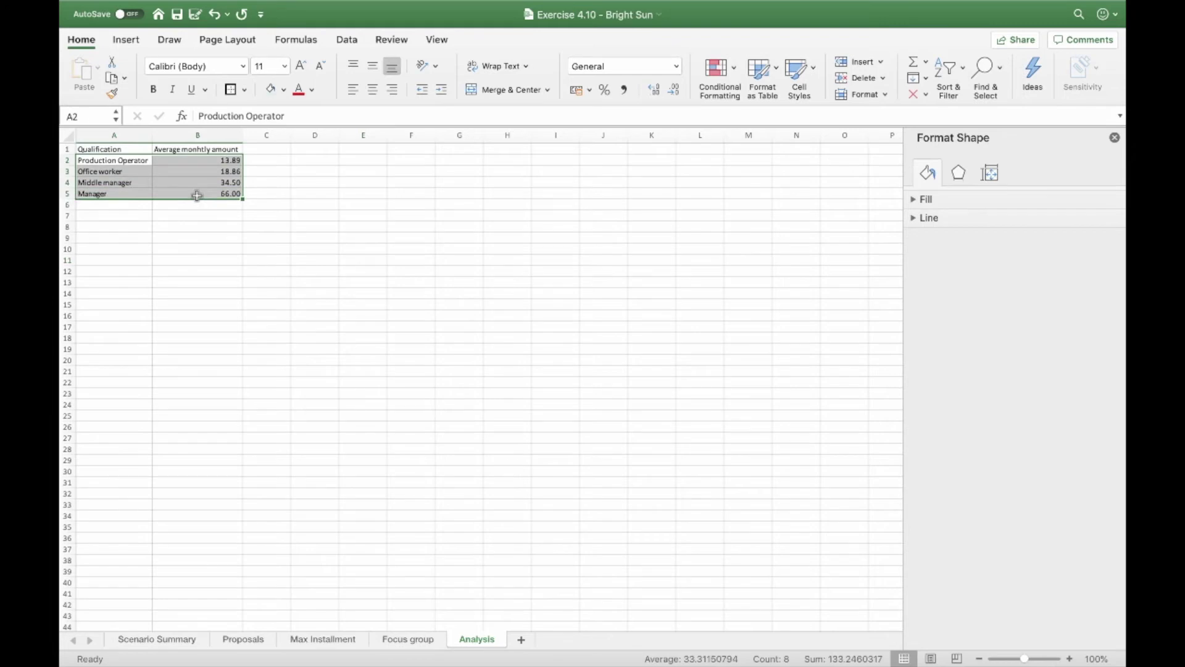
- Insert a clustered column chart of the qualification averages and enlarge it
click(126, 39)
click(533, 62)
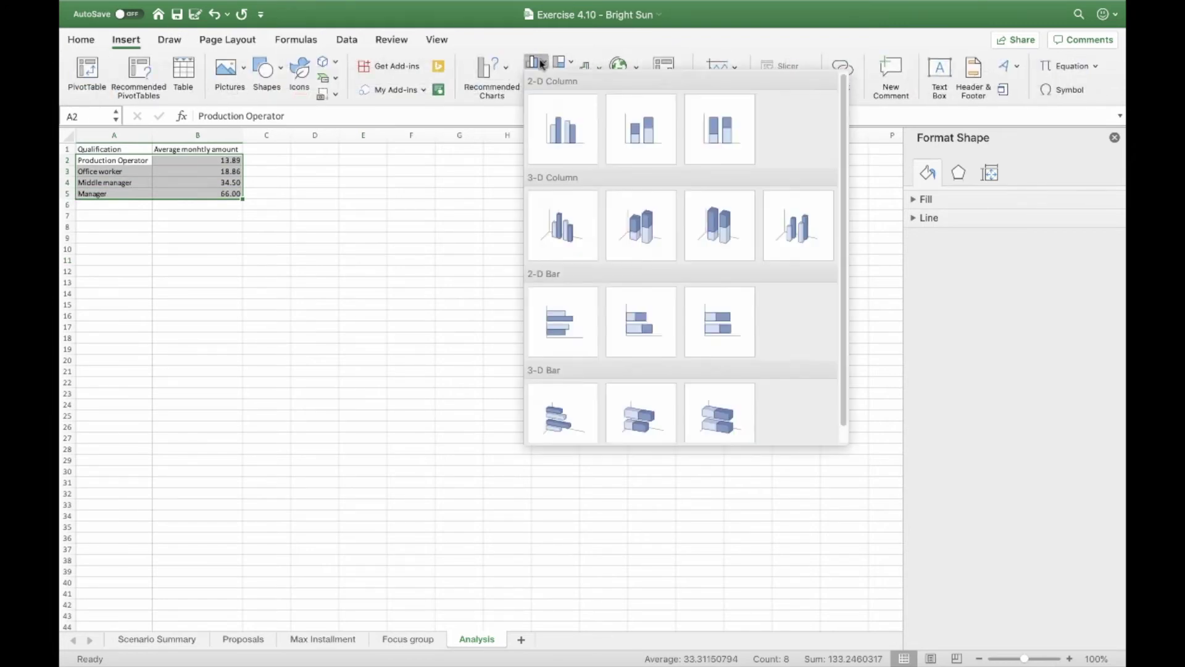
click(559, 127)
drag(624, 470, 745, 537)
- Title the chart 'Average monthly amount' and move it just below the table
click(569, 318)
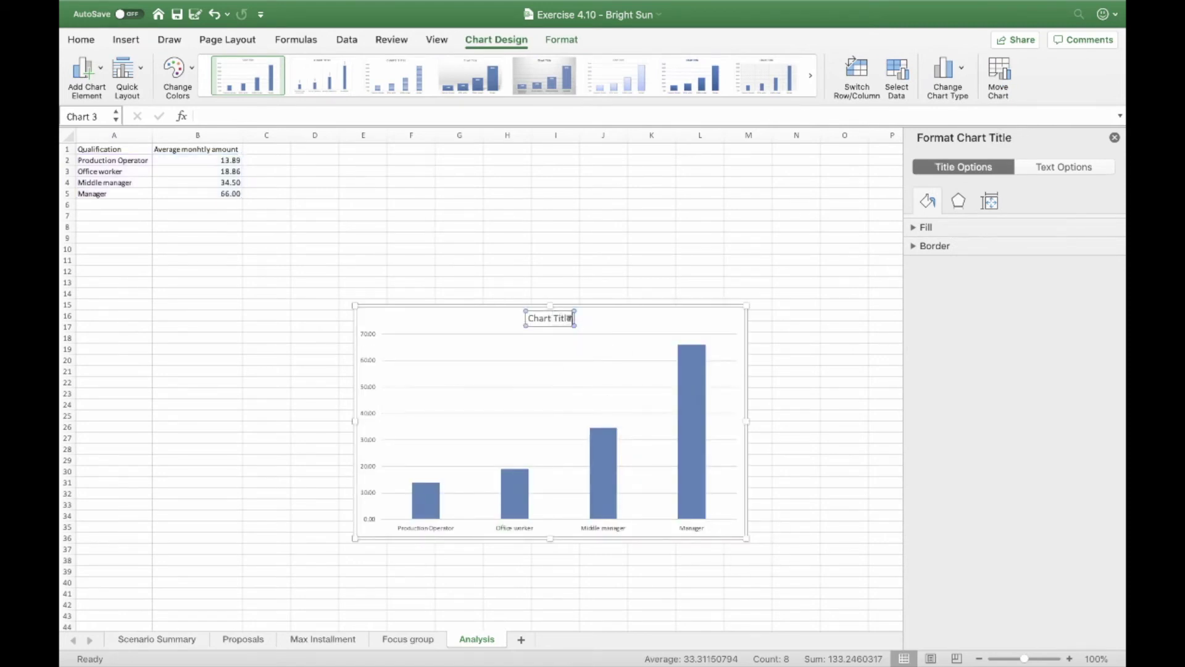
drag(569, 318, 526, 318)
key(BackSpace)
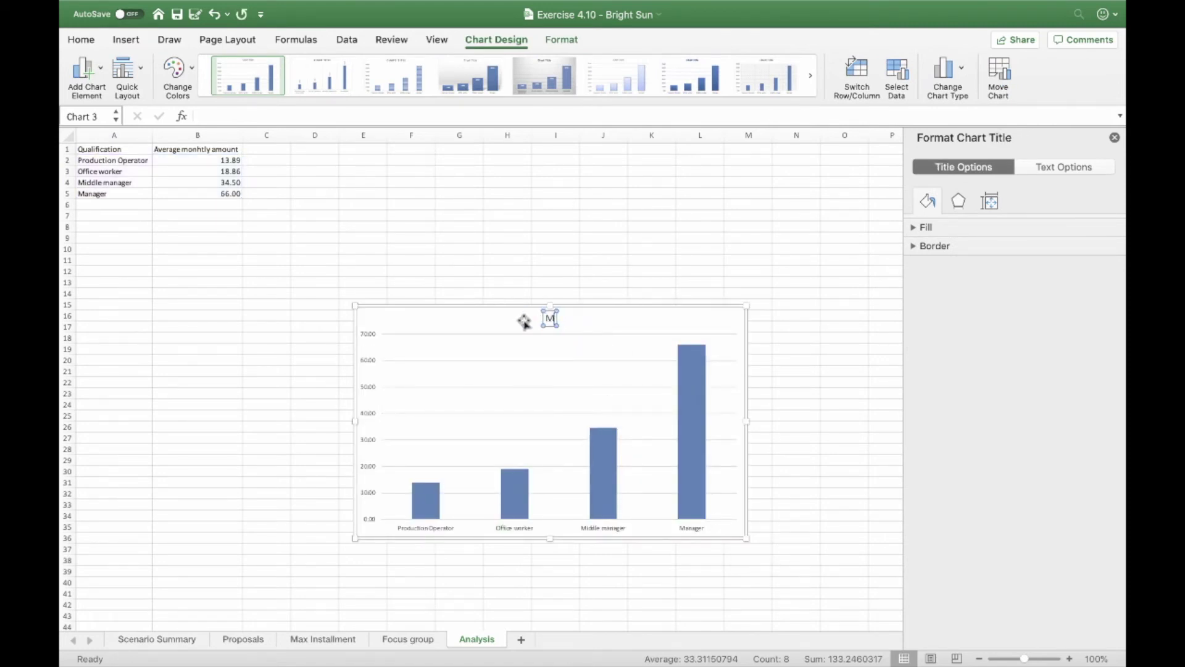
text(Average monthly)
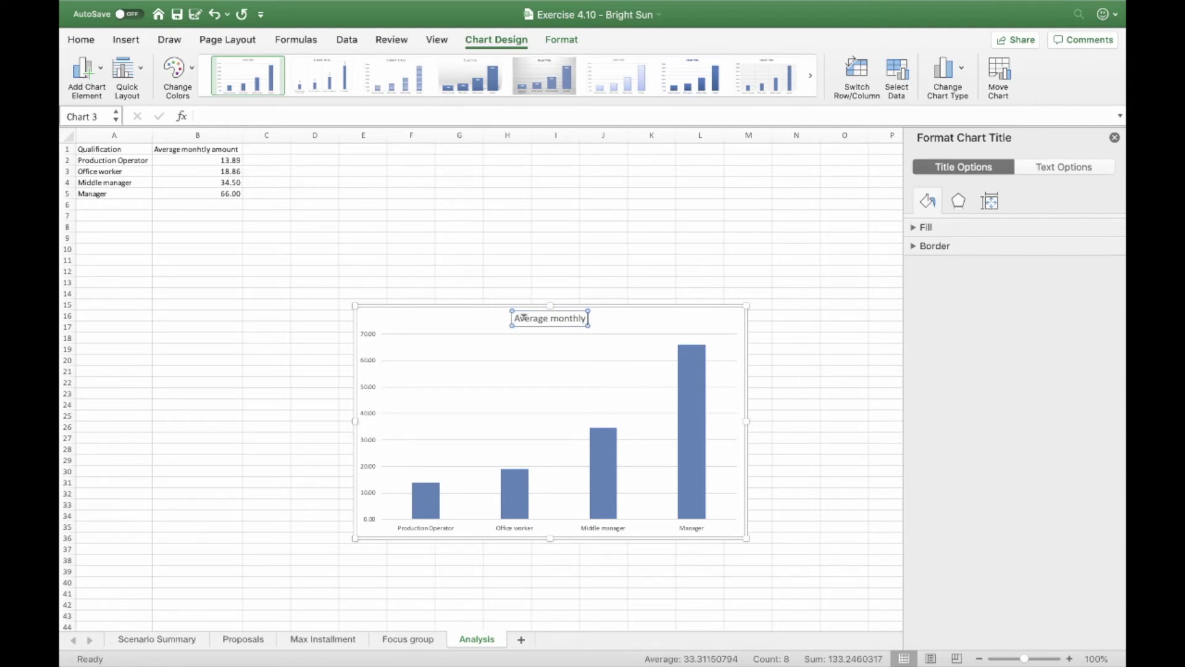
text( amount)
click(765, 448)
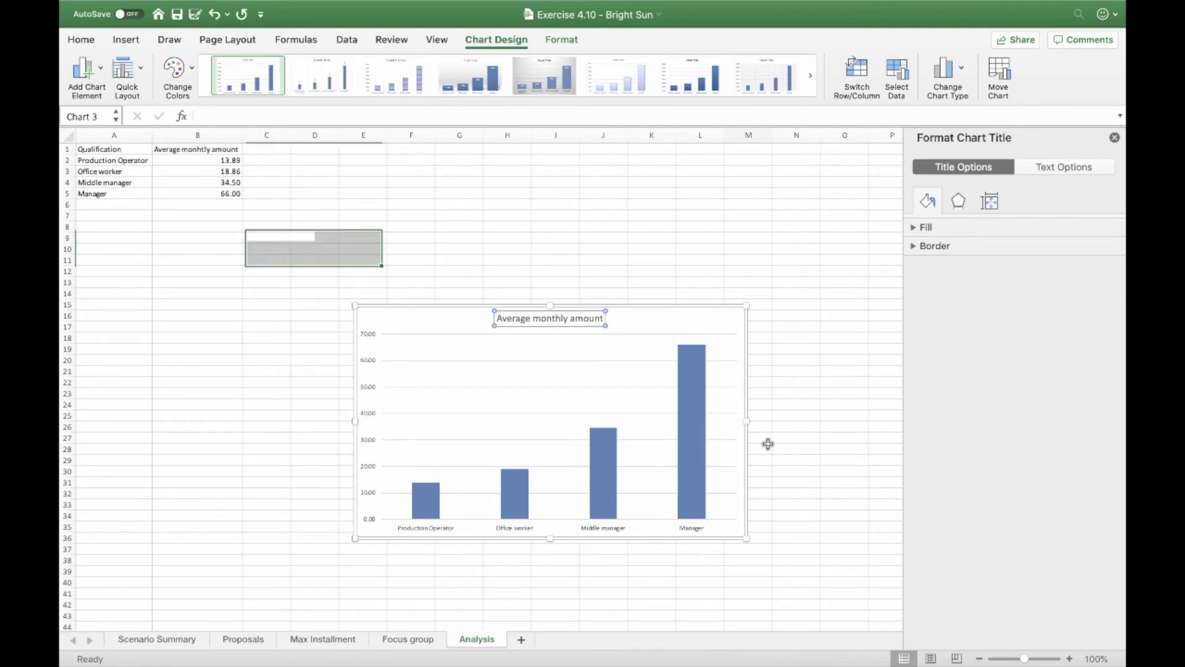
click(738, 313)
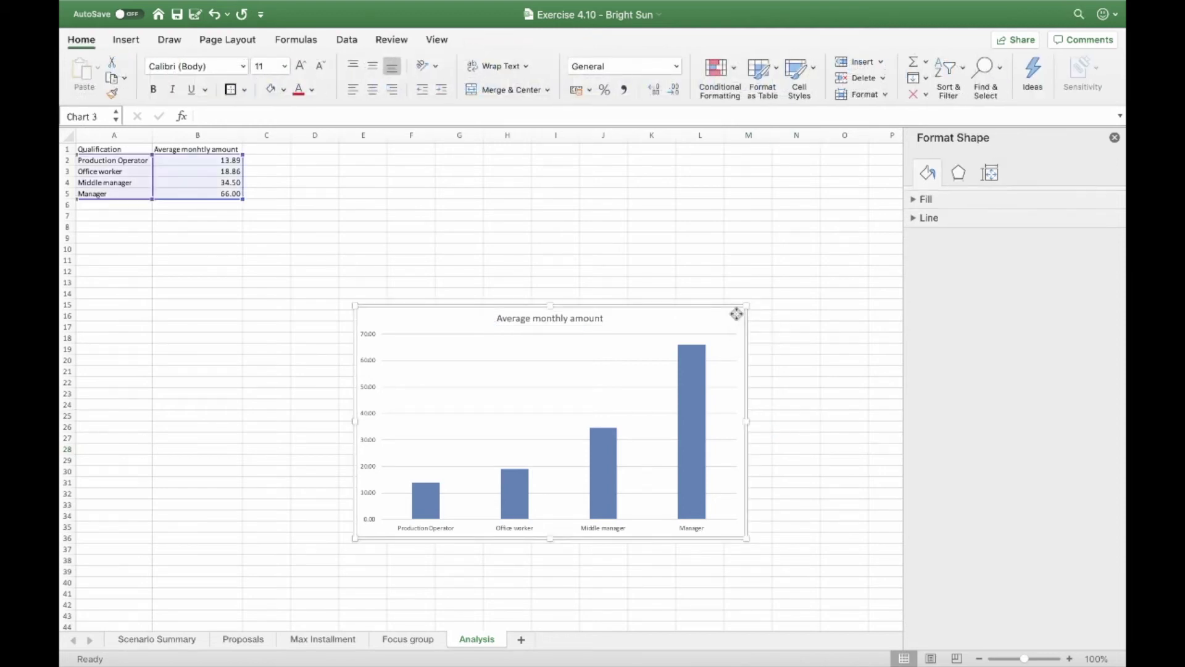
drag(738, 315, 456, 219)
click(727, 384)
- Deselect the chart, leaving it placed directly beneath the qualification averages table
click(651, 349)
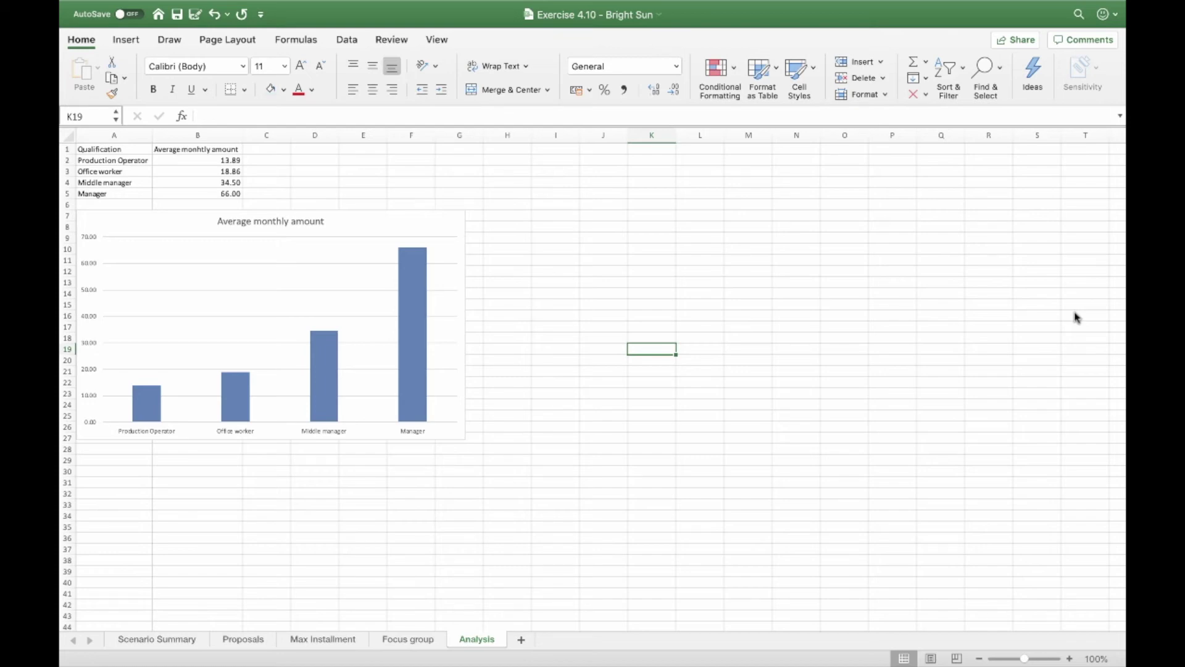
- Add a new sheet named 'Investment'
click(521, 639)
double_click(521, 637)
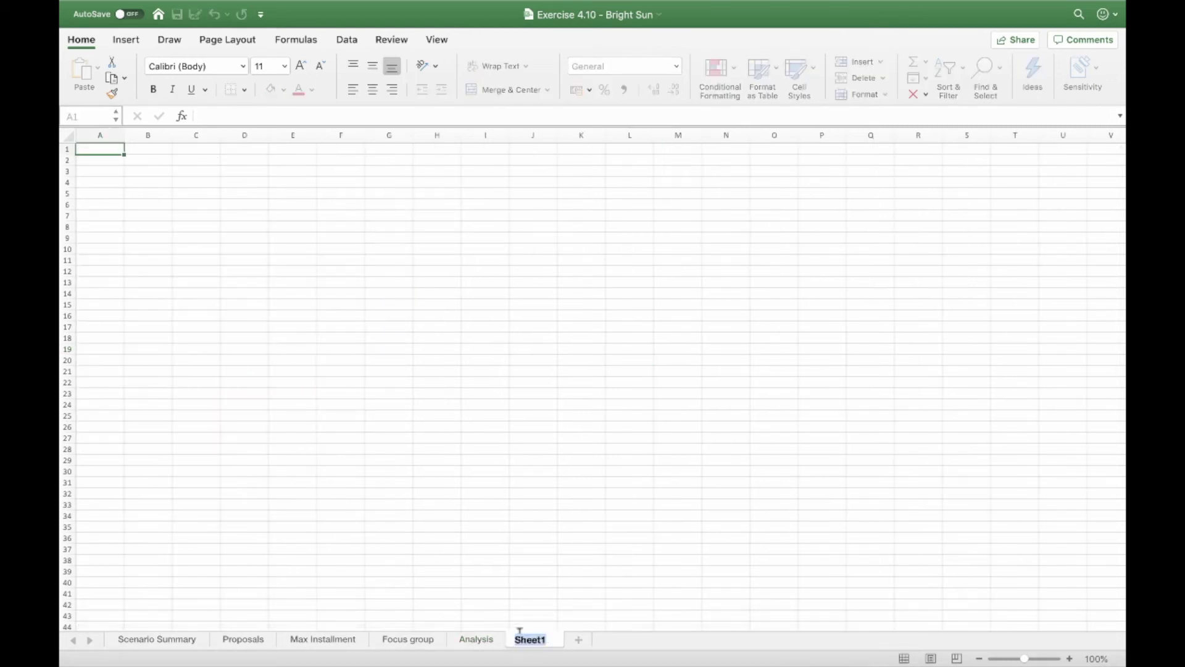
text(Investment)
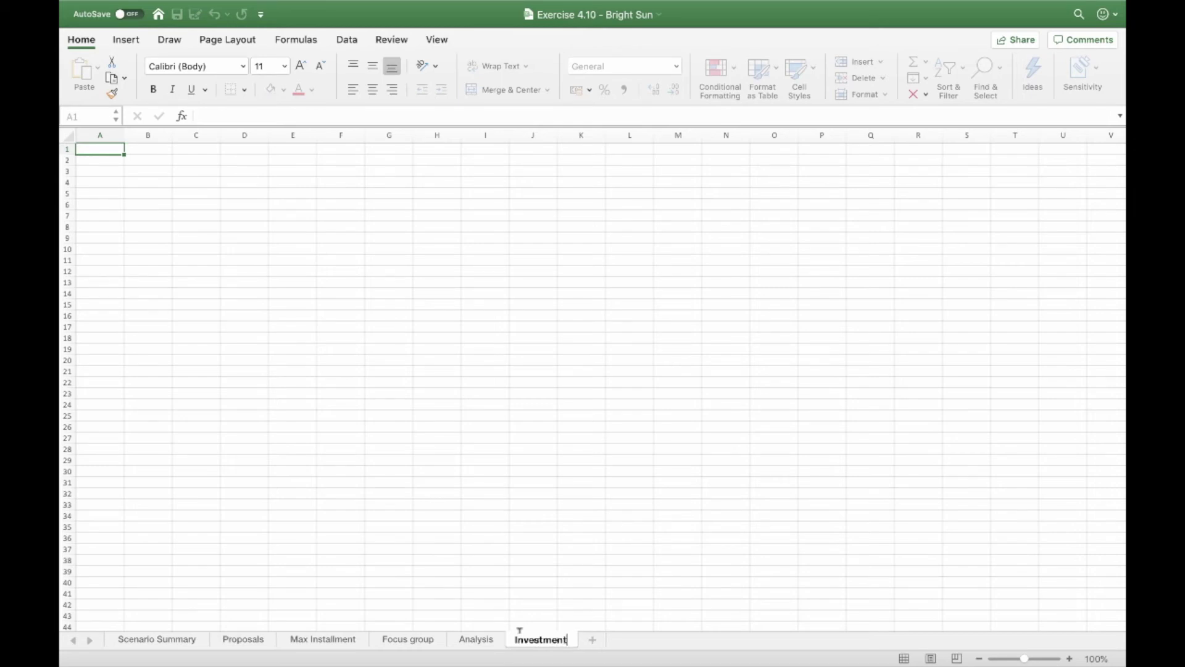
click(83, 148)
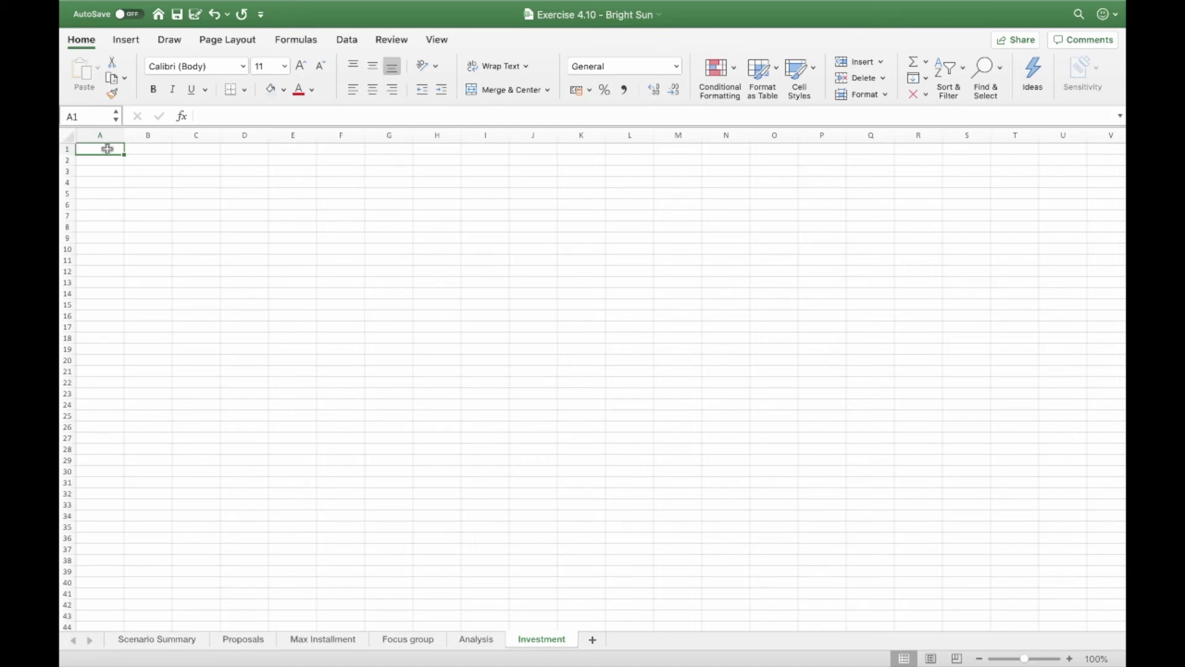
- Enter labels 'Annual interest rate', 'Lenght (years)' and 'Monhtly payment (mothers)' in A1:A3
text(Annua)
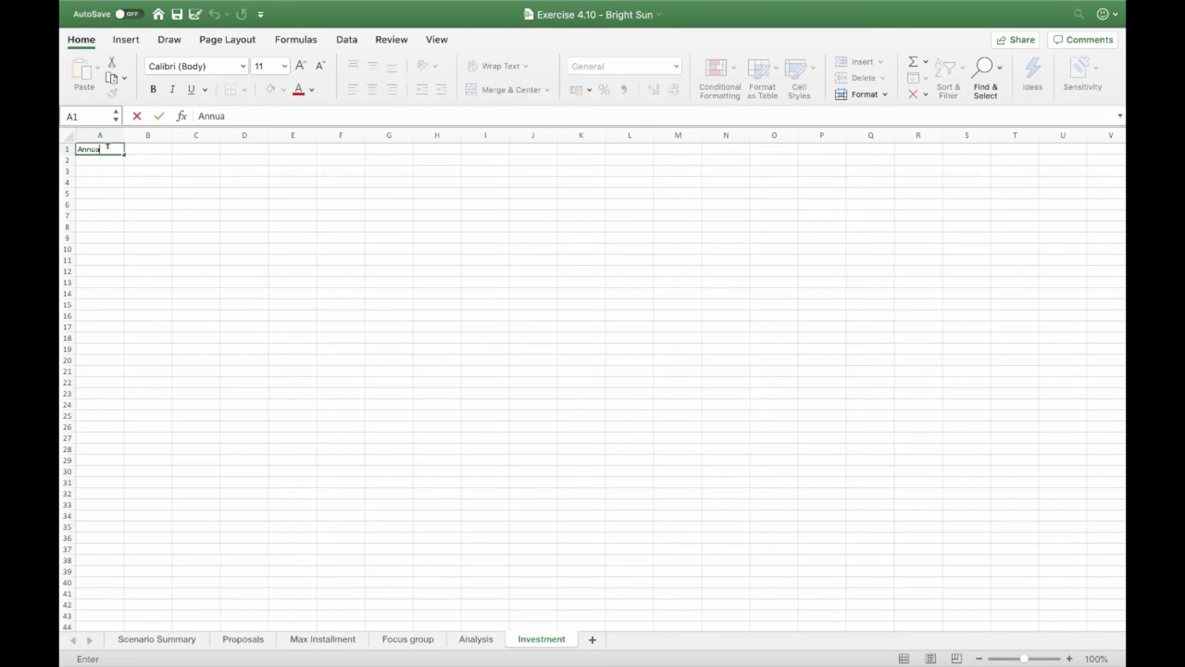
text(l intres)
key(BackSpace)
text(erest rate)
click(105, 161)
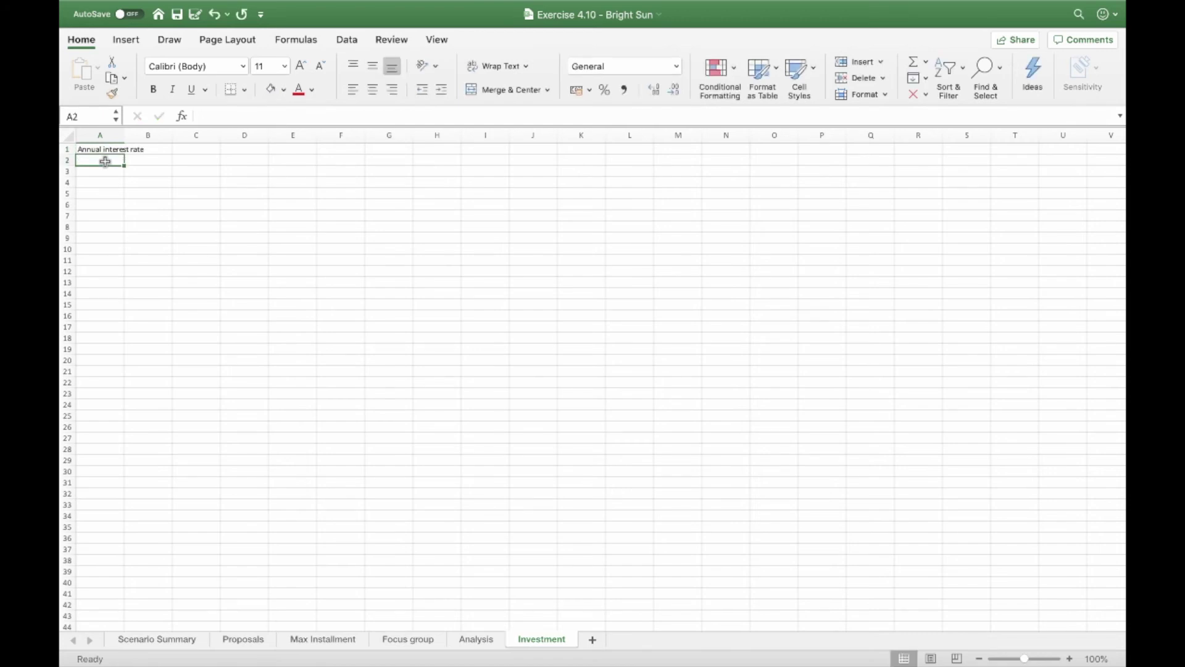
text(Lenght (year)
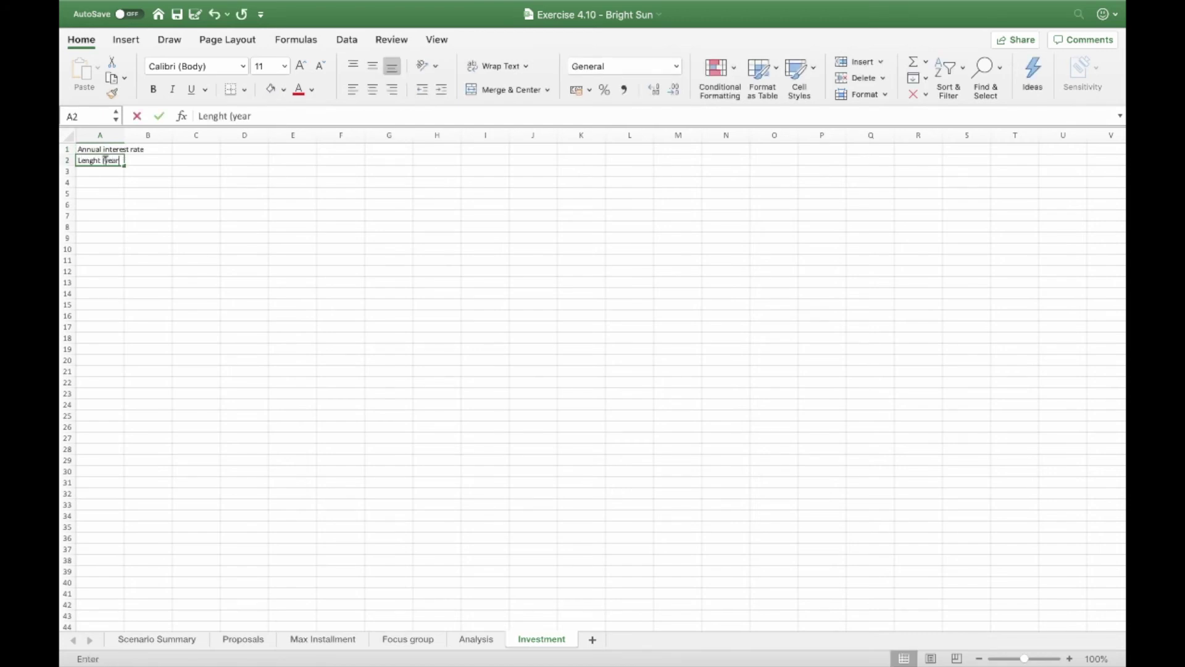
text(s))
click(105, 171)
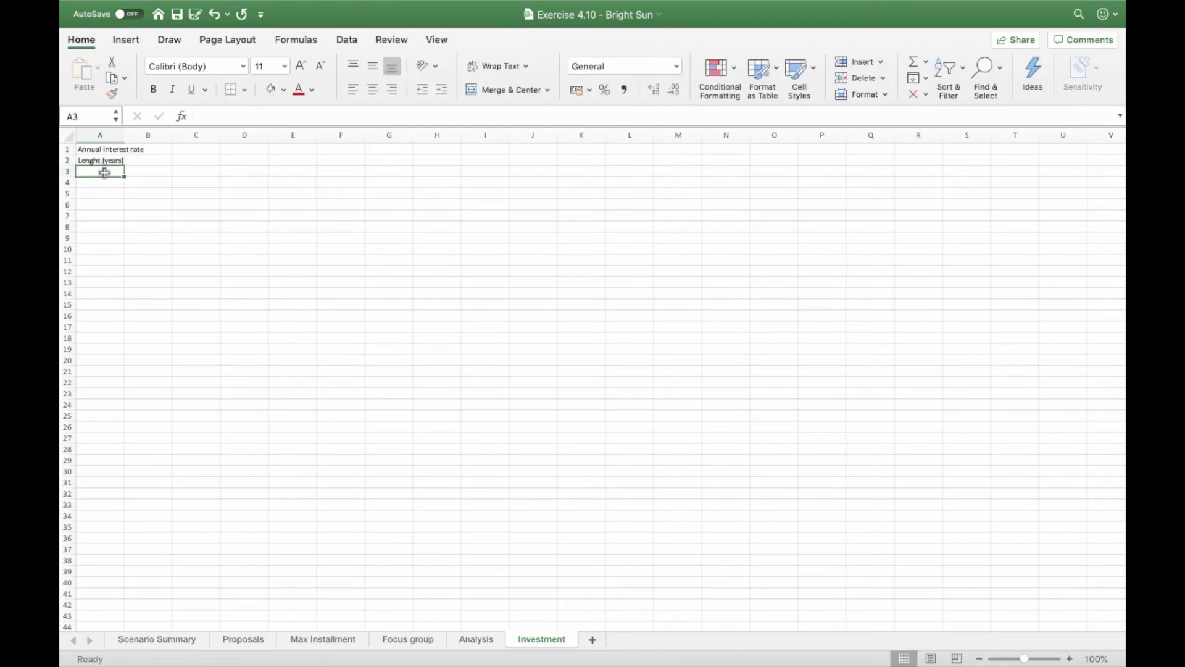
text(Payment)
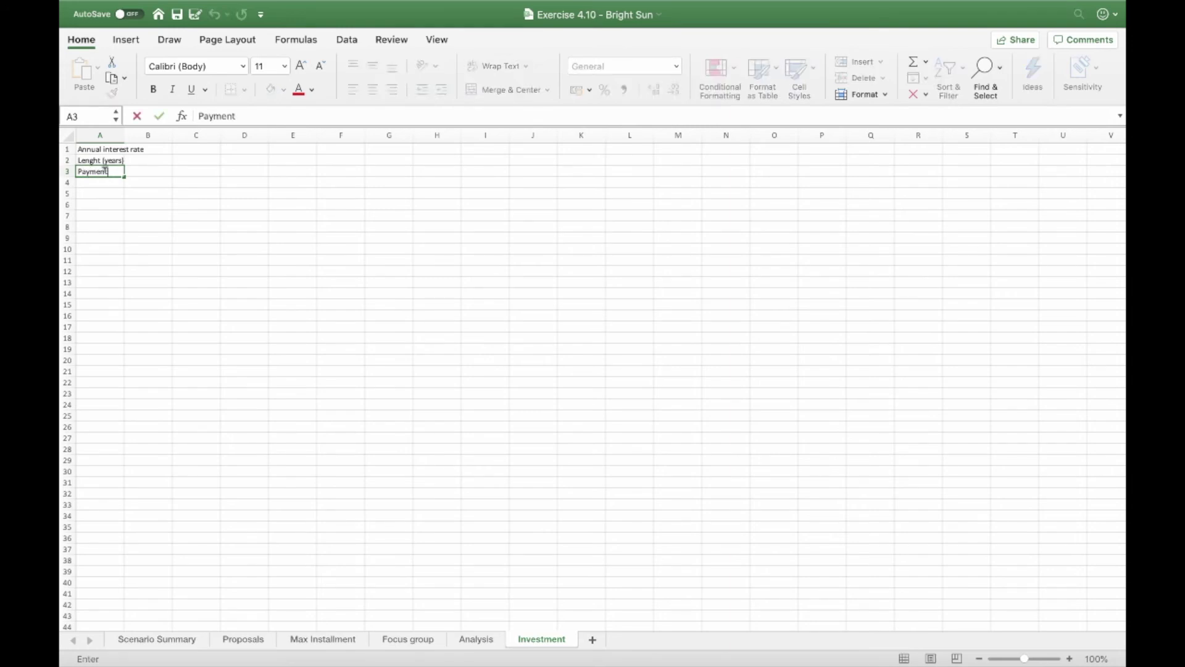
key(BackSpace)
key(BackSpace)
key(BackSpace)
key(BackSpace)
key(BackSpace)
key(BackSpace)
key(BackSpace)
text(Monhtly payment (mothers))
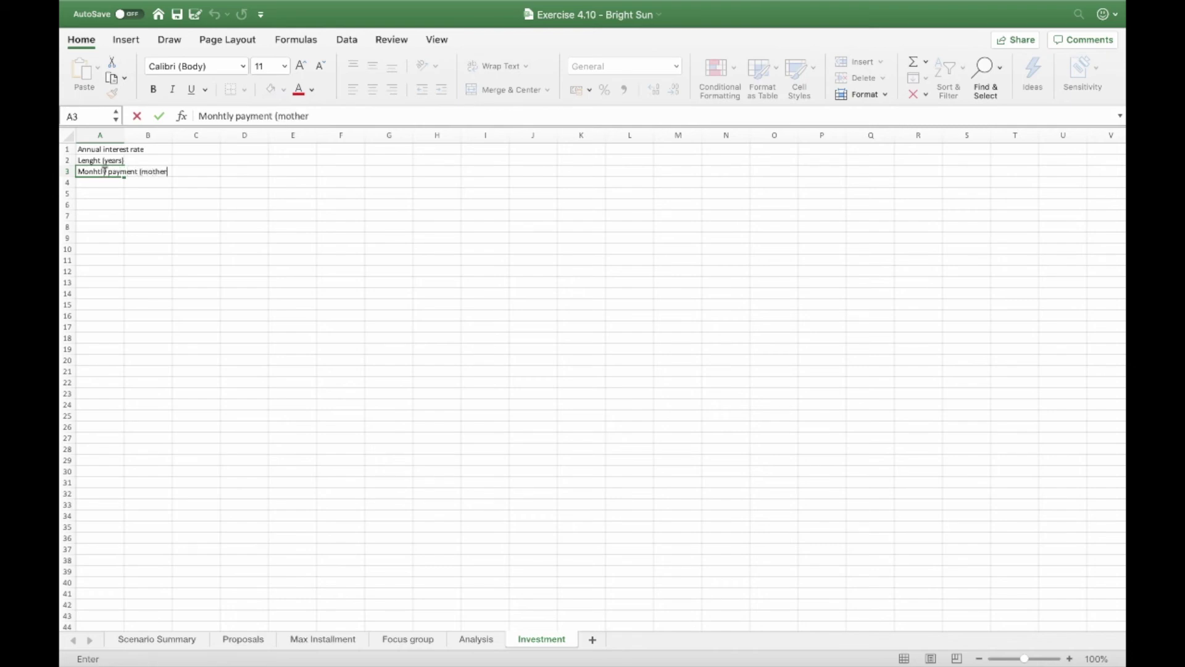
key(Return)
- Enter 'Monthly payments (firm)', 'Total monthly payment', 'Total investment' in A4:A6 and widen column A
text(Month)
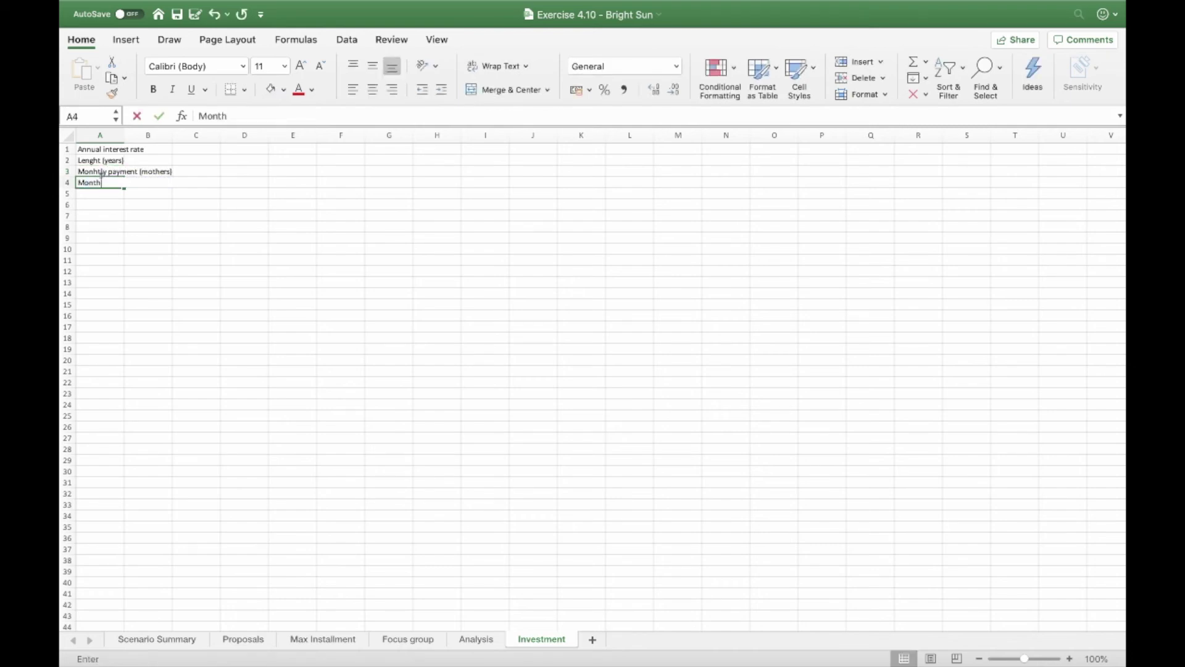
text(ly payments)
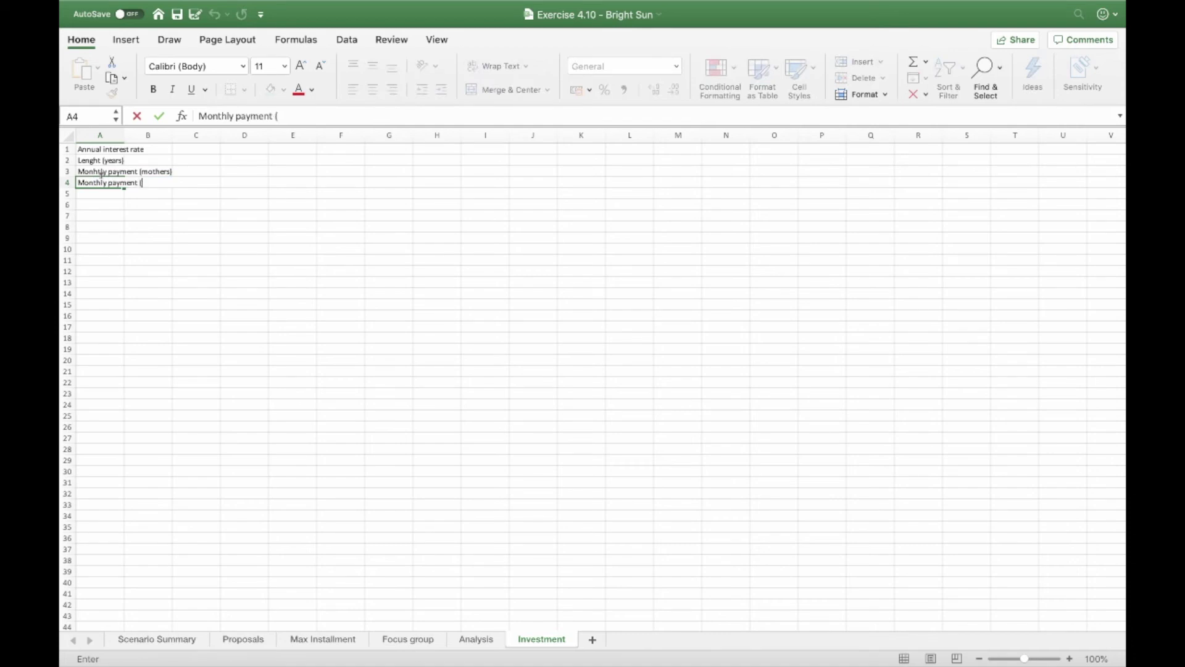
text( (firm))
click(105, 194)
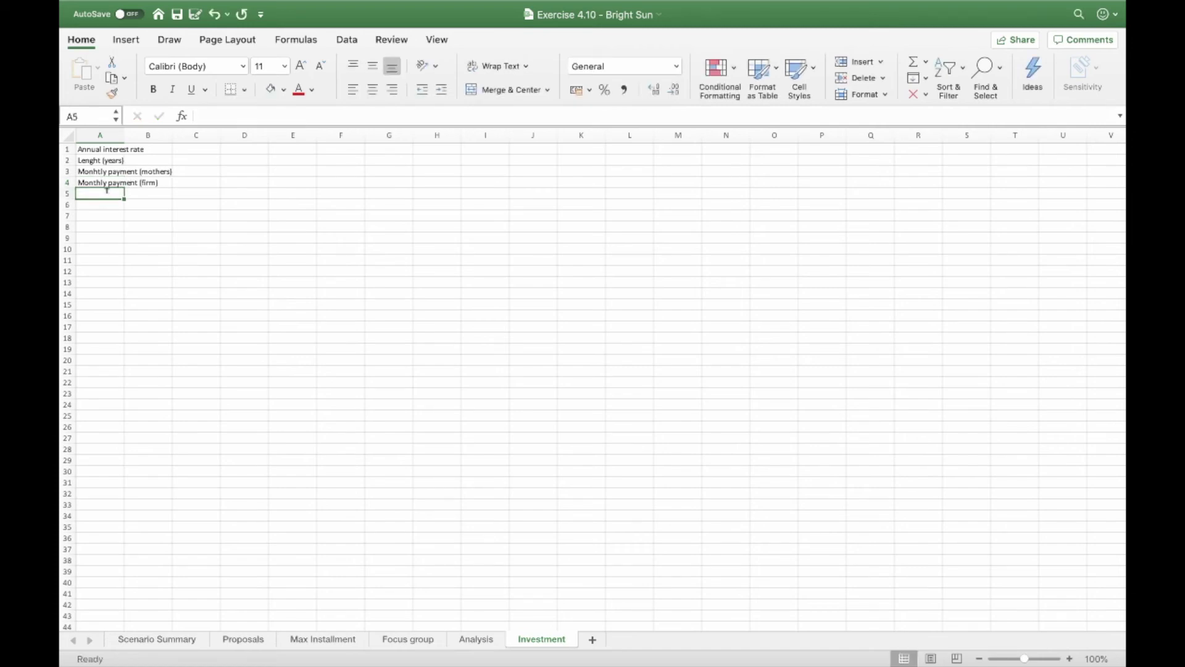
text(Total mo)
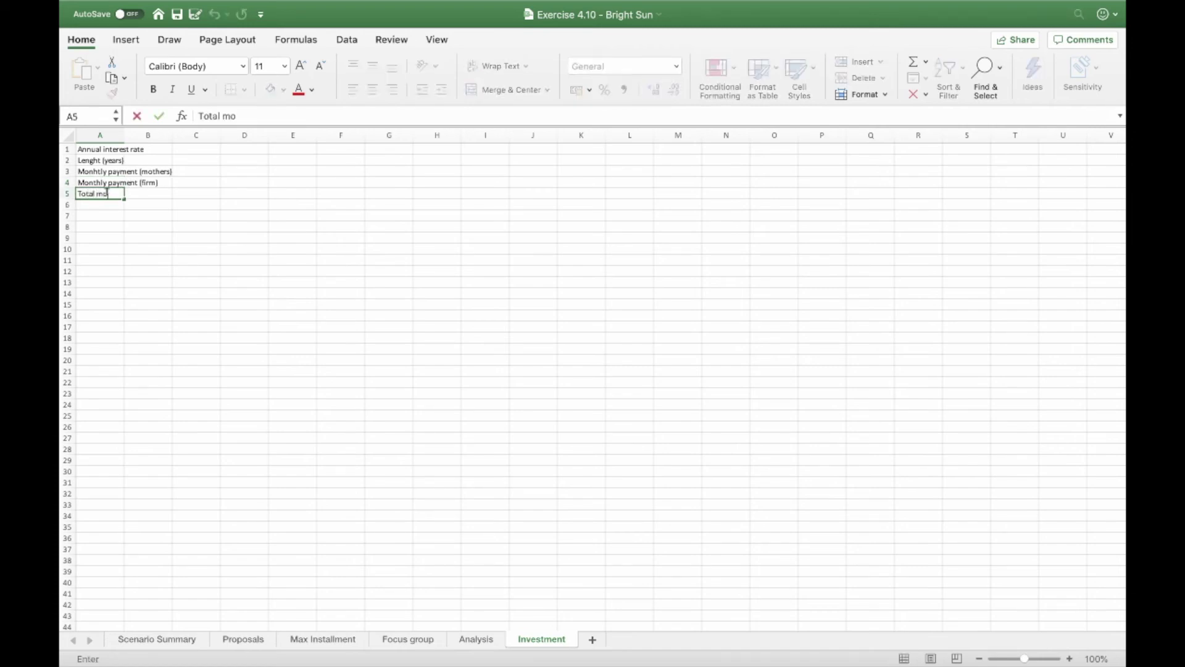
text(nthly payment)
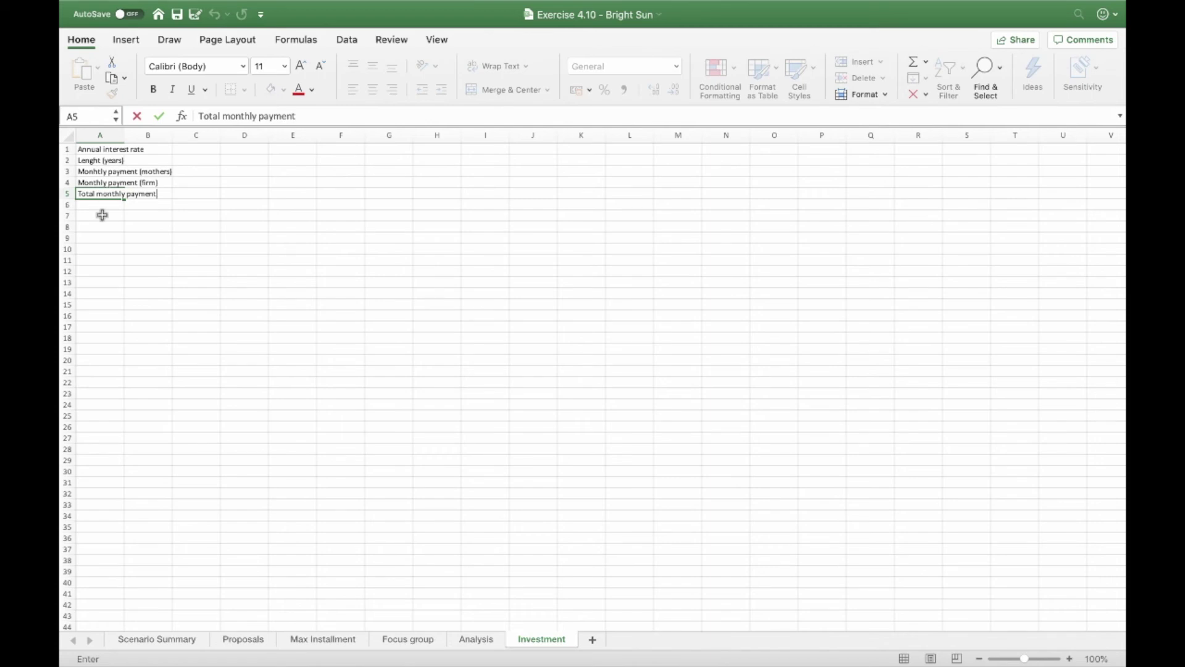
click(107, 204)
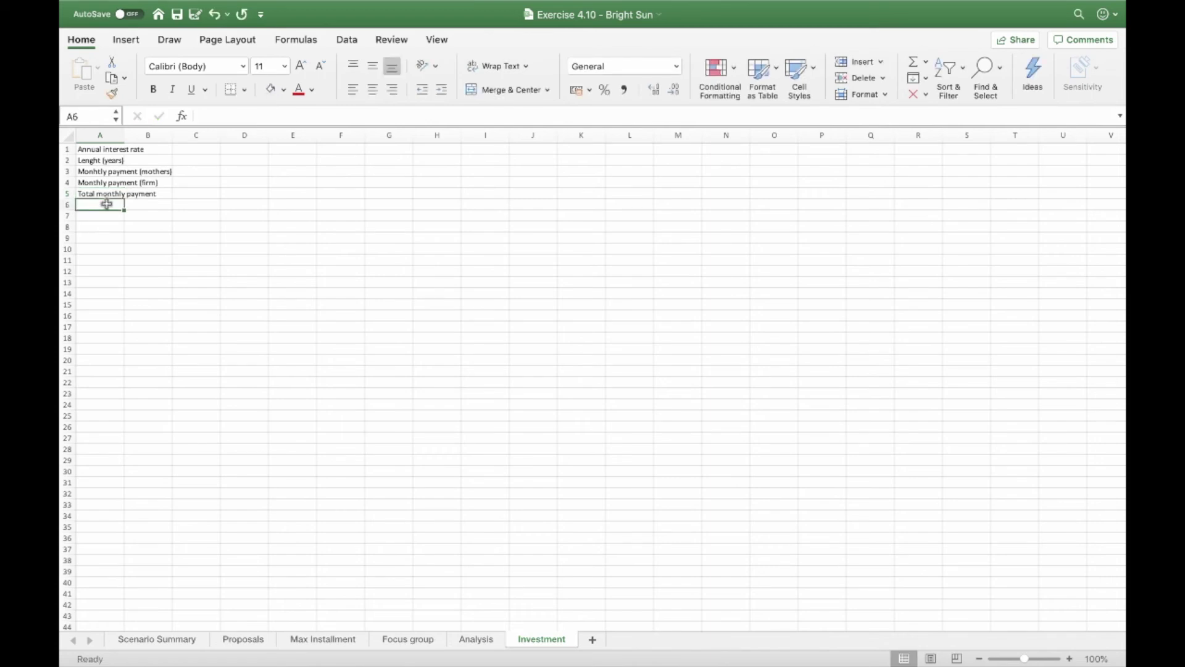
text(Total investment)
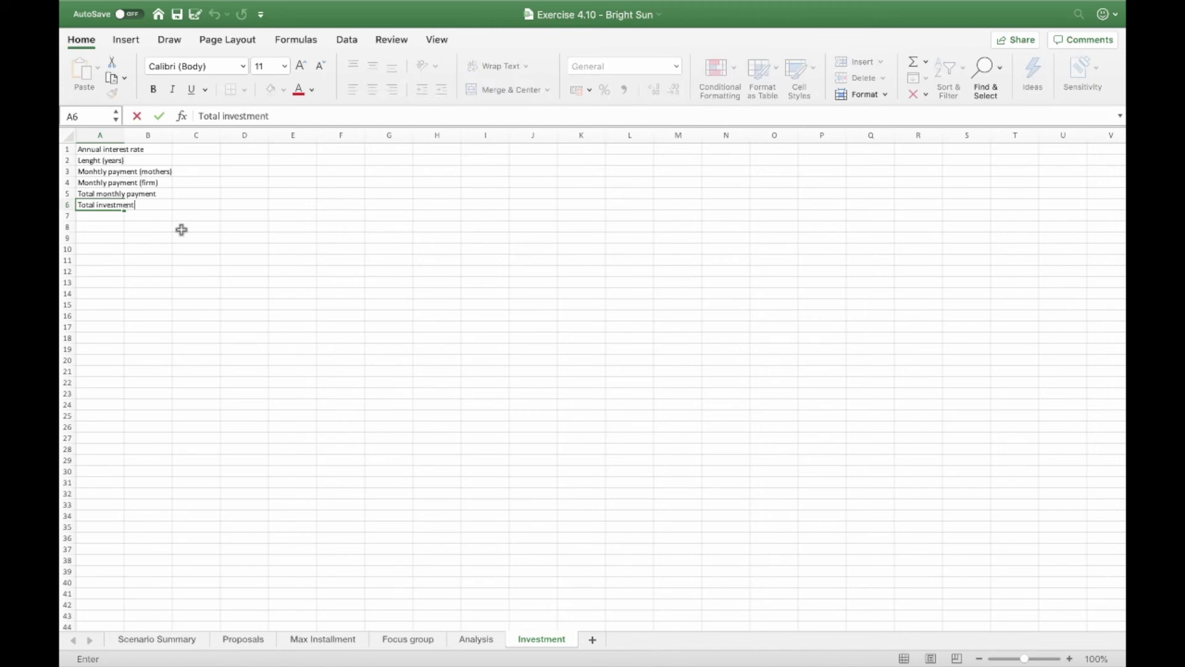
click(181, 230)
drag(124, 135, 177, 134)
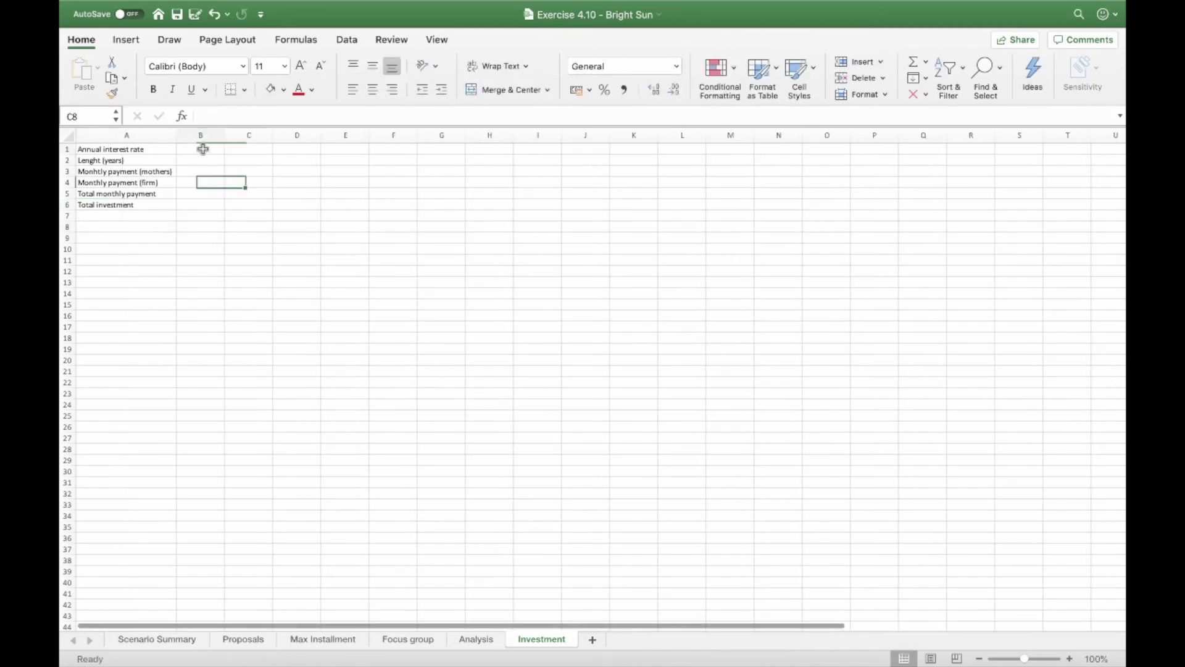
- Enter 3% in B1, 18 in B2, and -30 in both B3 and B4
click(203, 149)
text(3)
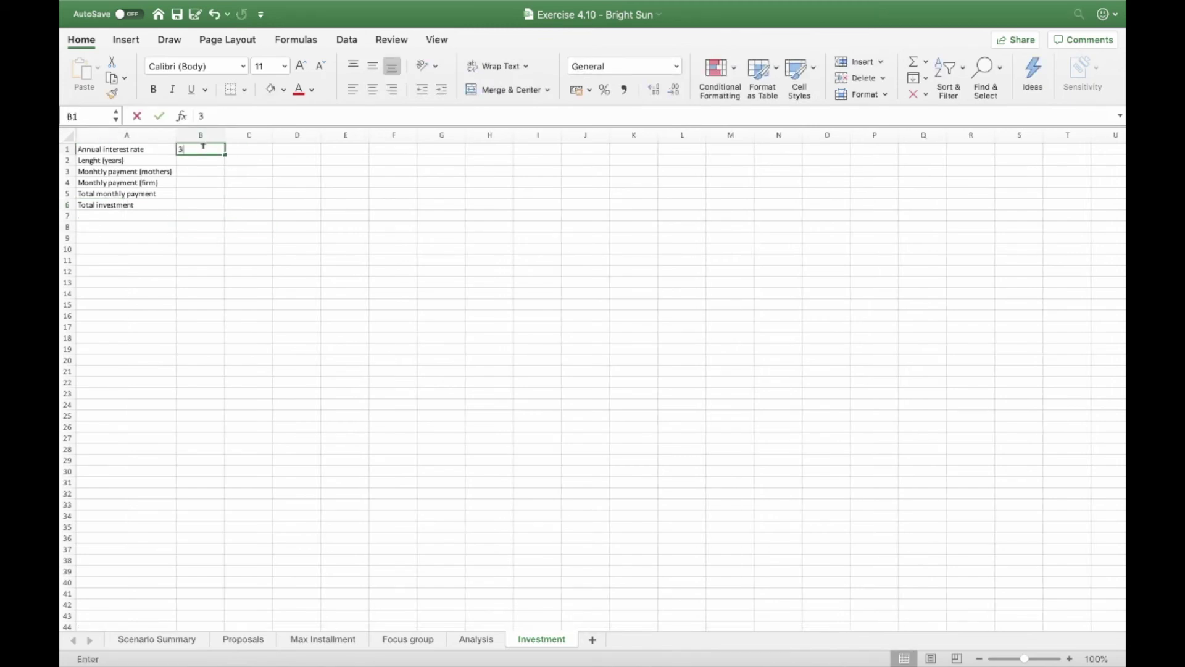
text(%)
click(212, 162)
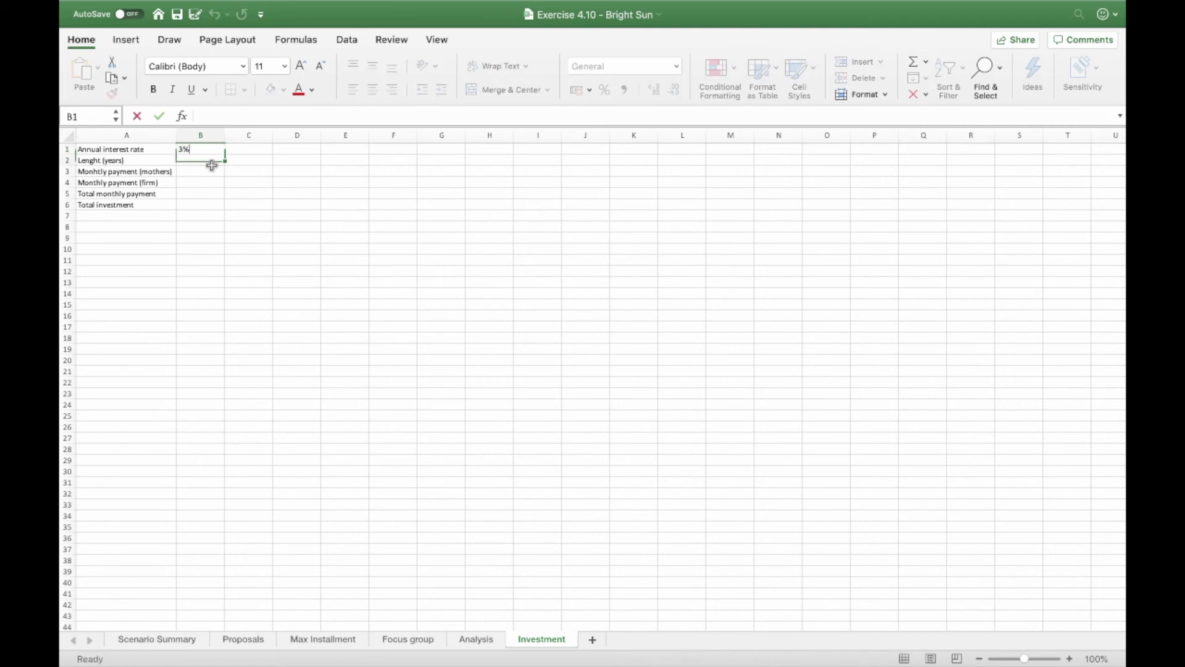
text(18)
click(208, 173)
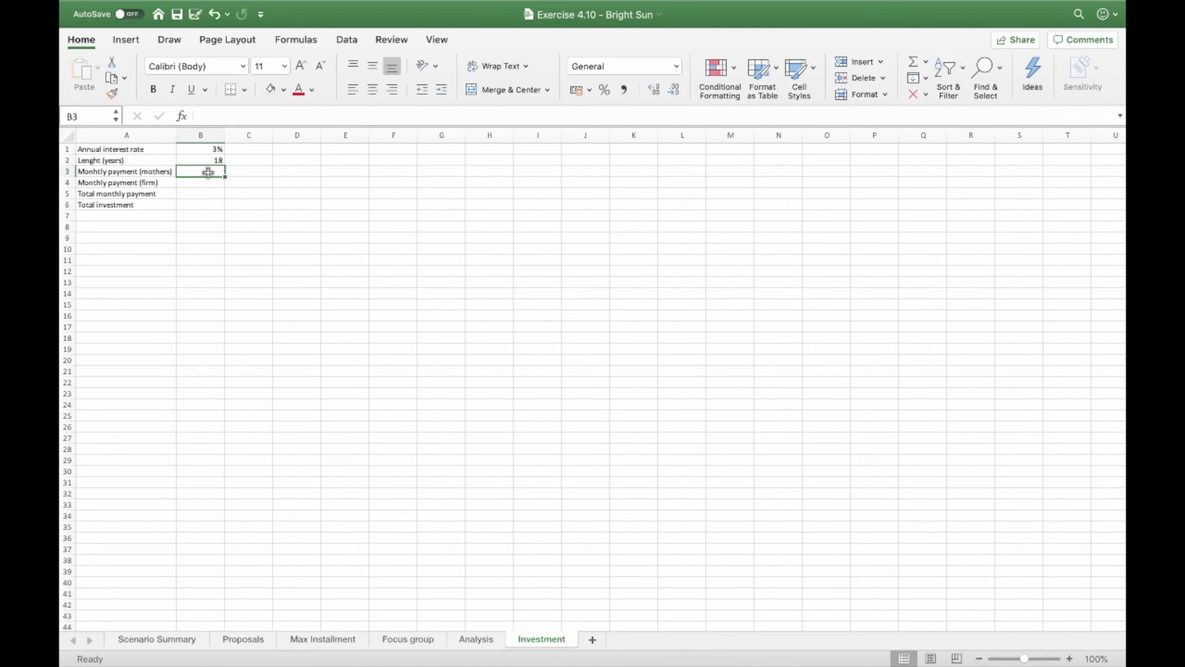
text(-30)
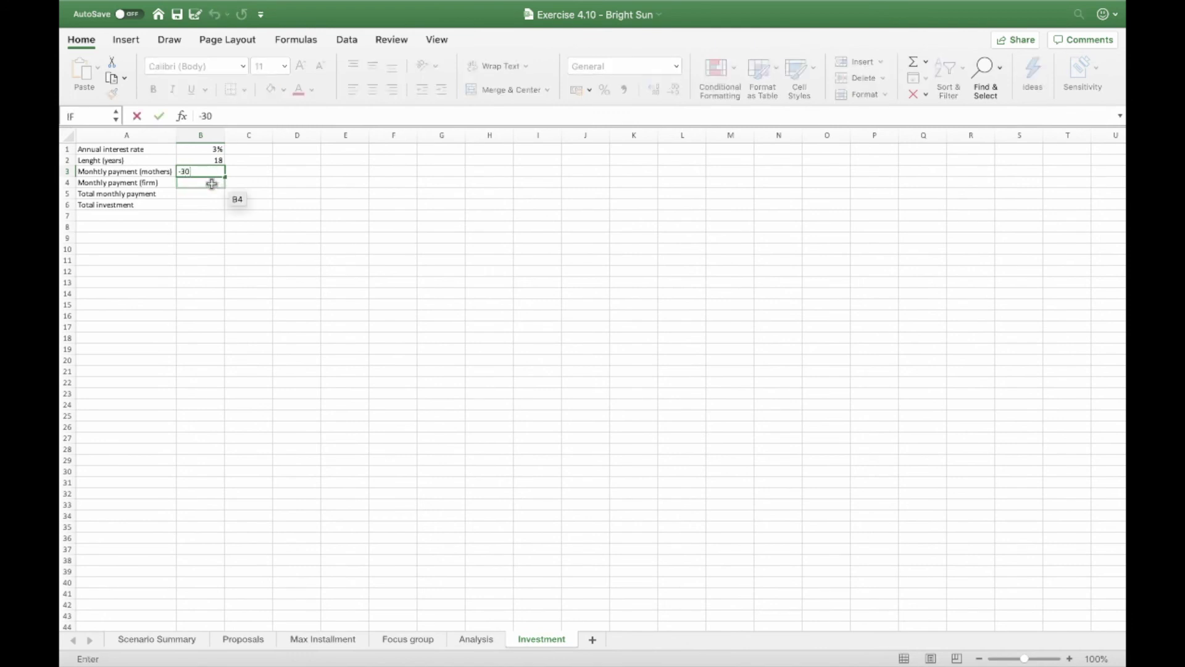
click(212, 183)
text(-30)
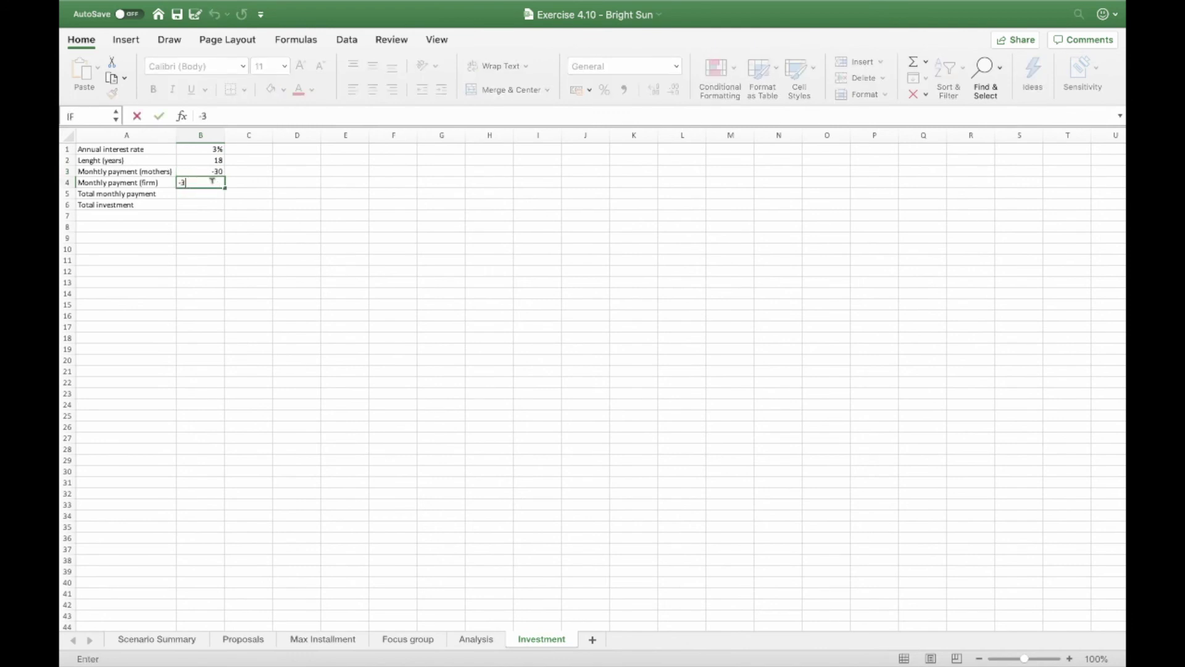
- Enter =B4+B3 in B5 for a total monthly payment of -60
click(208, 194)
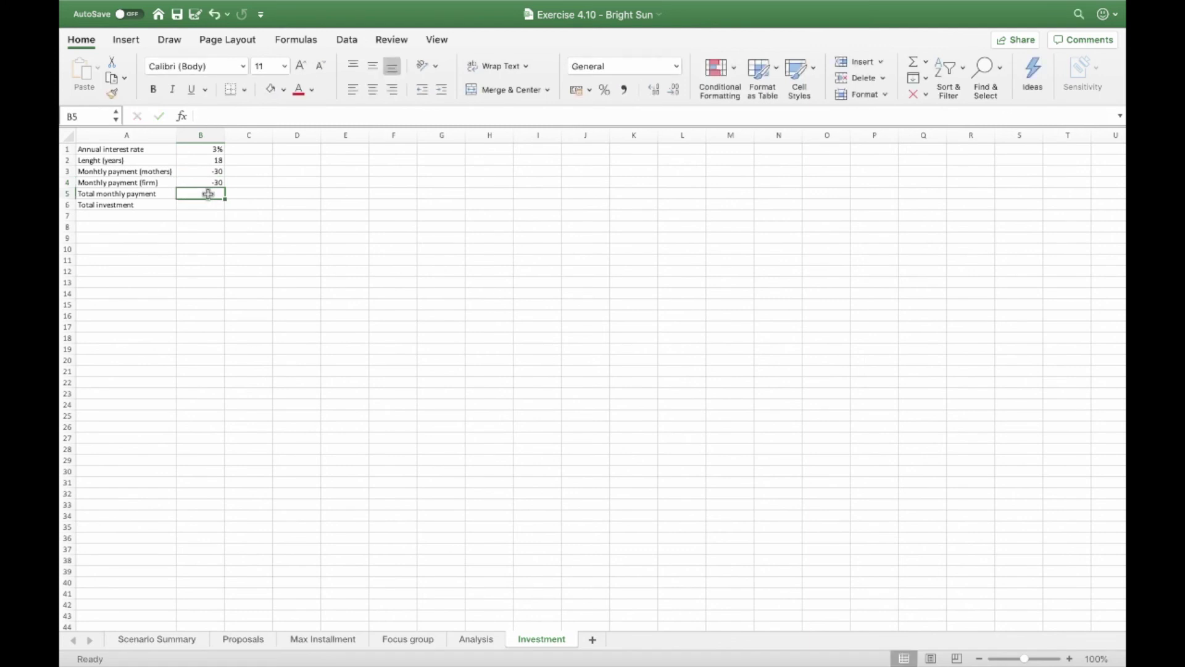
text(=)
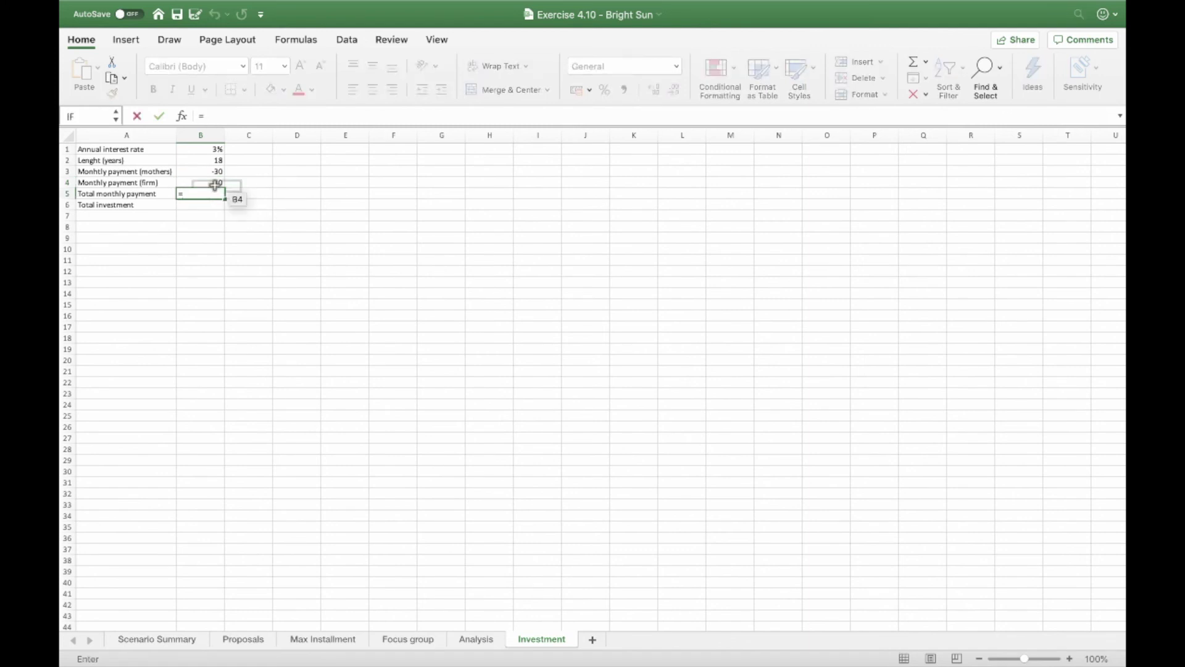
click(213, 181)
text(+)
click(215, 172)
key(Return)
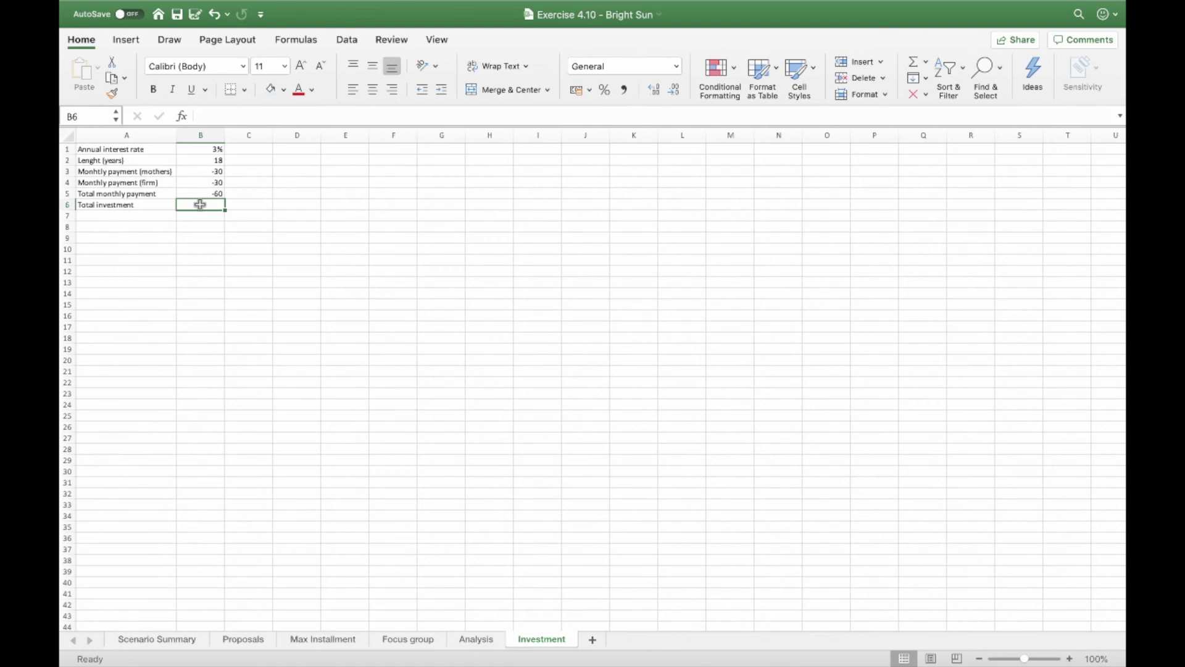
- Enter =FV(B1/12,B2*12,B5,,0) in B6 to get a total investment of €17,156.42
text(=FV)
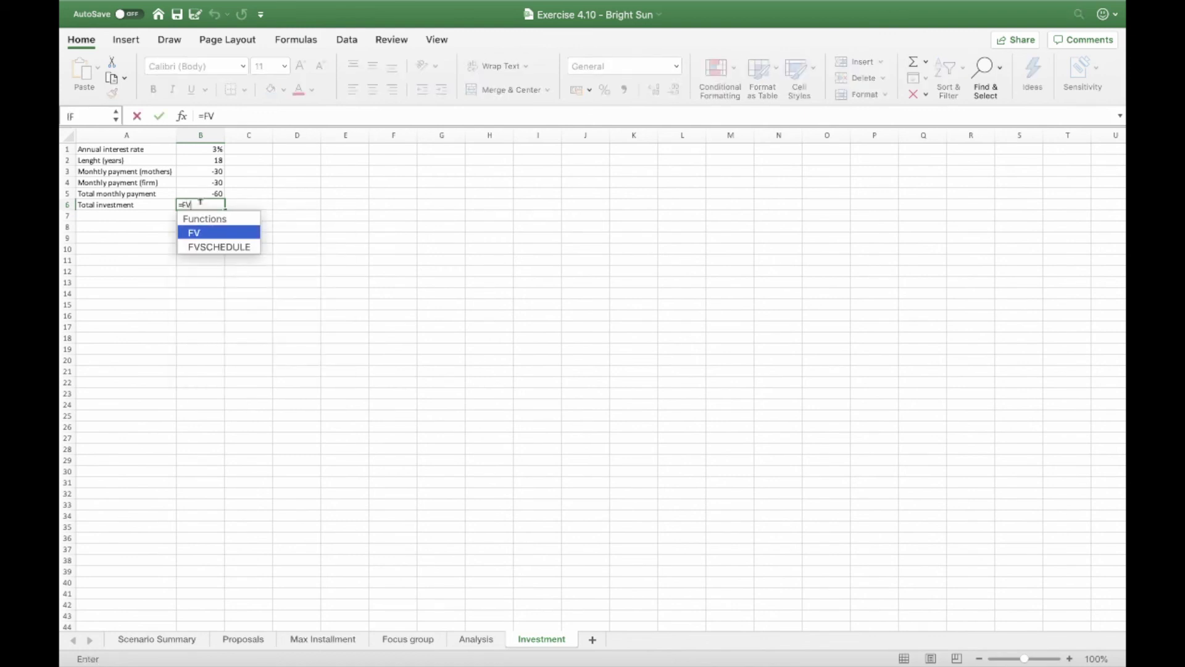
double_click(202, 232)
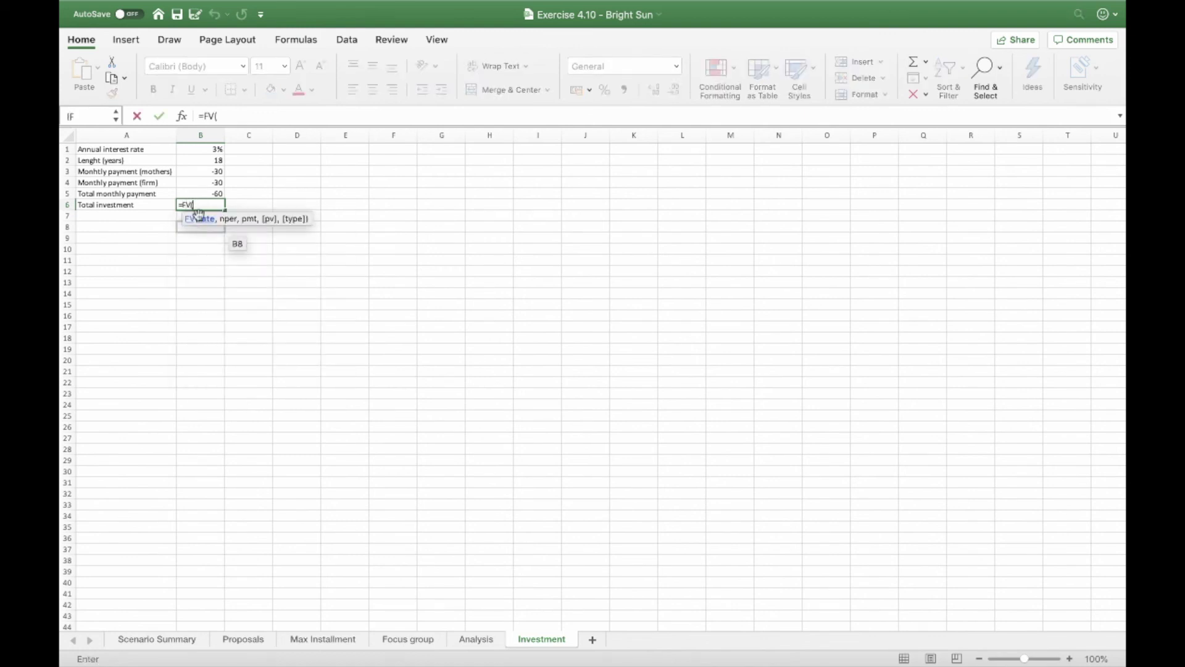
click(203, 153)
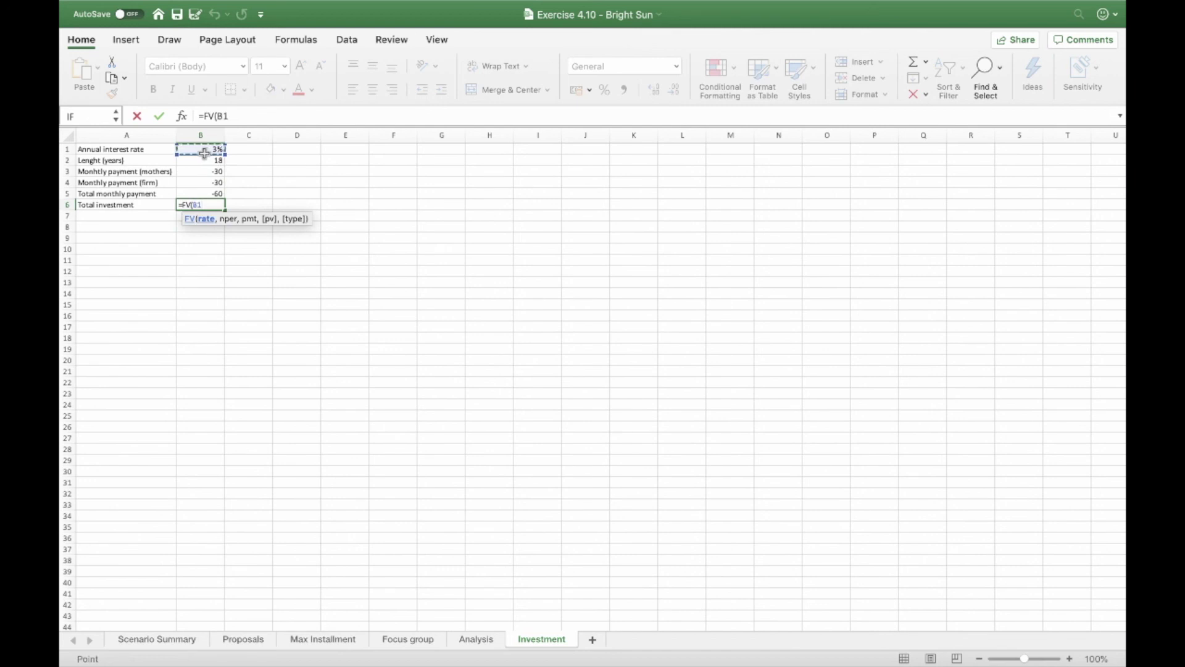
text(/12,)
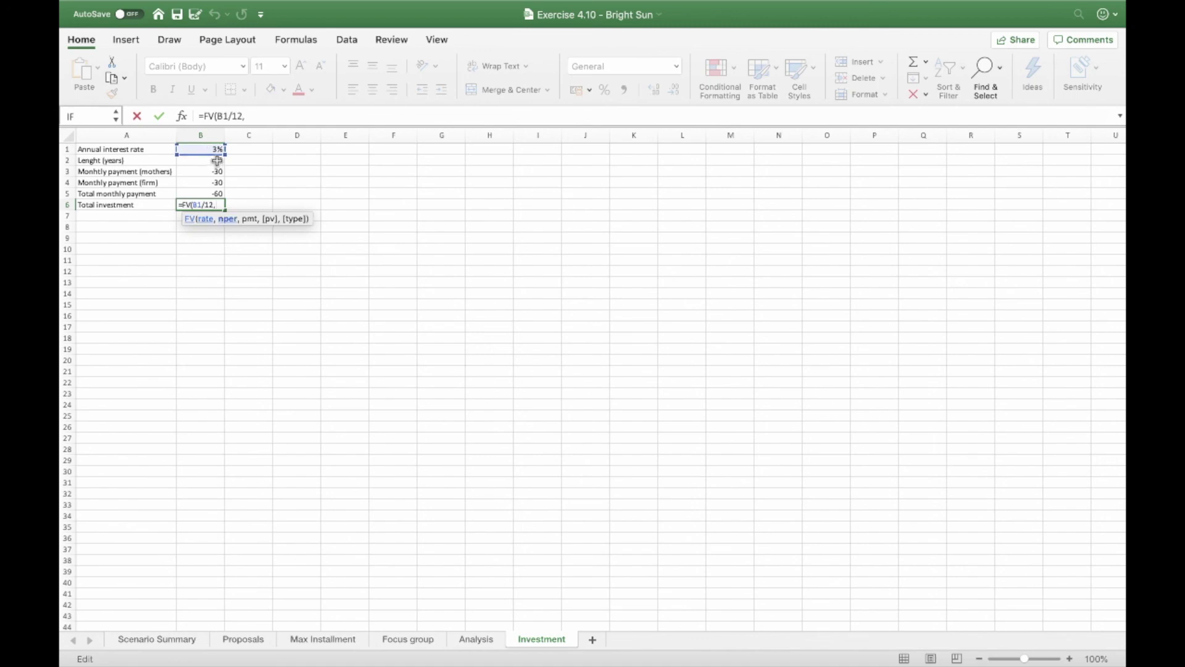
click(218, 160)
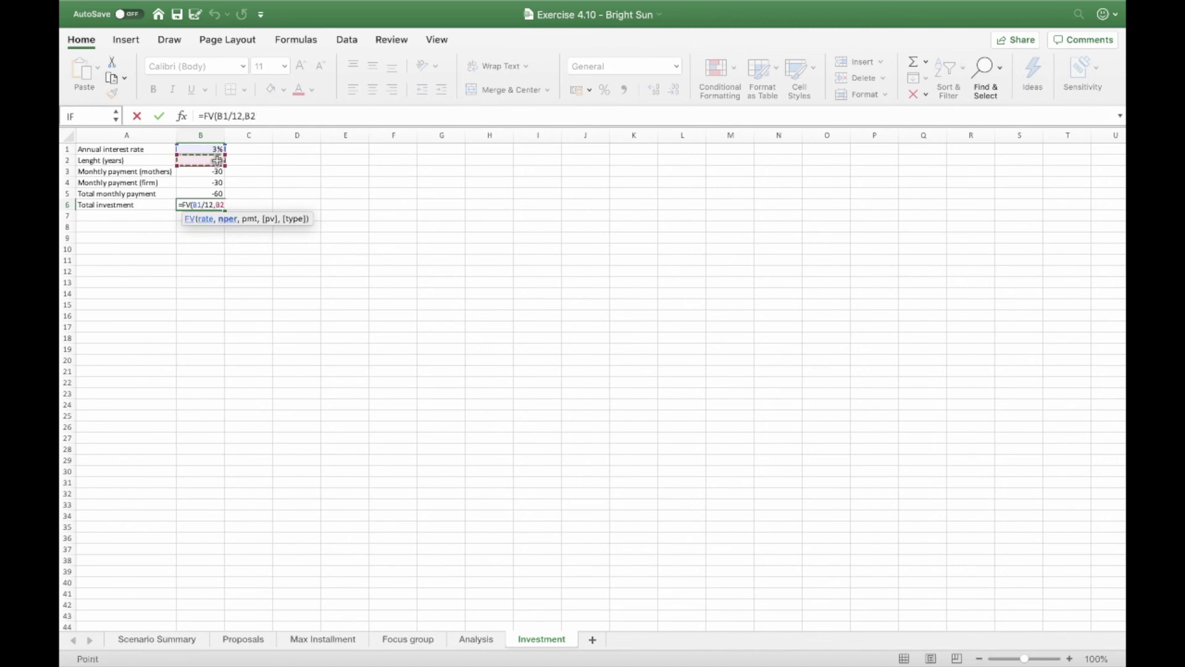
text(*12,)
click(213, 193)
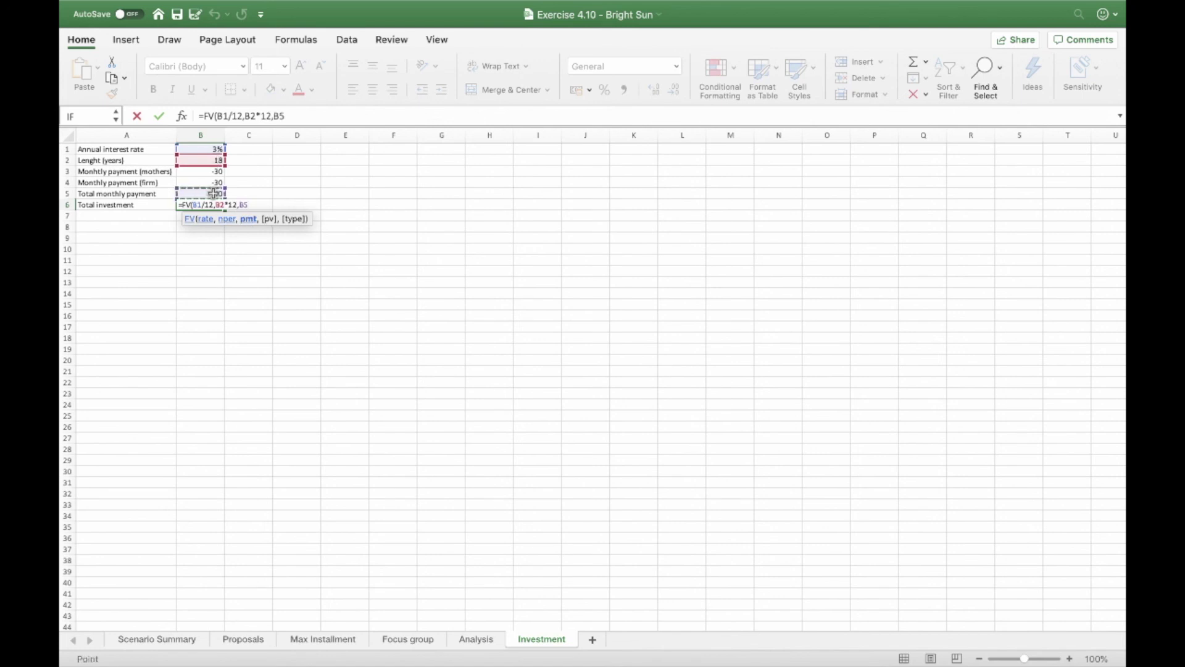
text(,,)
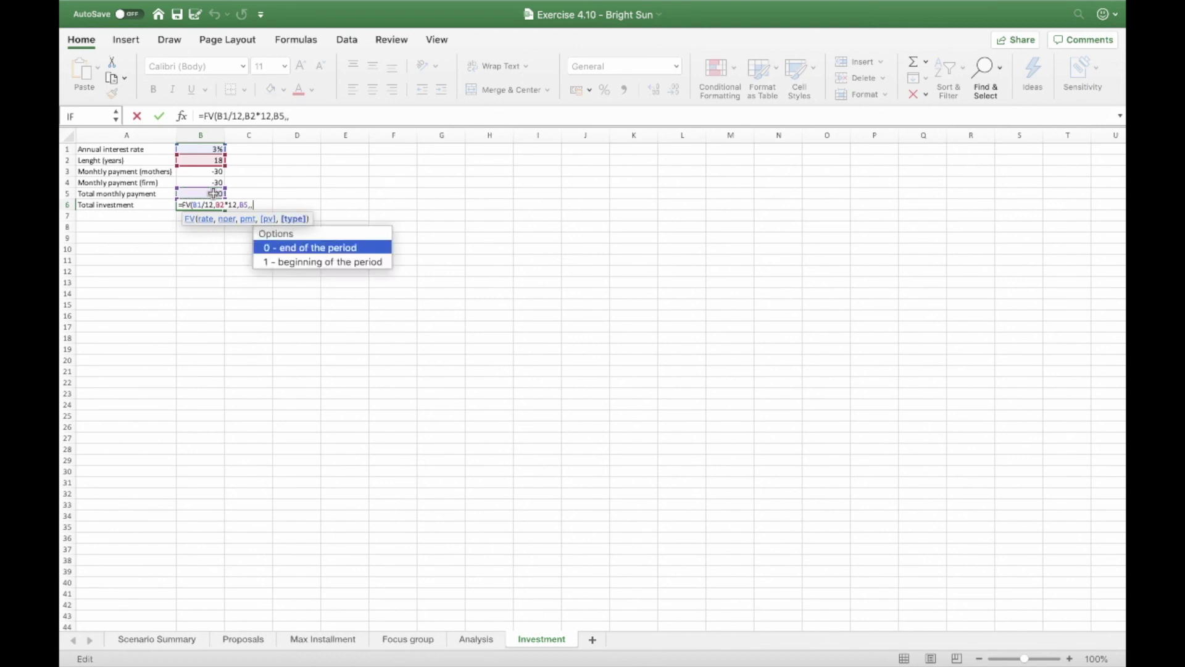
double_click(279, 252)
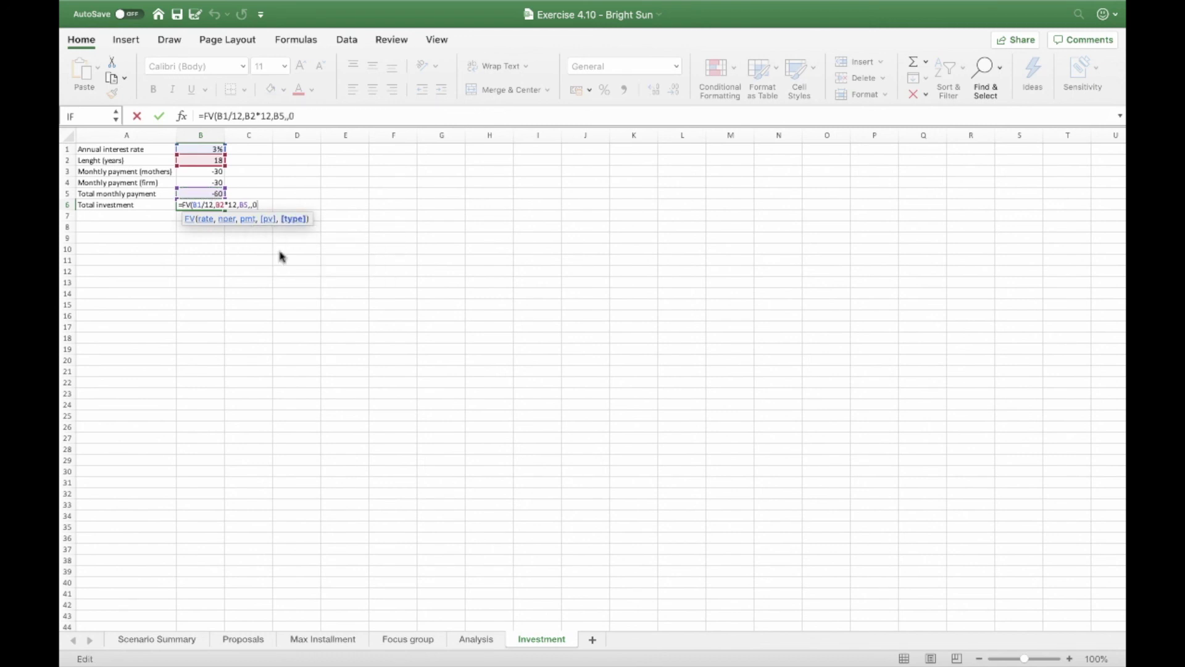
text())
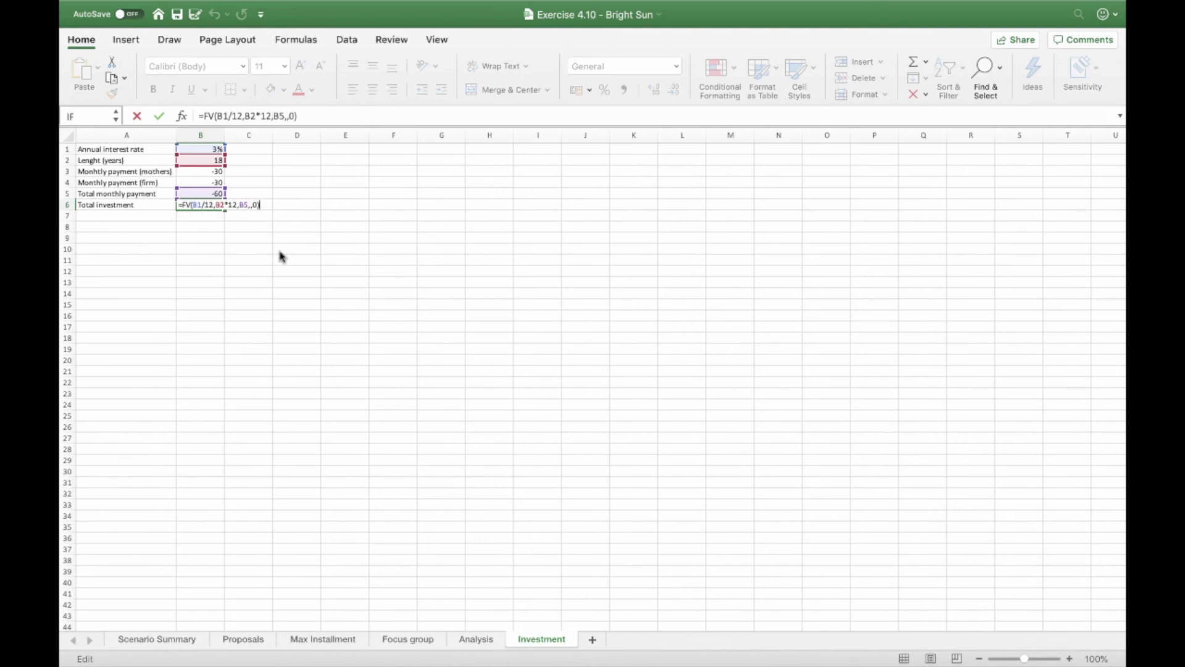
key(Return)
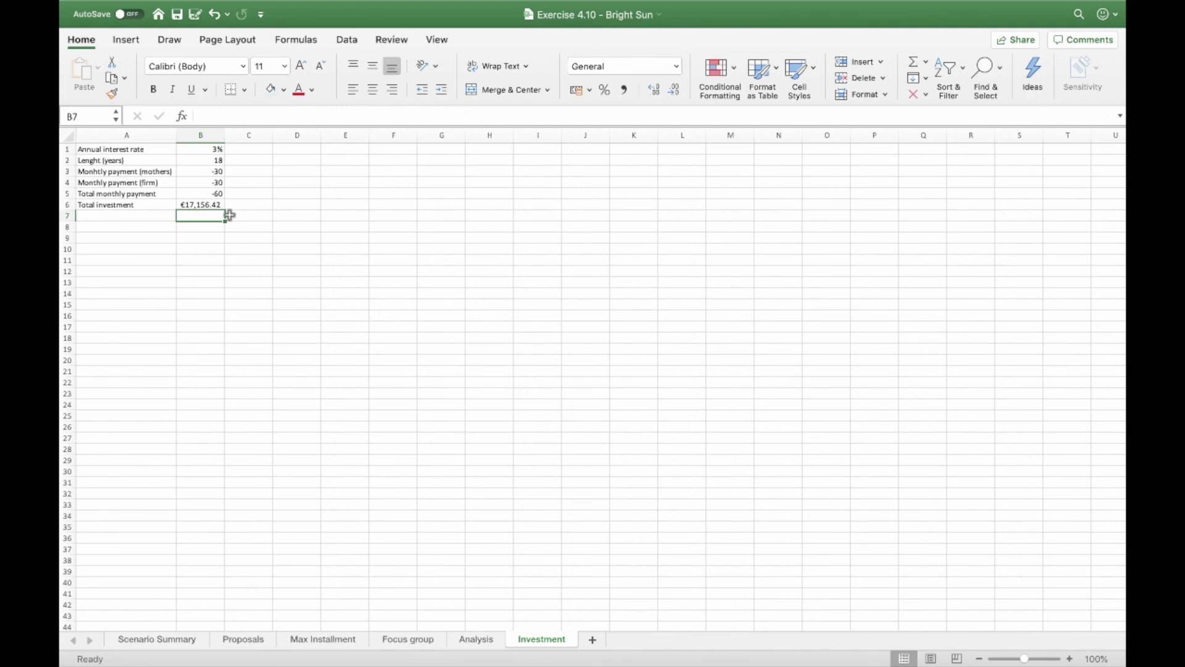
key(ctrl+z)
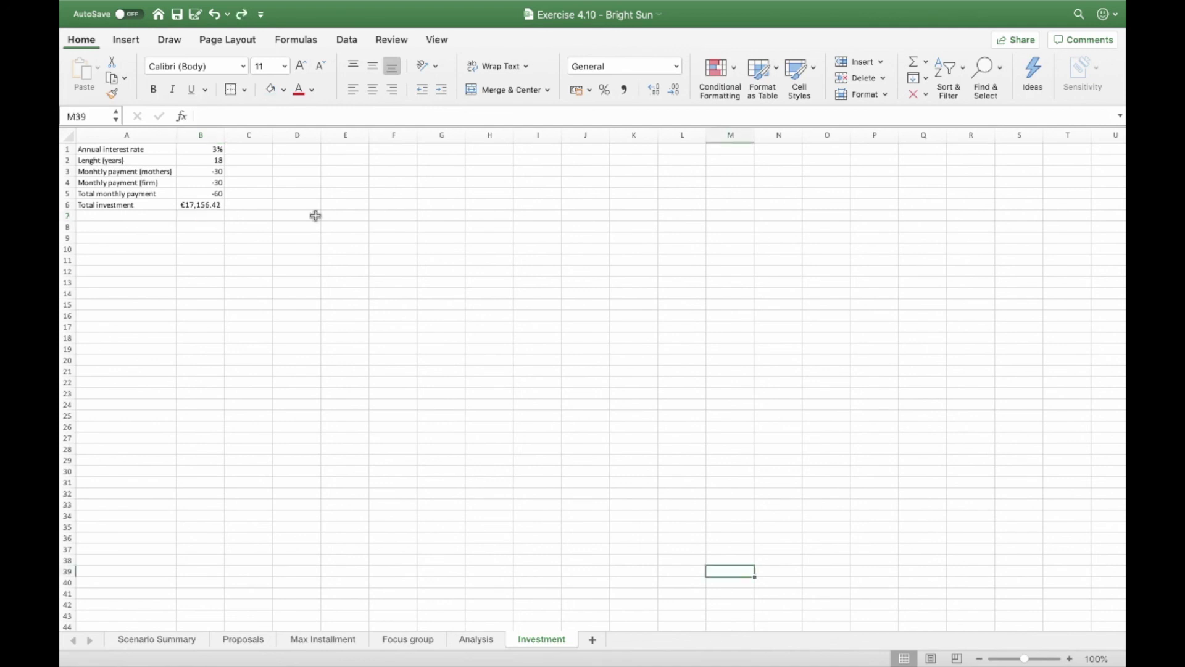
- Select the six label cells A1:A6 for shading
click(132, 151)
drag(134, 155, 152, 211)
click(153, 206)
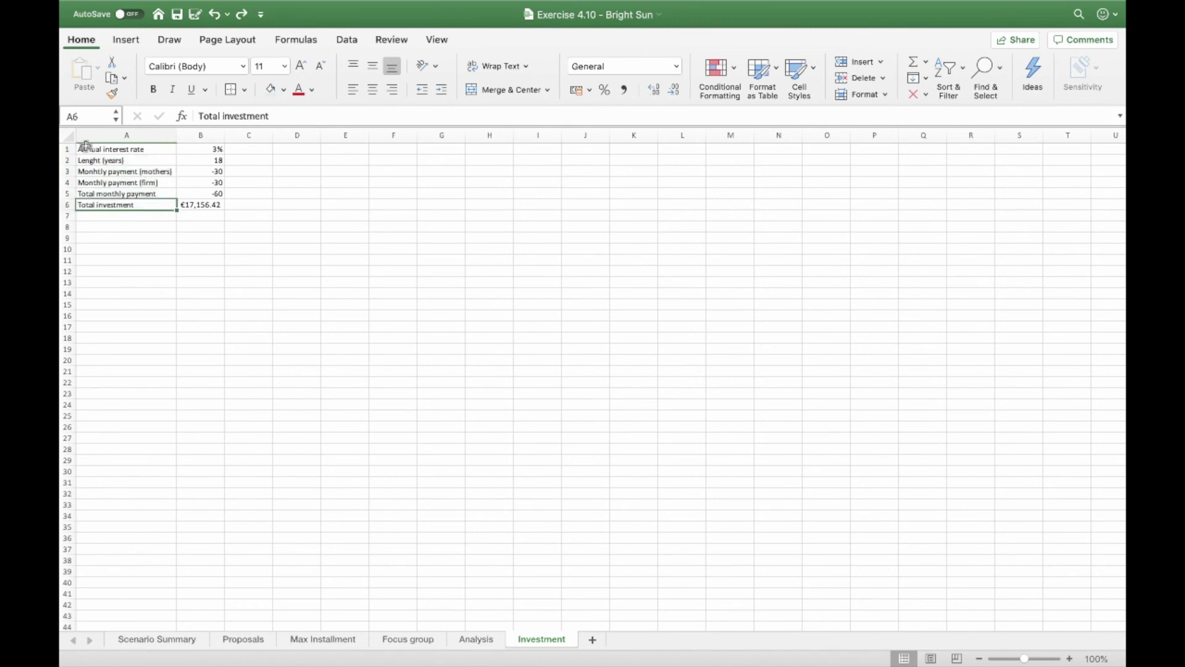
drag(86, 149, 140, 204)
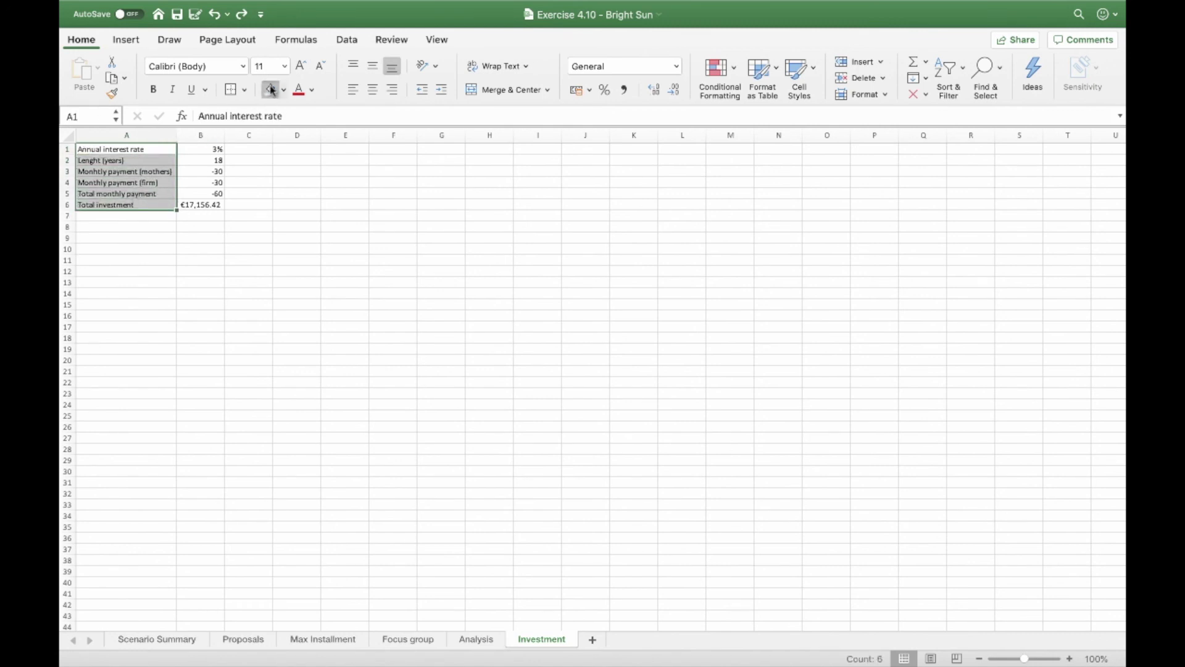
- Give A1:B6 All Borders plus a Thick Box Border, then return to the Analysis sheet
mouse_move(126, 150)
mouse_down()
mouse_move(185, 156)
mouse_move(216, 206)
mouse_up()
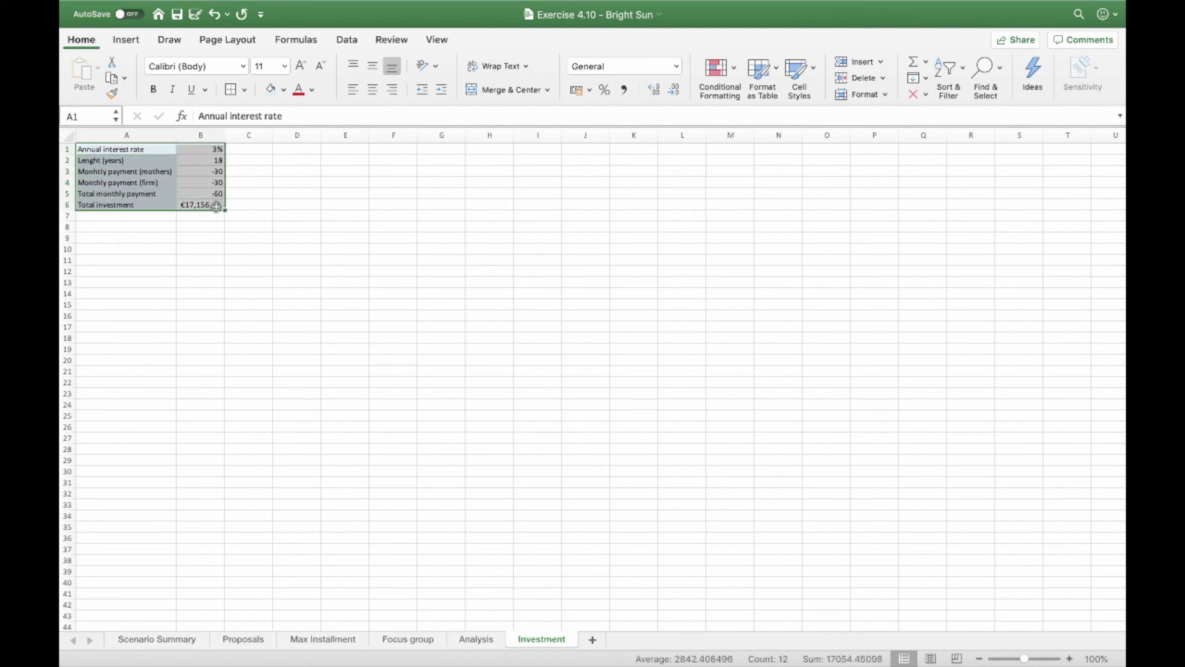
click(245, 92)
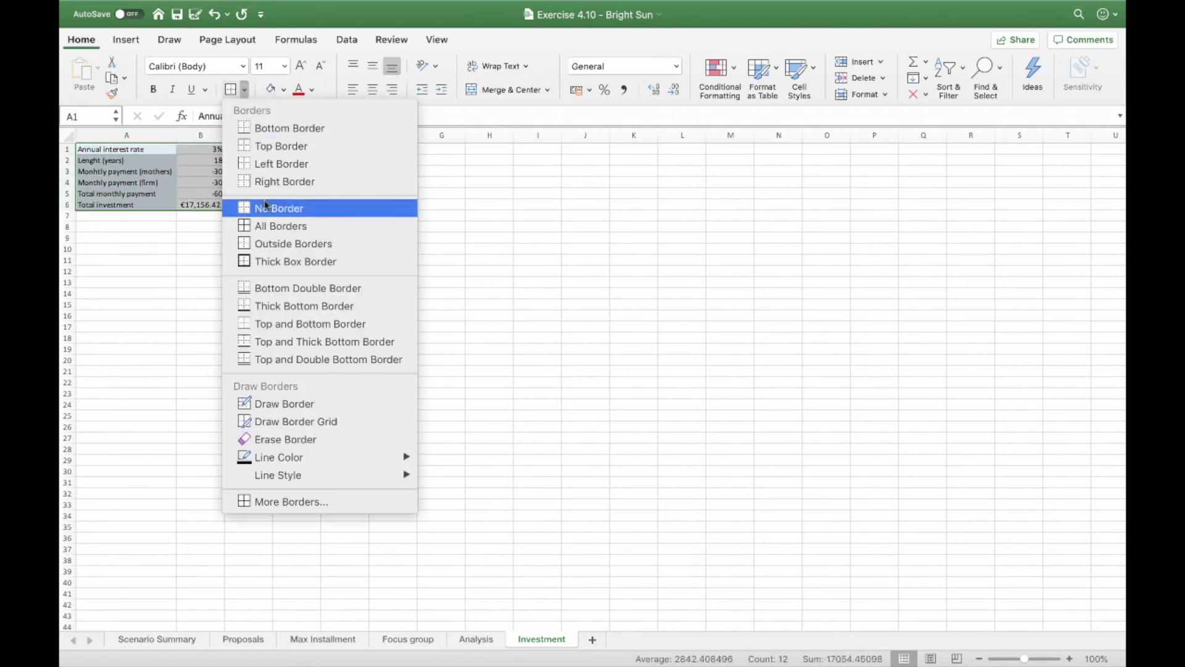
click(265, 223)
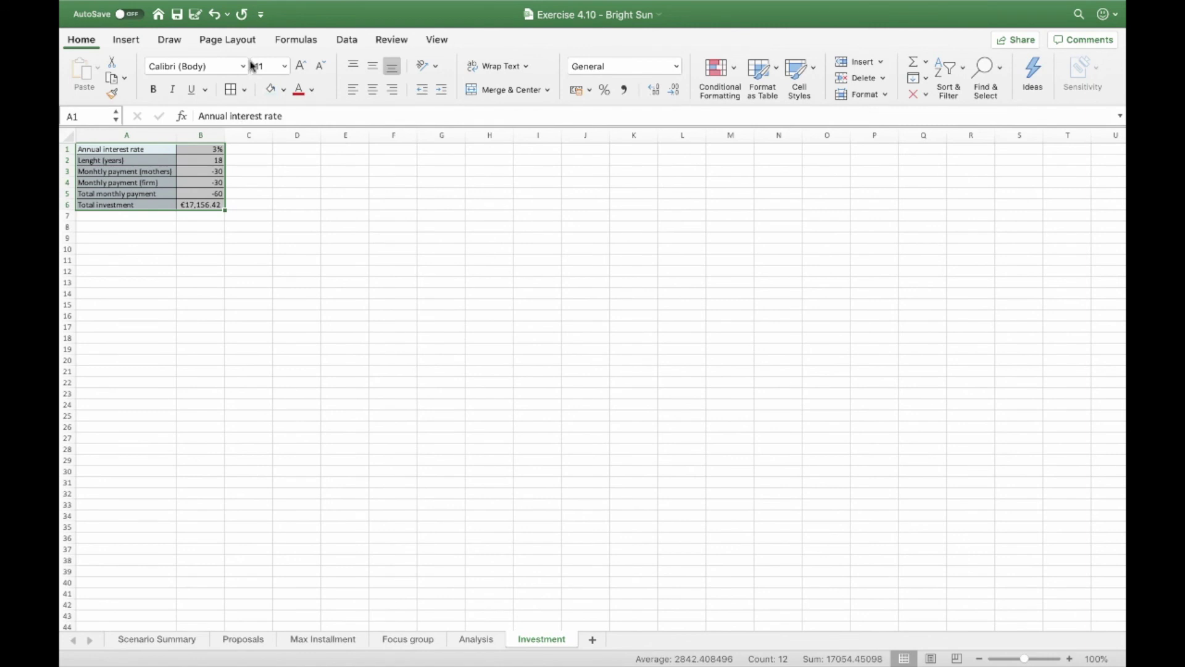
click(245, 89)
click(266, 260)
click(283, 269)
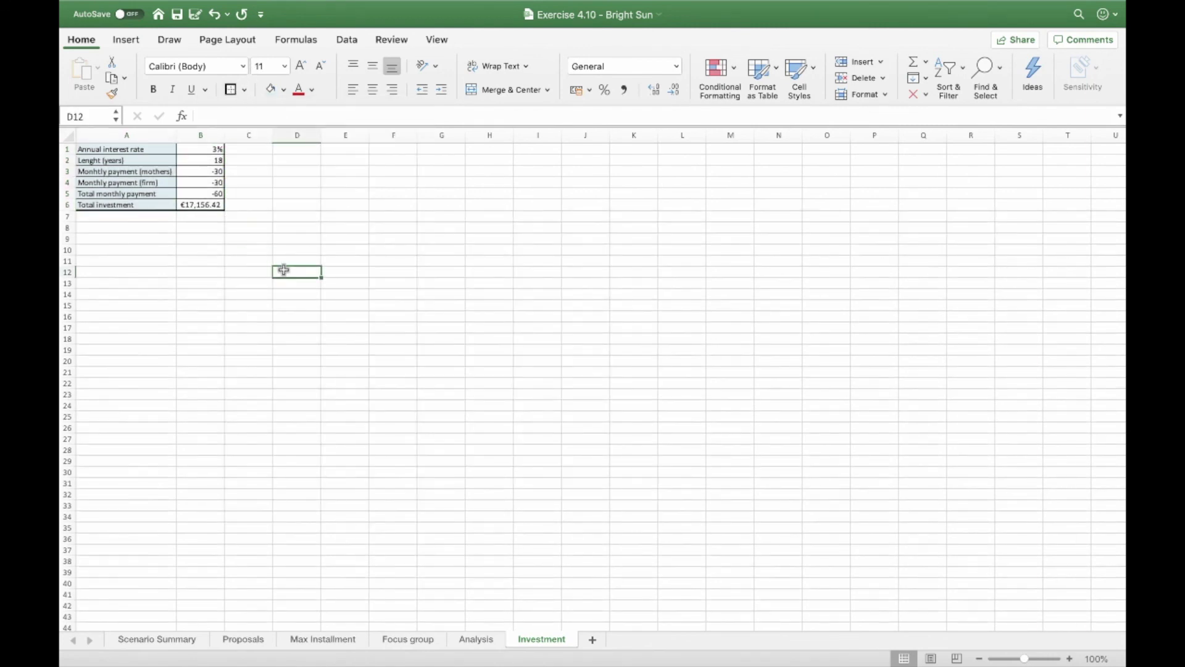
key(ctrl+Page_Up)
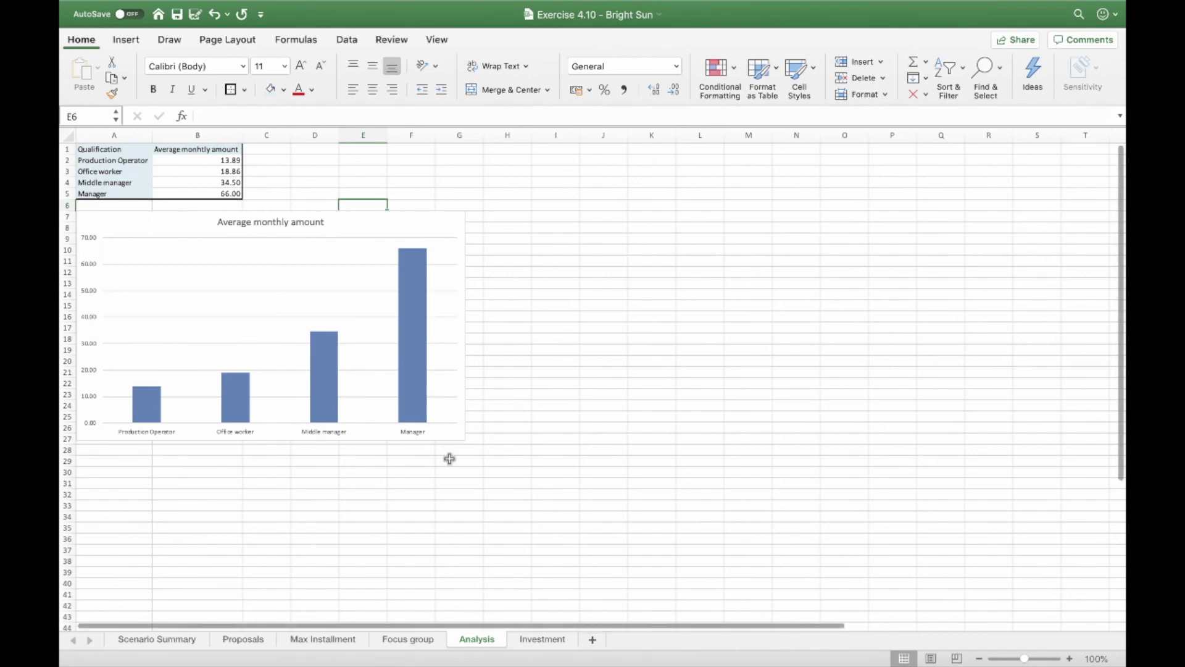
- Switch to the Focus group sheet and clear the column C selection
click(407, 640)
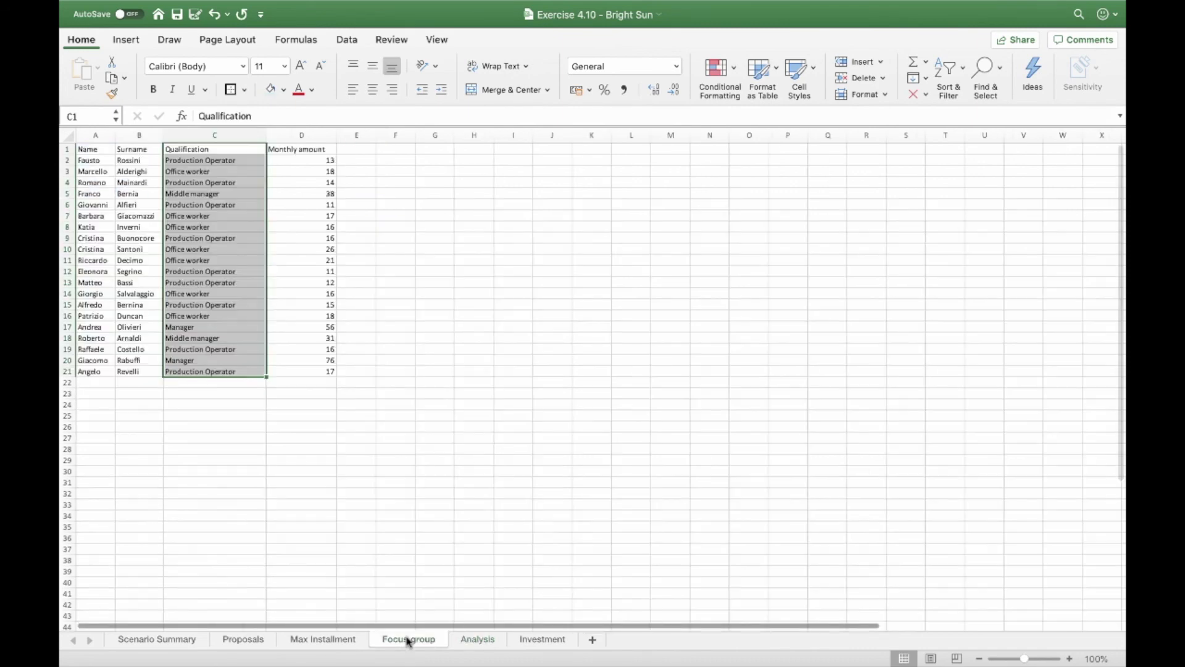
click(482, 238)
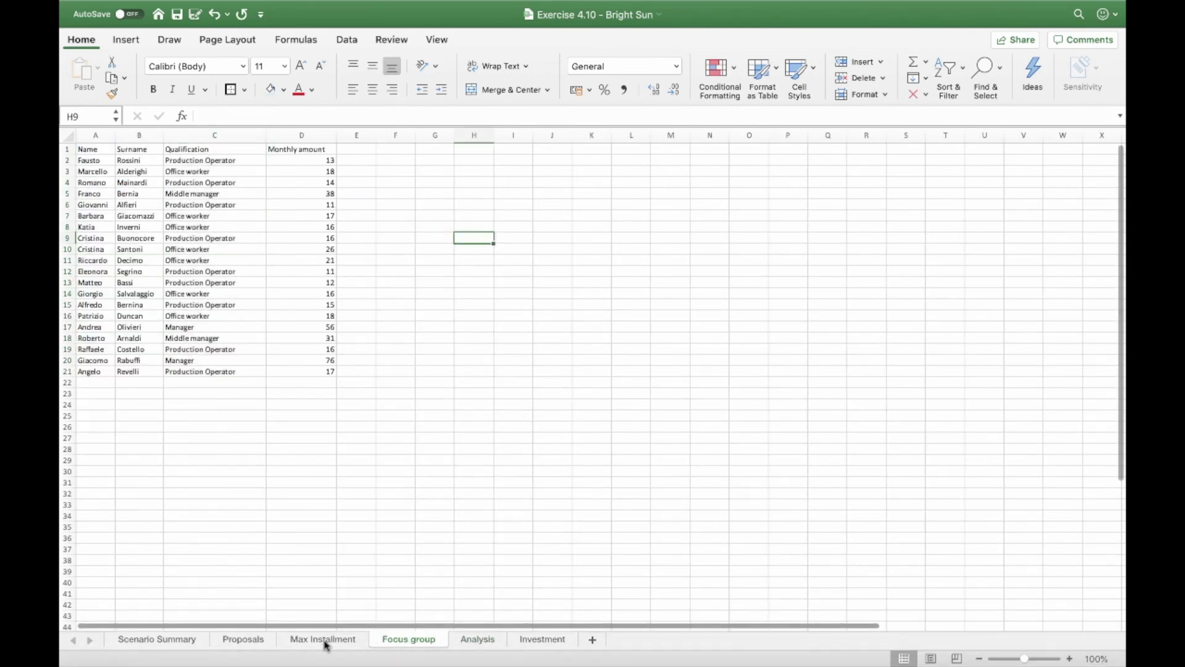